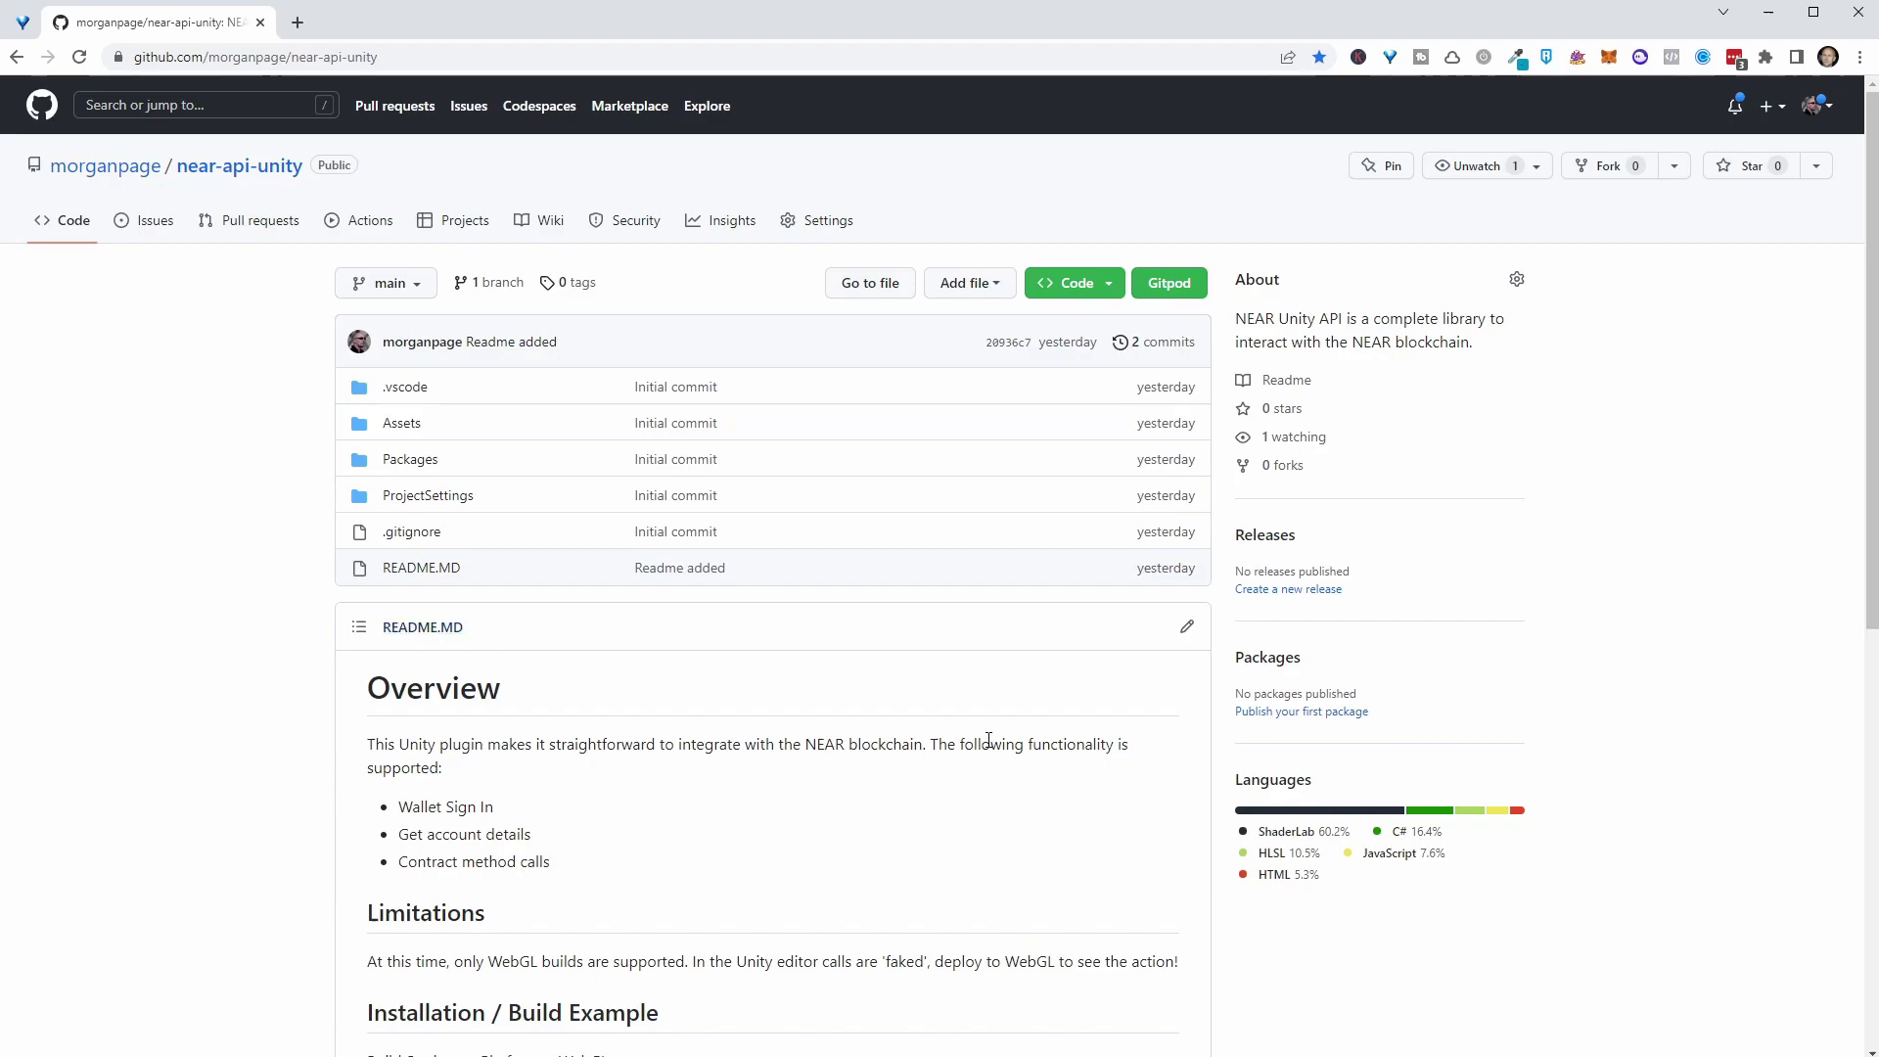
# Browse the near-api-unity repository page and copy its SSH clone address from the Code menu.
pyautogui.scroll(-3, 935, 666)
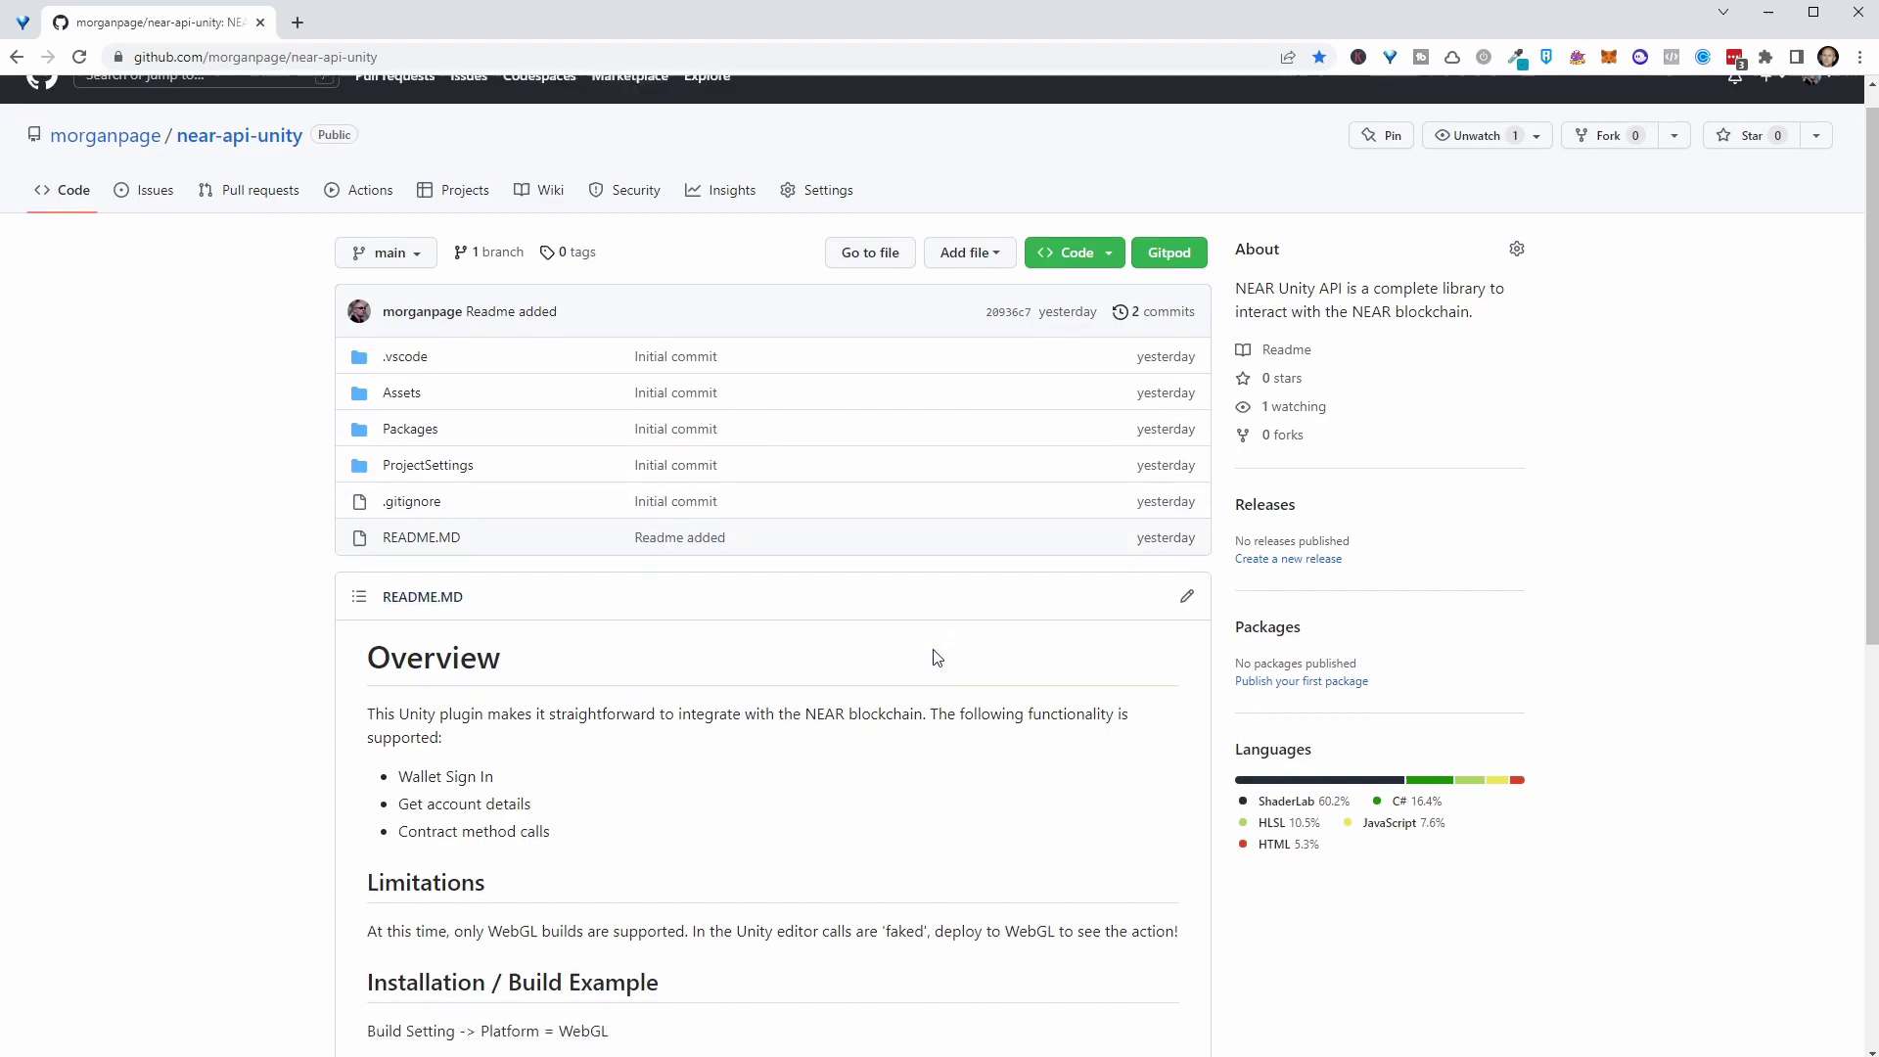
pyautogui.scroll(-4, 1086, 642)
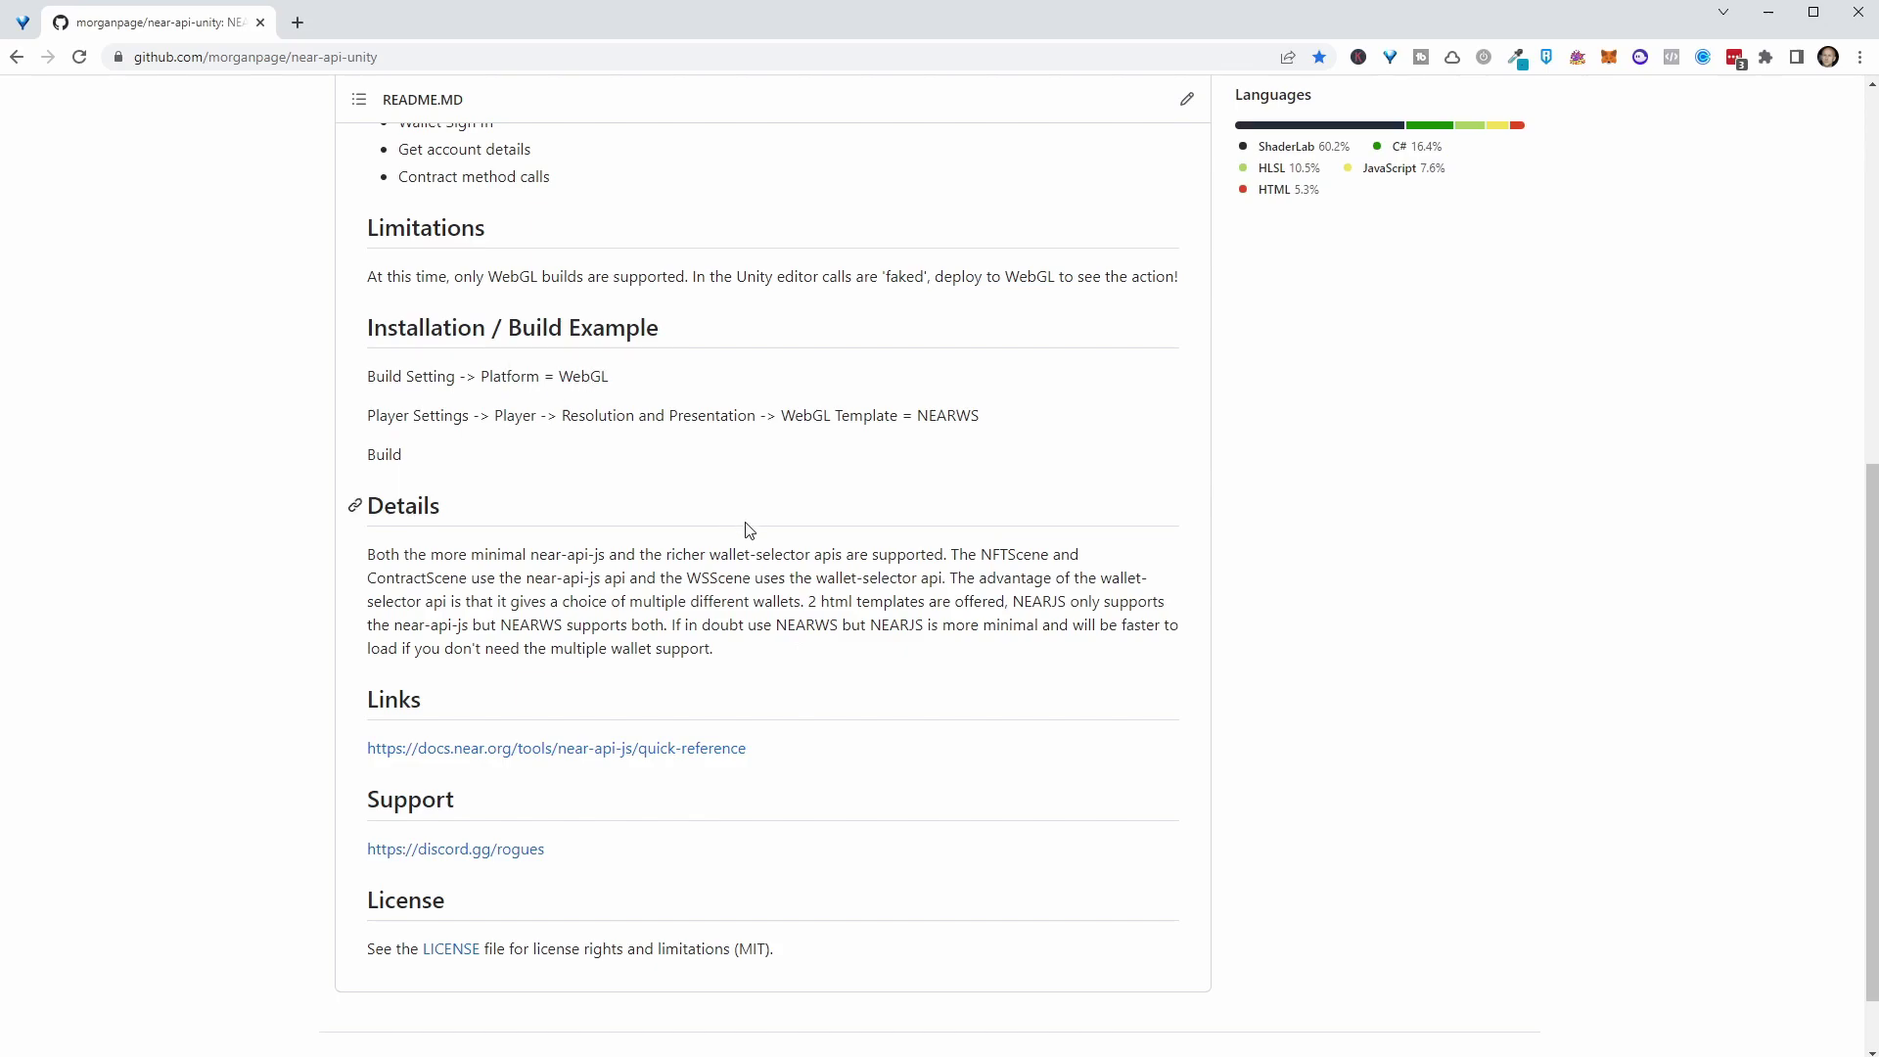
pyautogui.scroll(-1, 776, 677)
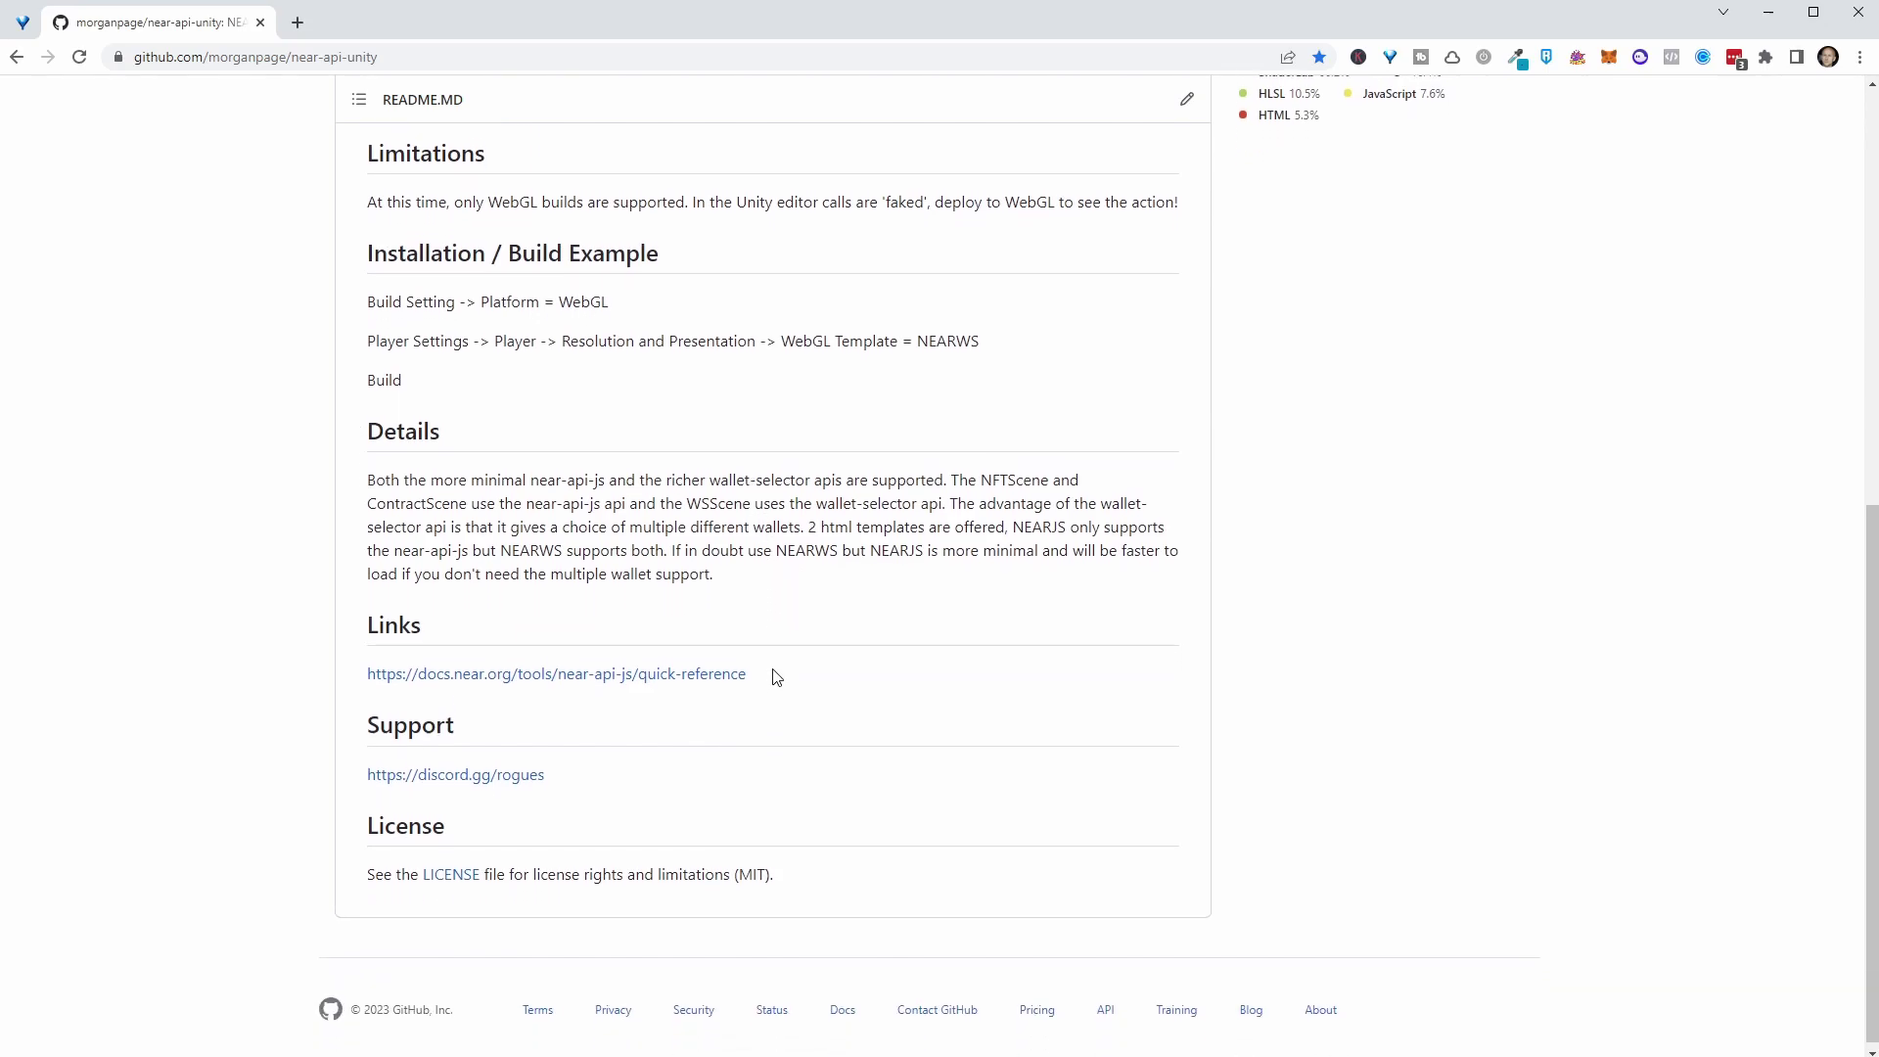
pyautogui.scroll(-1, 775, 678)
pyautogui.scroll(2, 774, 677)
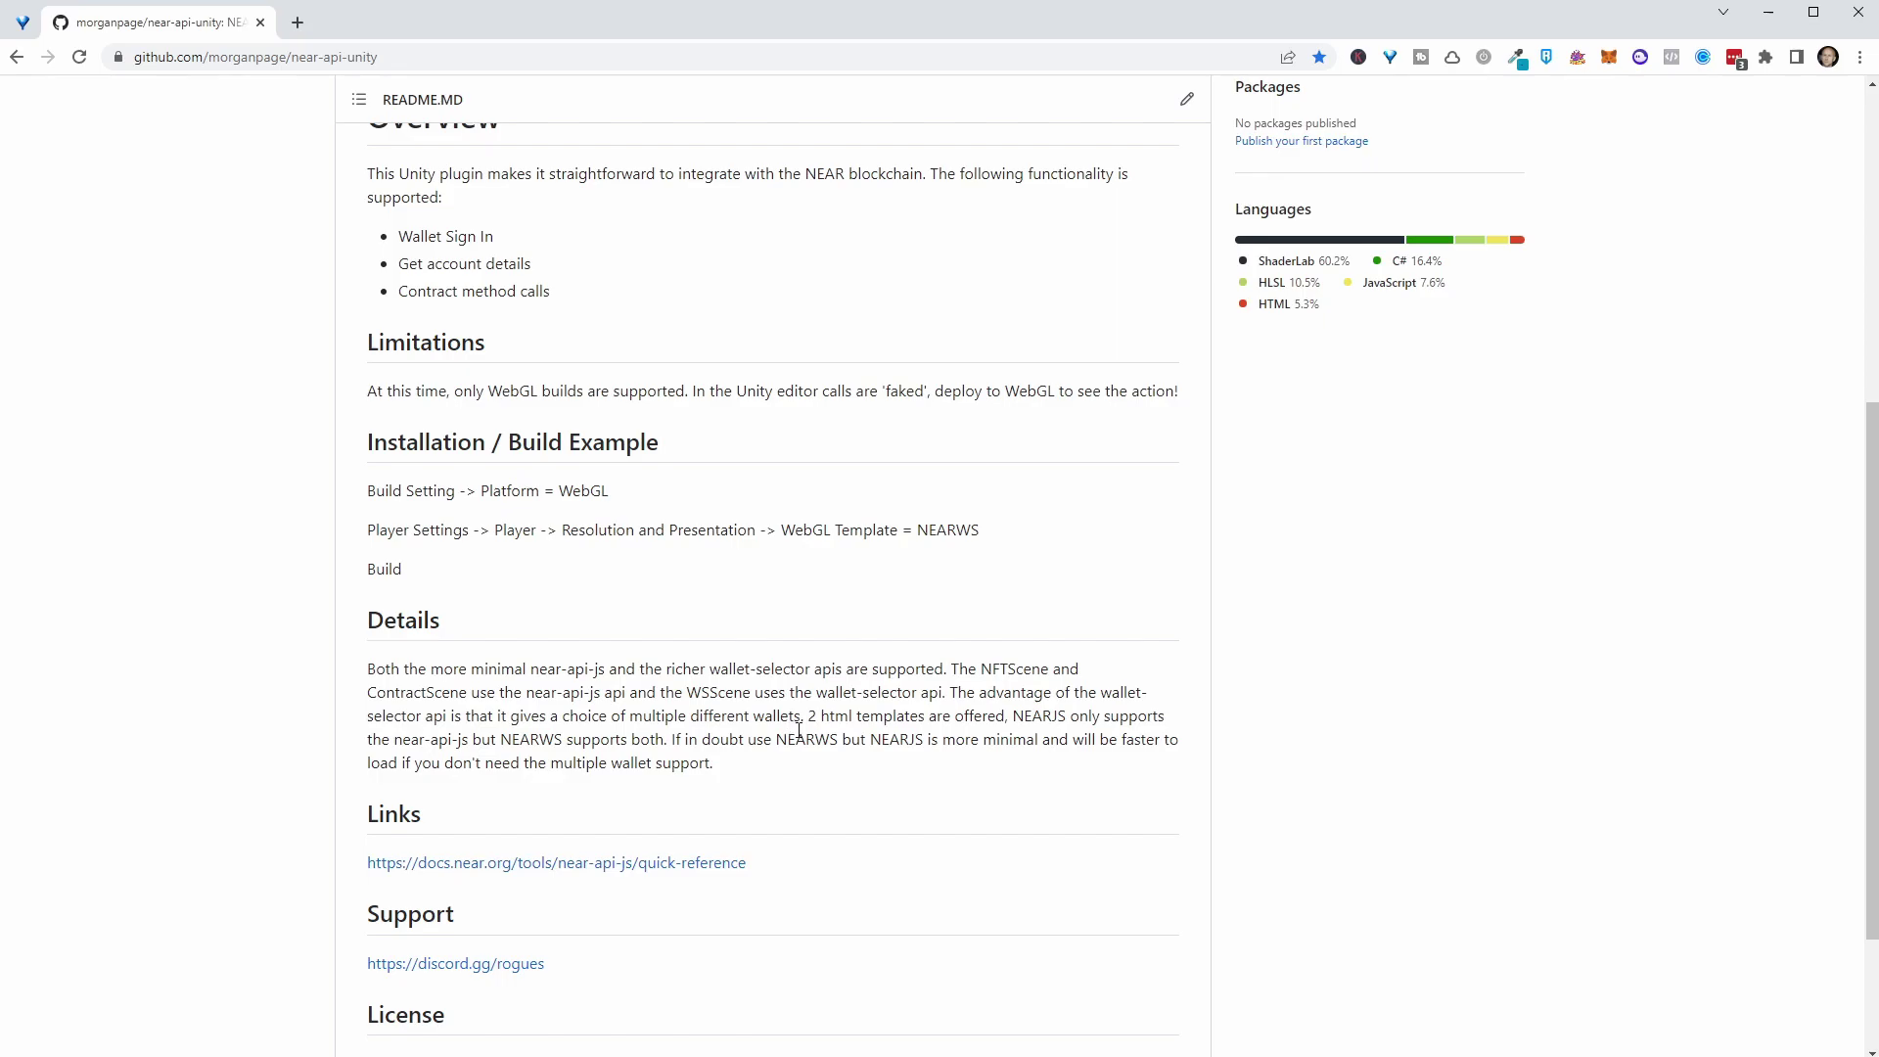
pyautogui.scroll(-2, 812, 778)
pyautogui.scroll(5, 820, 800)
pyautogui.scroll(3, 820, 800)
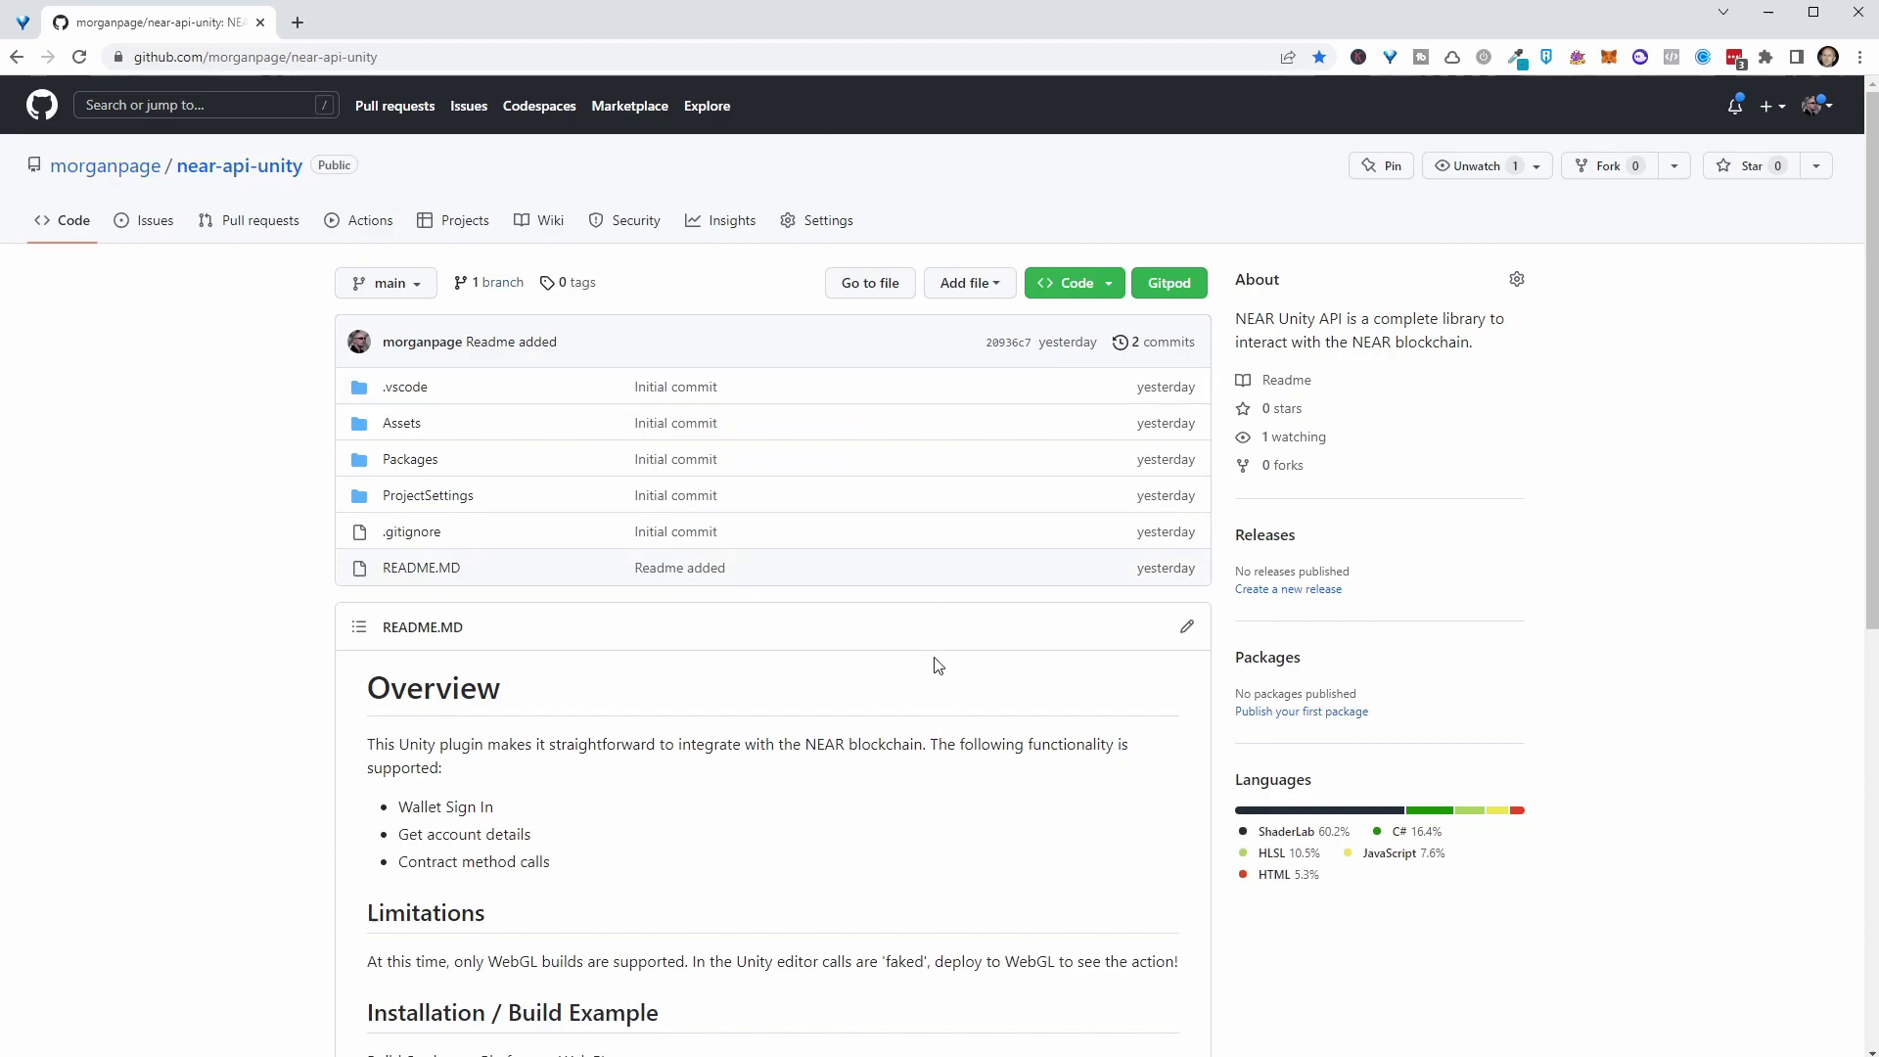
pyautogui.click(1068, 287)
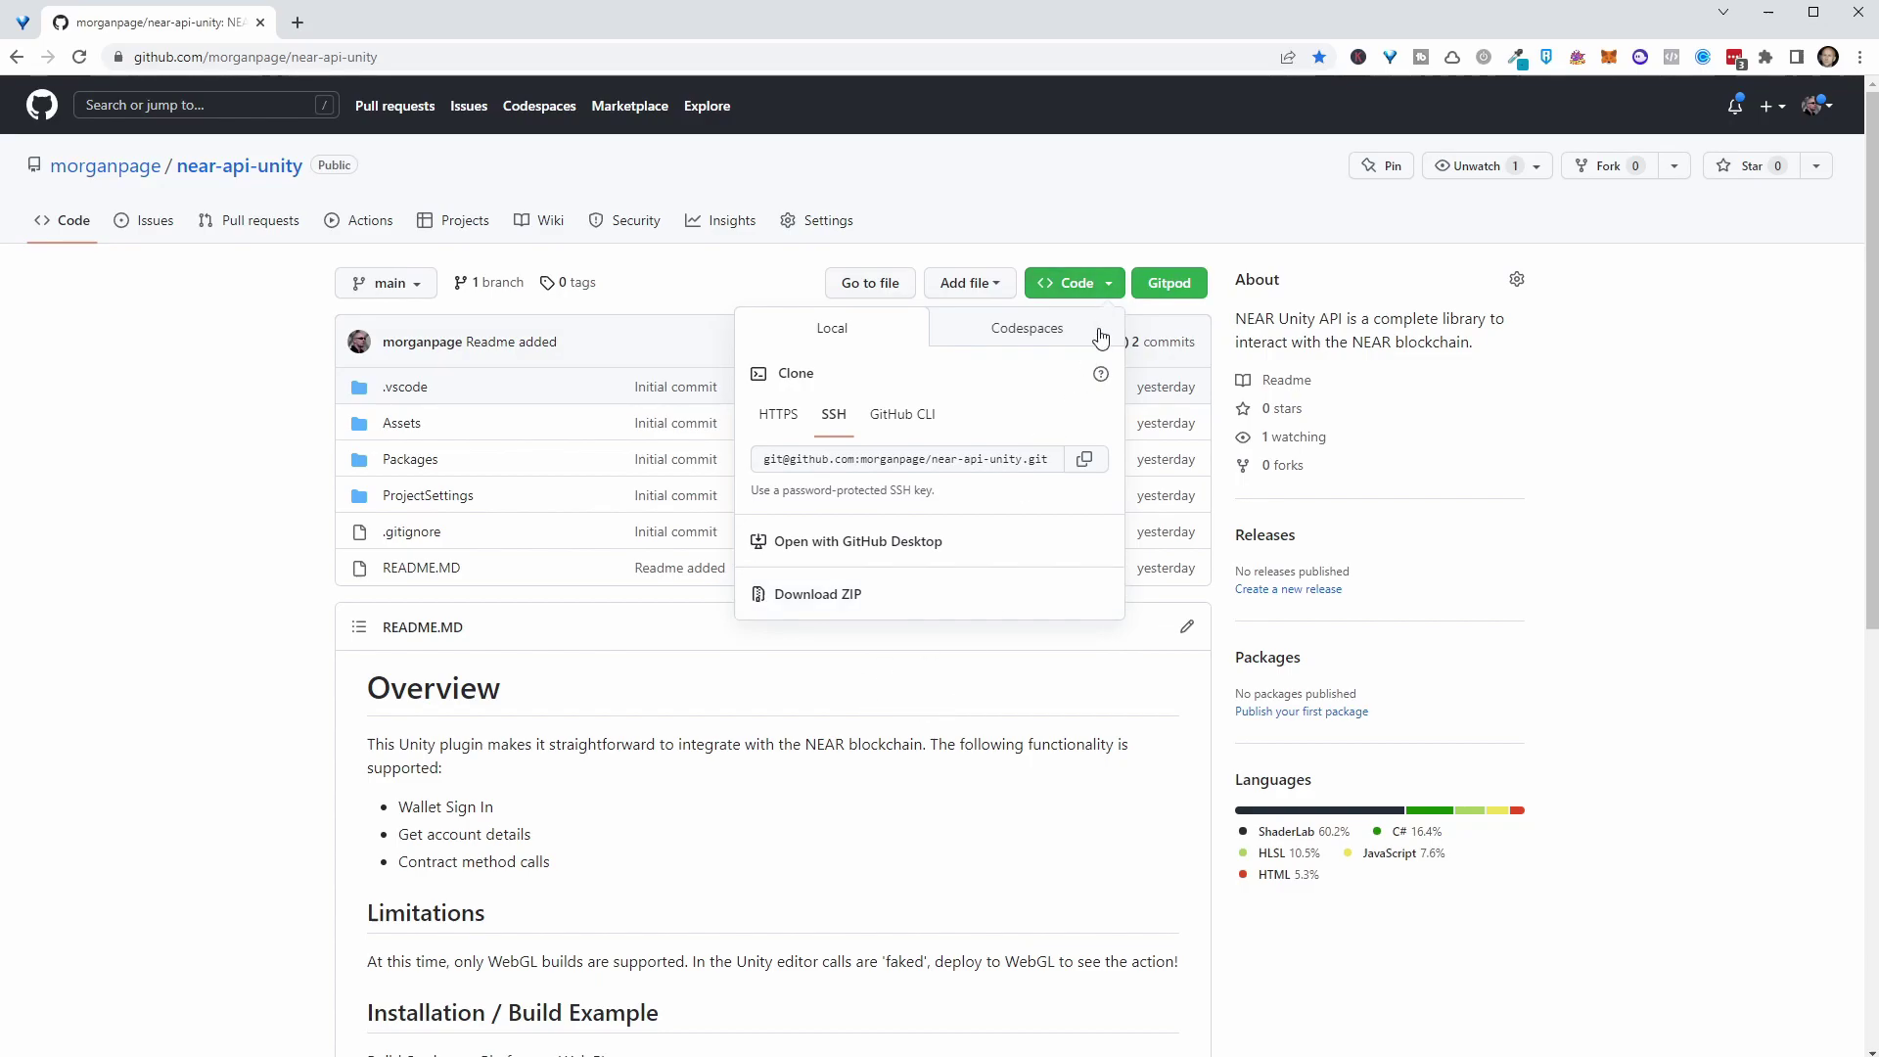
pyautogui.click(1088, 460)
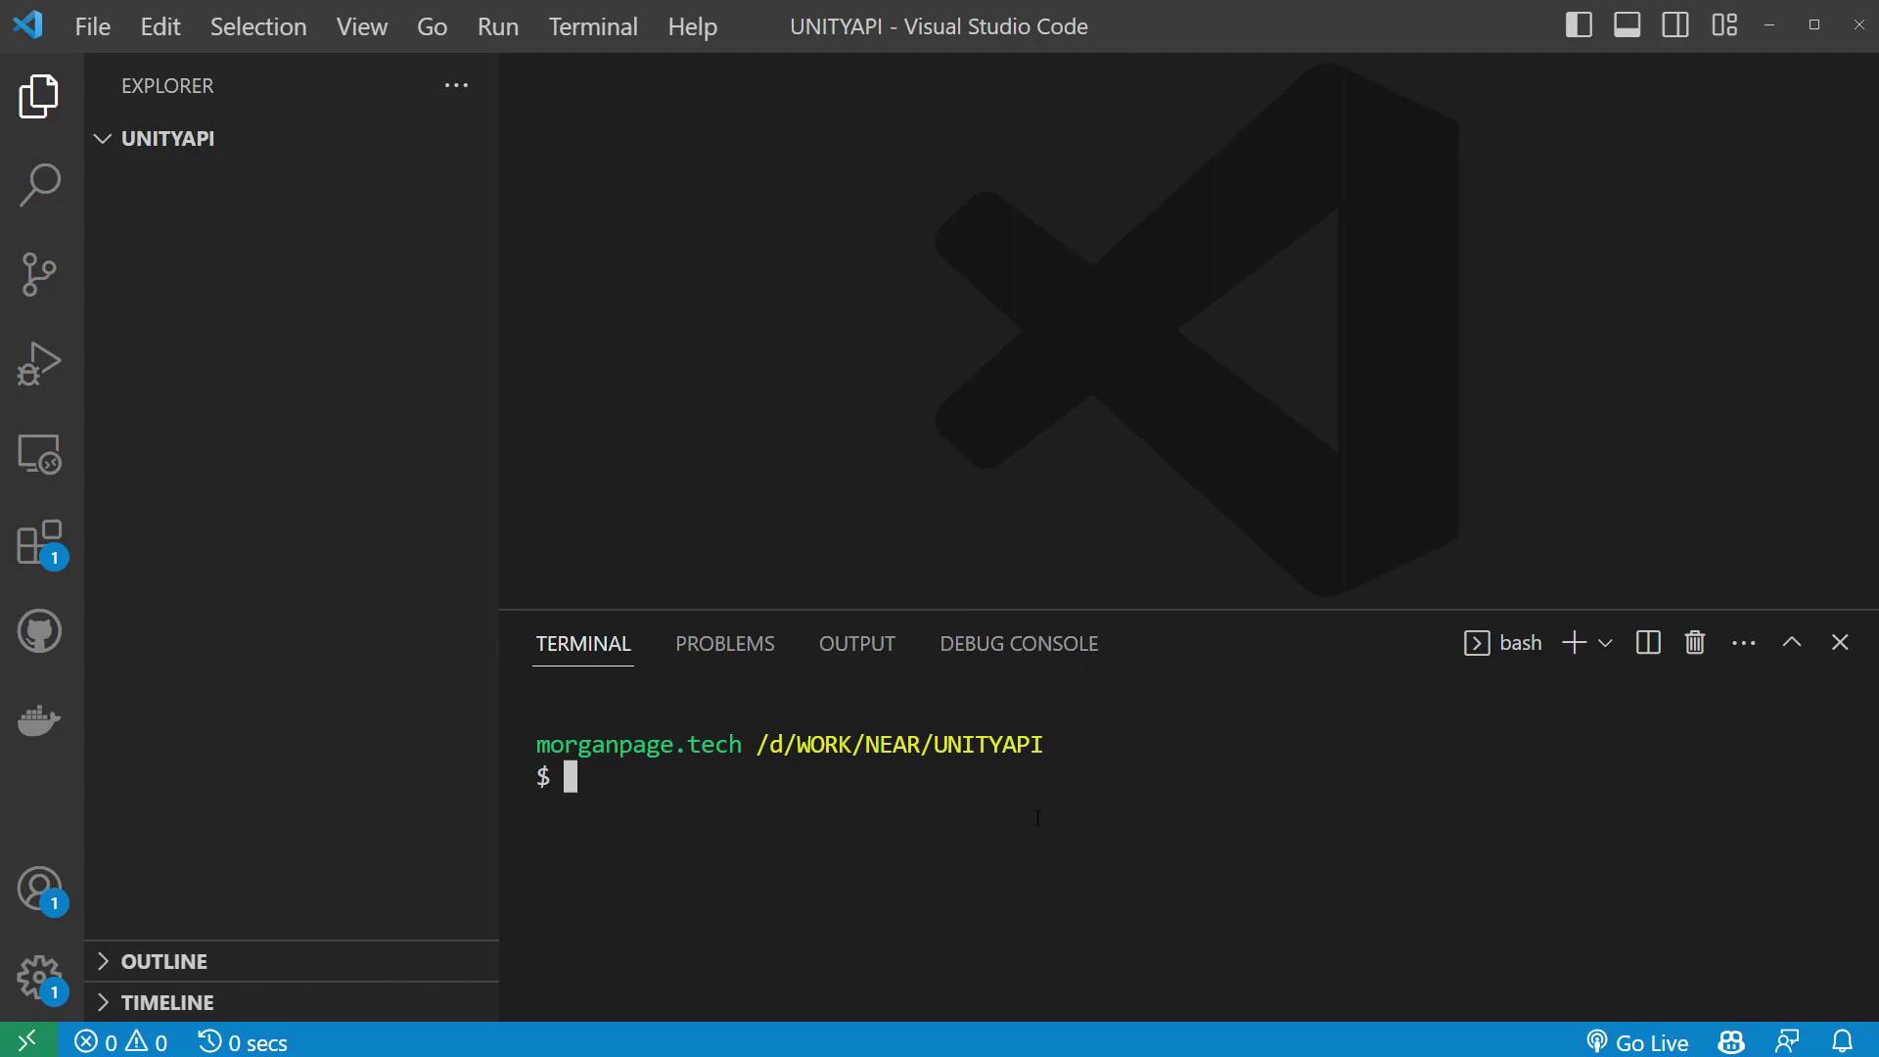
# Run git clone with the copied SSH URL in the bash terminal to fetch near-api-unity.
pyautogui.write('git clone')
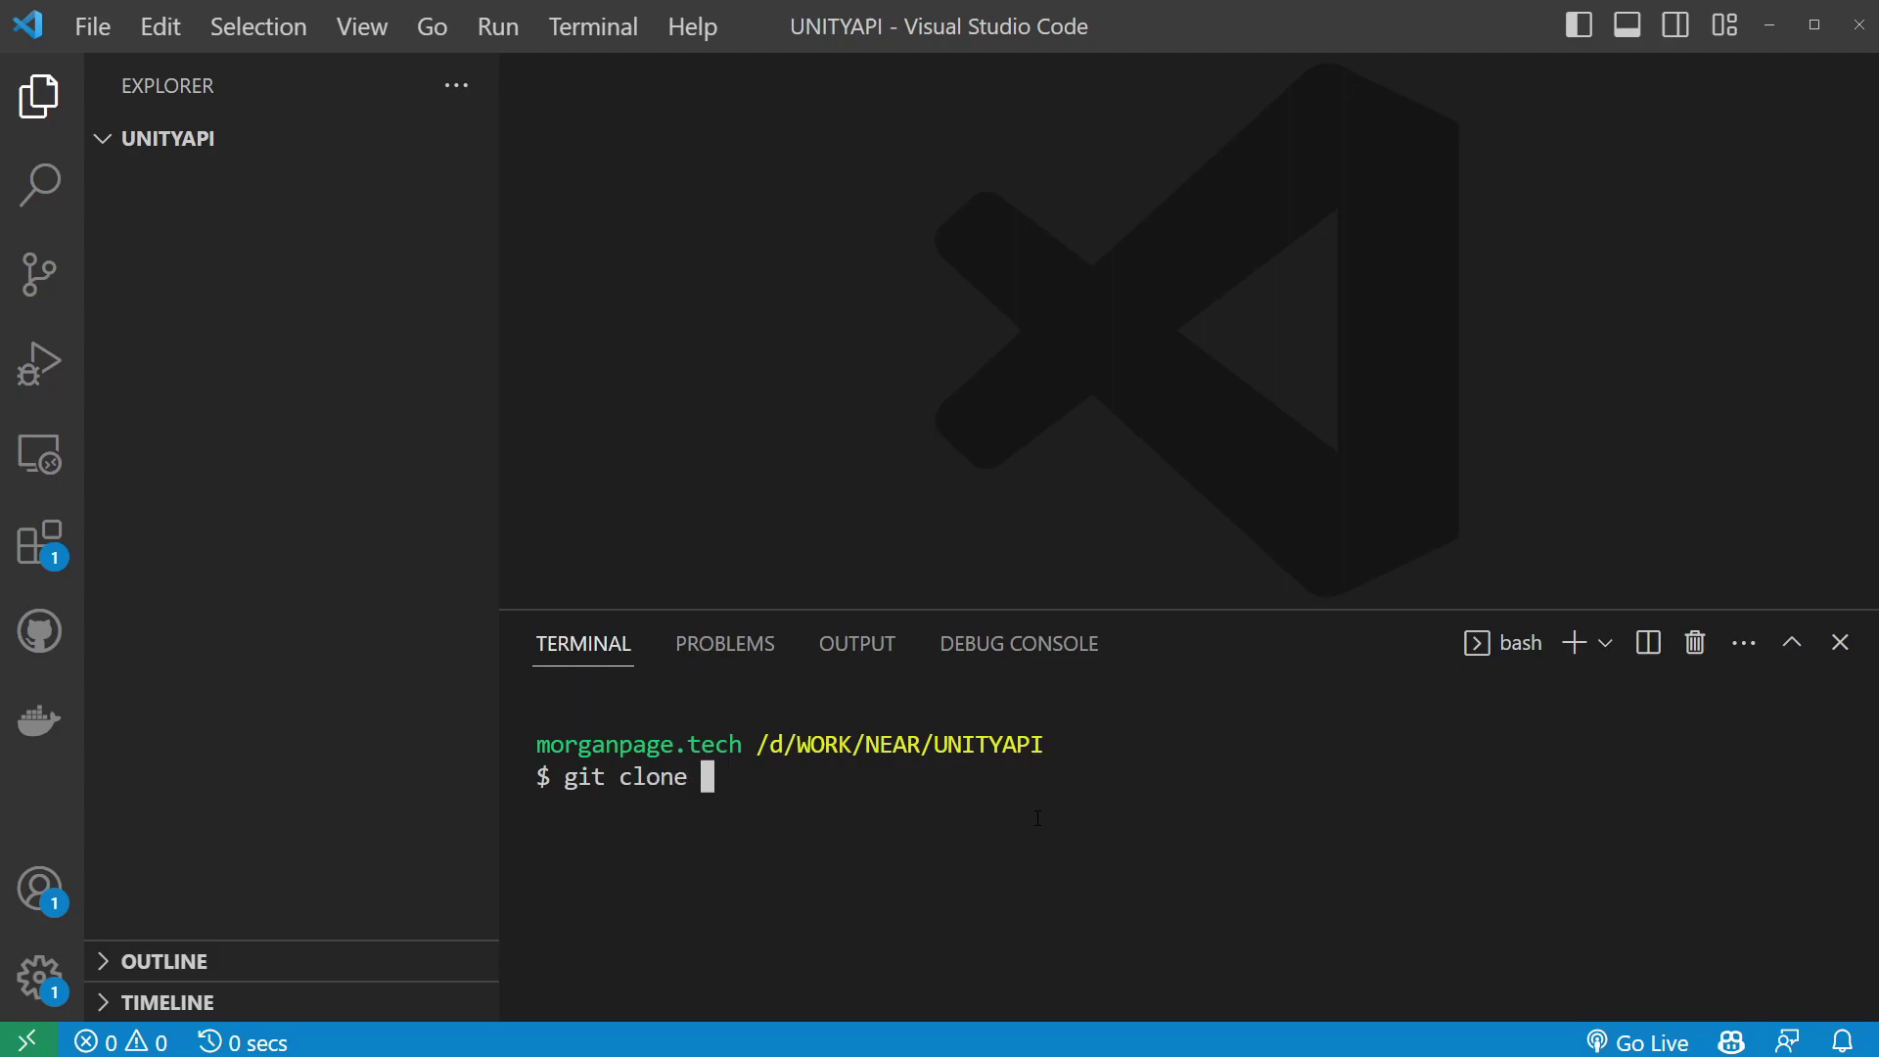
pyautogui.hotkey('ctrl', 'v')
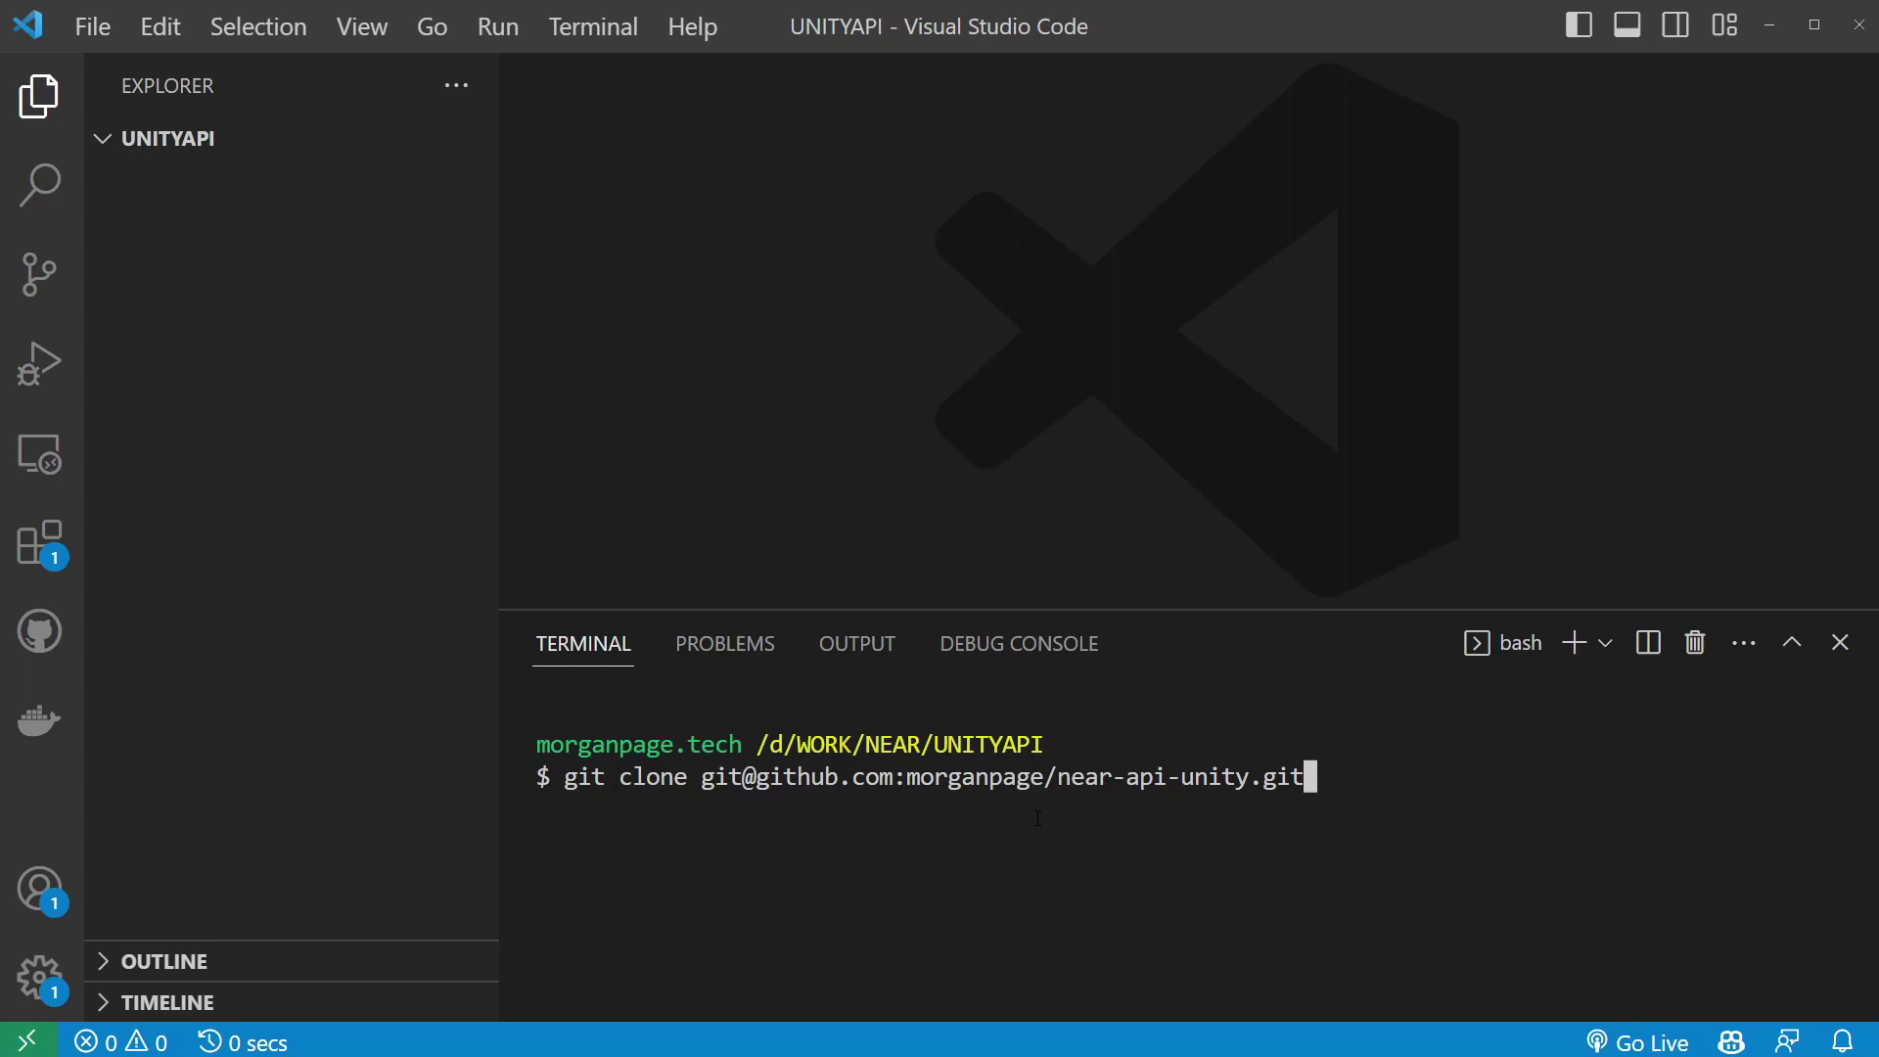
pyautogui.press('Return')
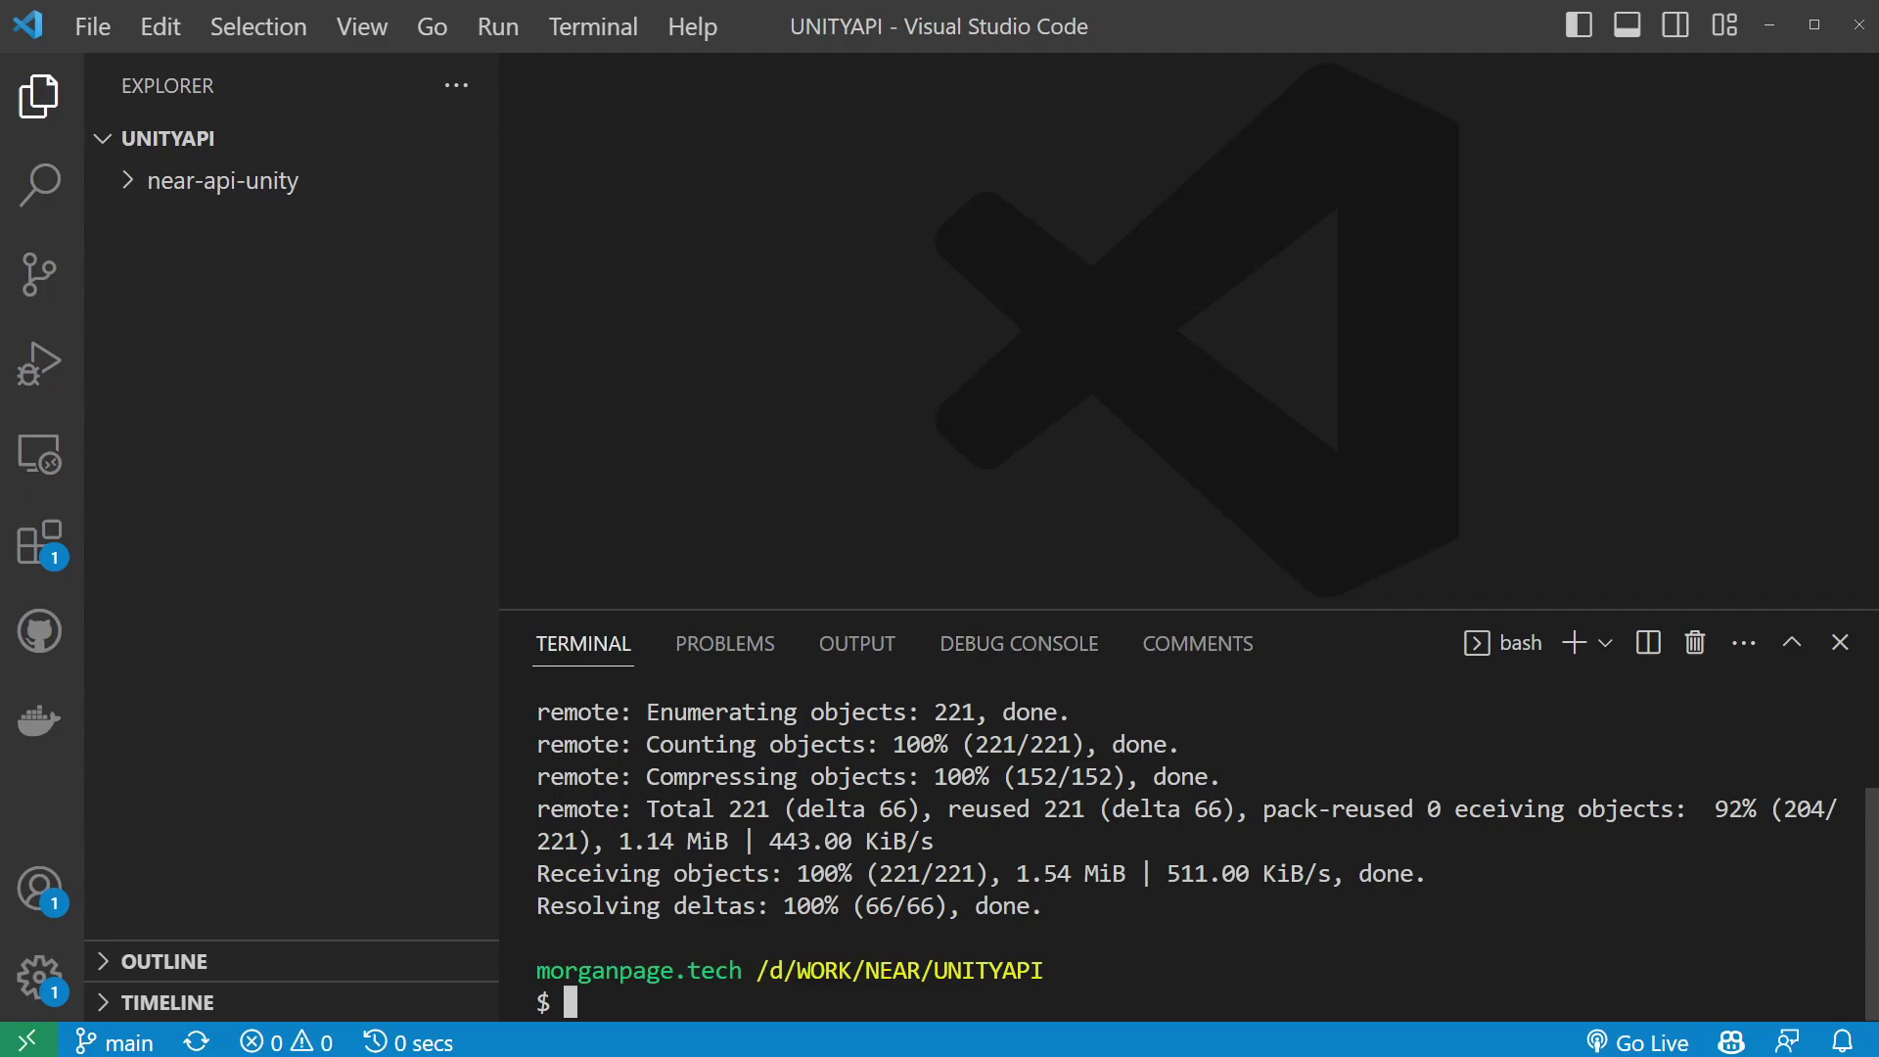
# In Unity Hub, add the near-api-unity folder from UNITYAPI as an existing project.
pyautogui.hotkey('alt', 'Tab')
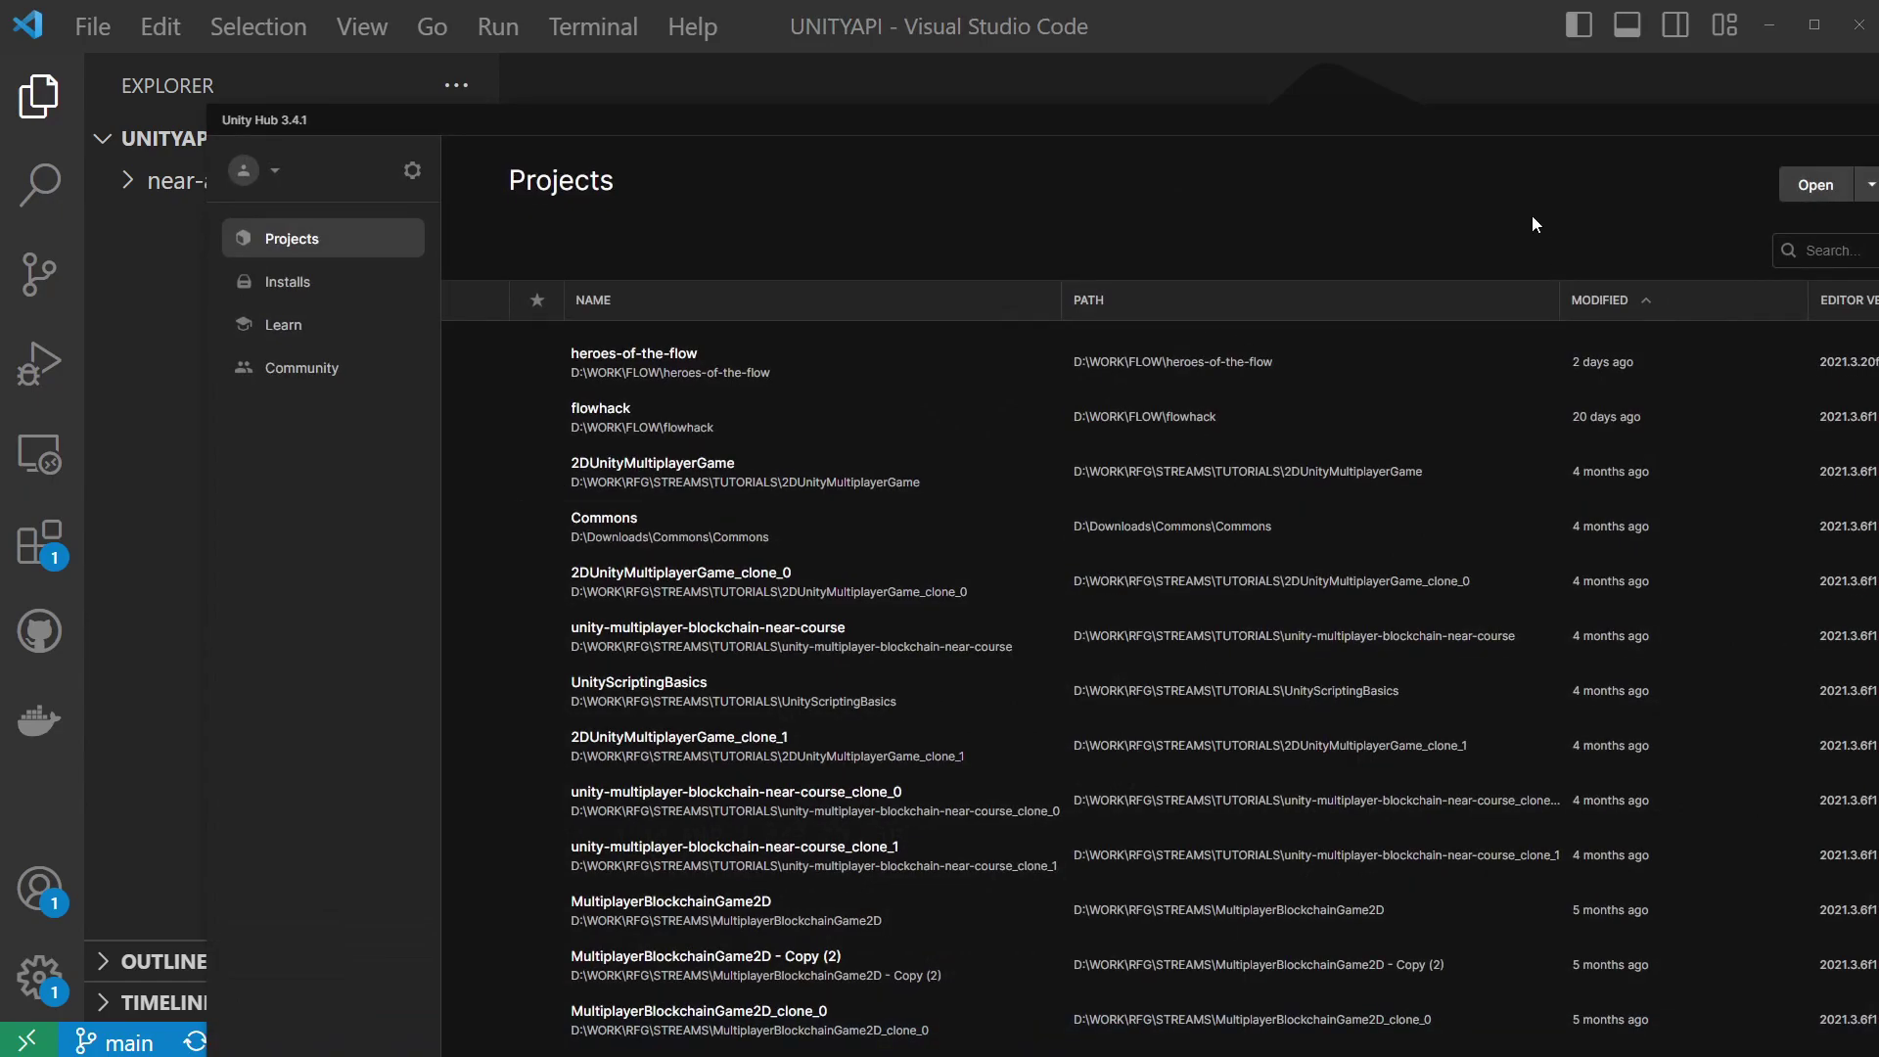
pyautogui.moveTo(468, 127); pyautogui.dragTo(284, 55)
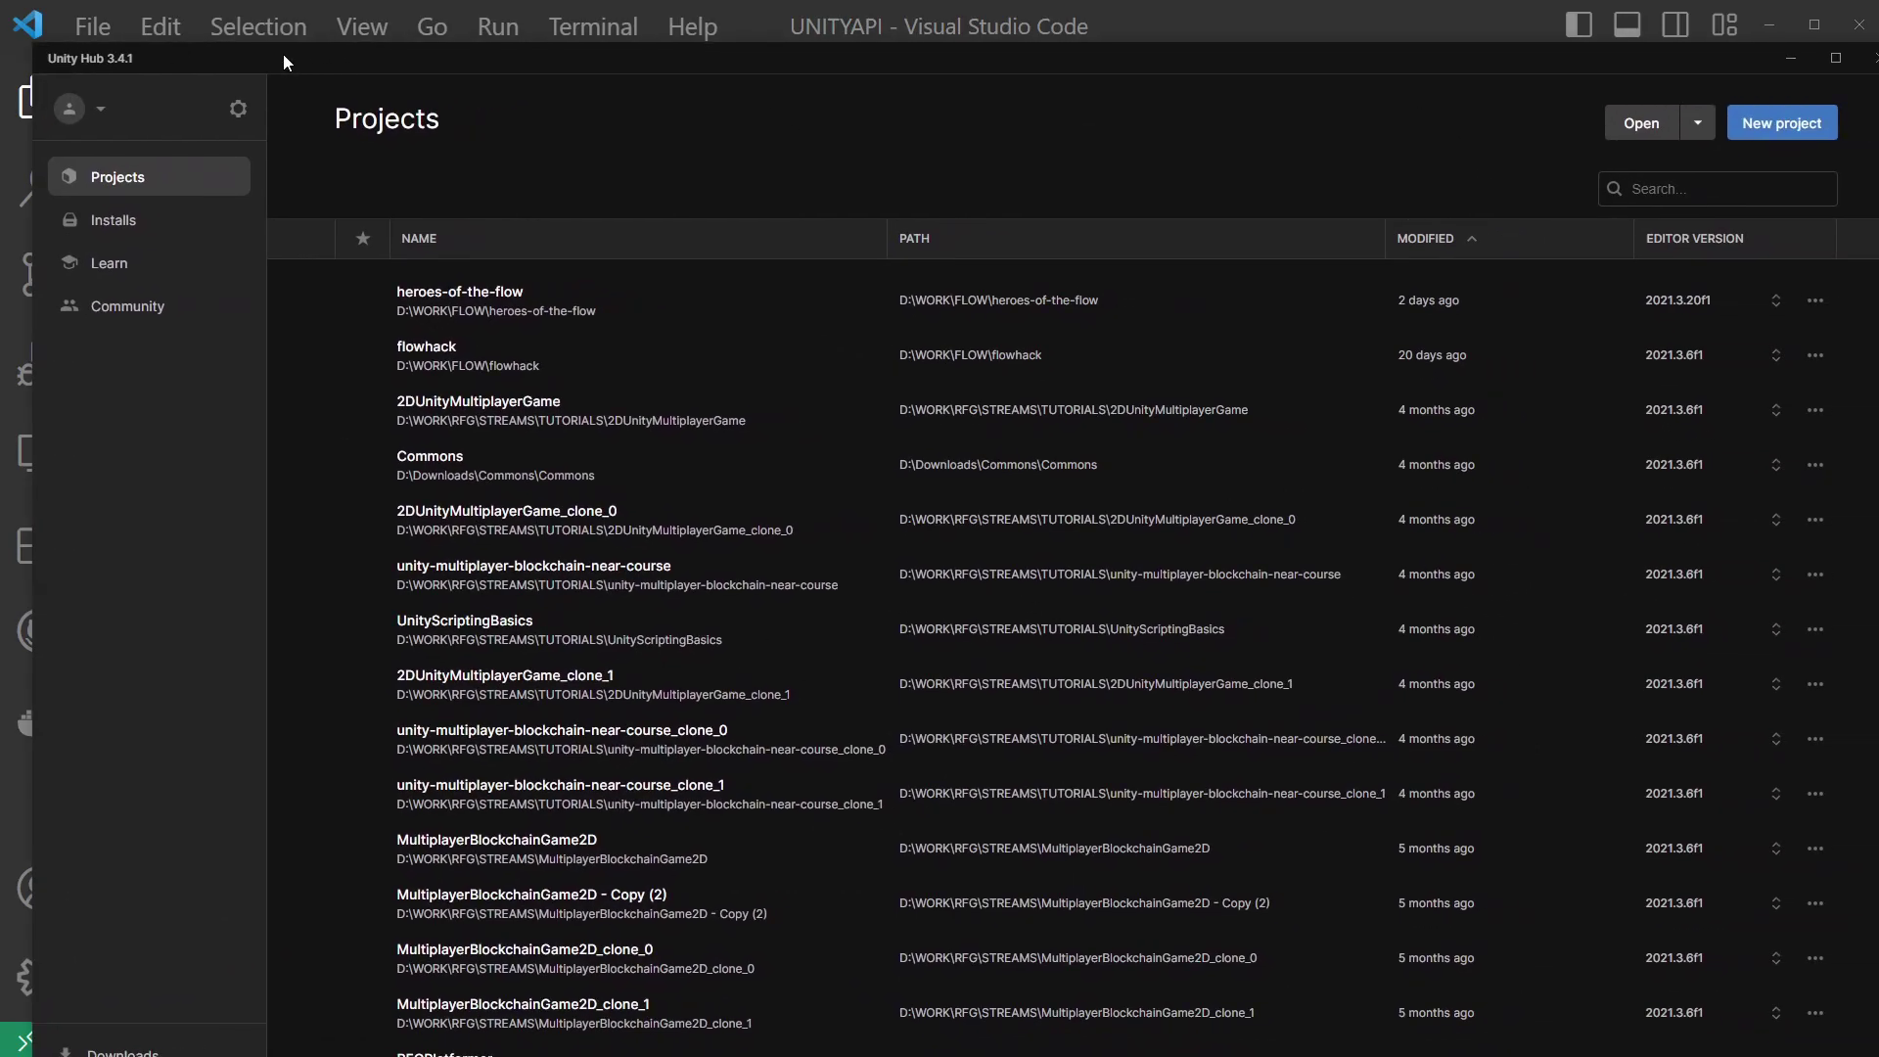
pyautogui.click(1641, 125)
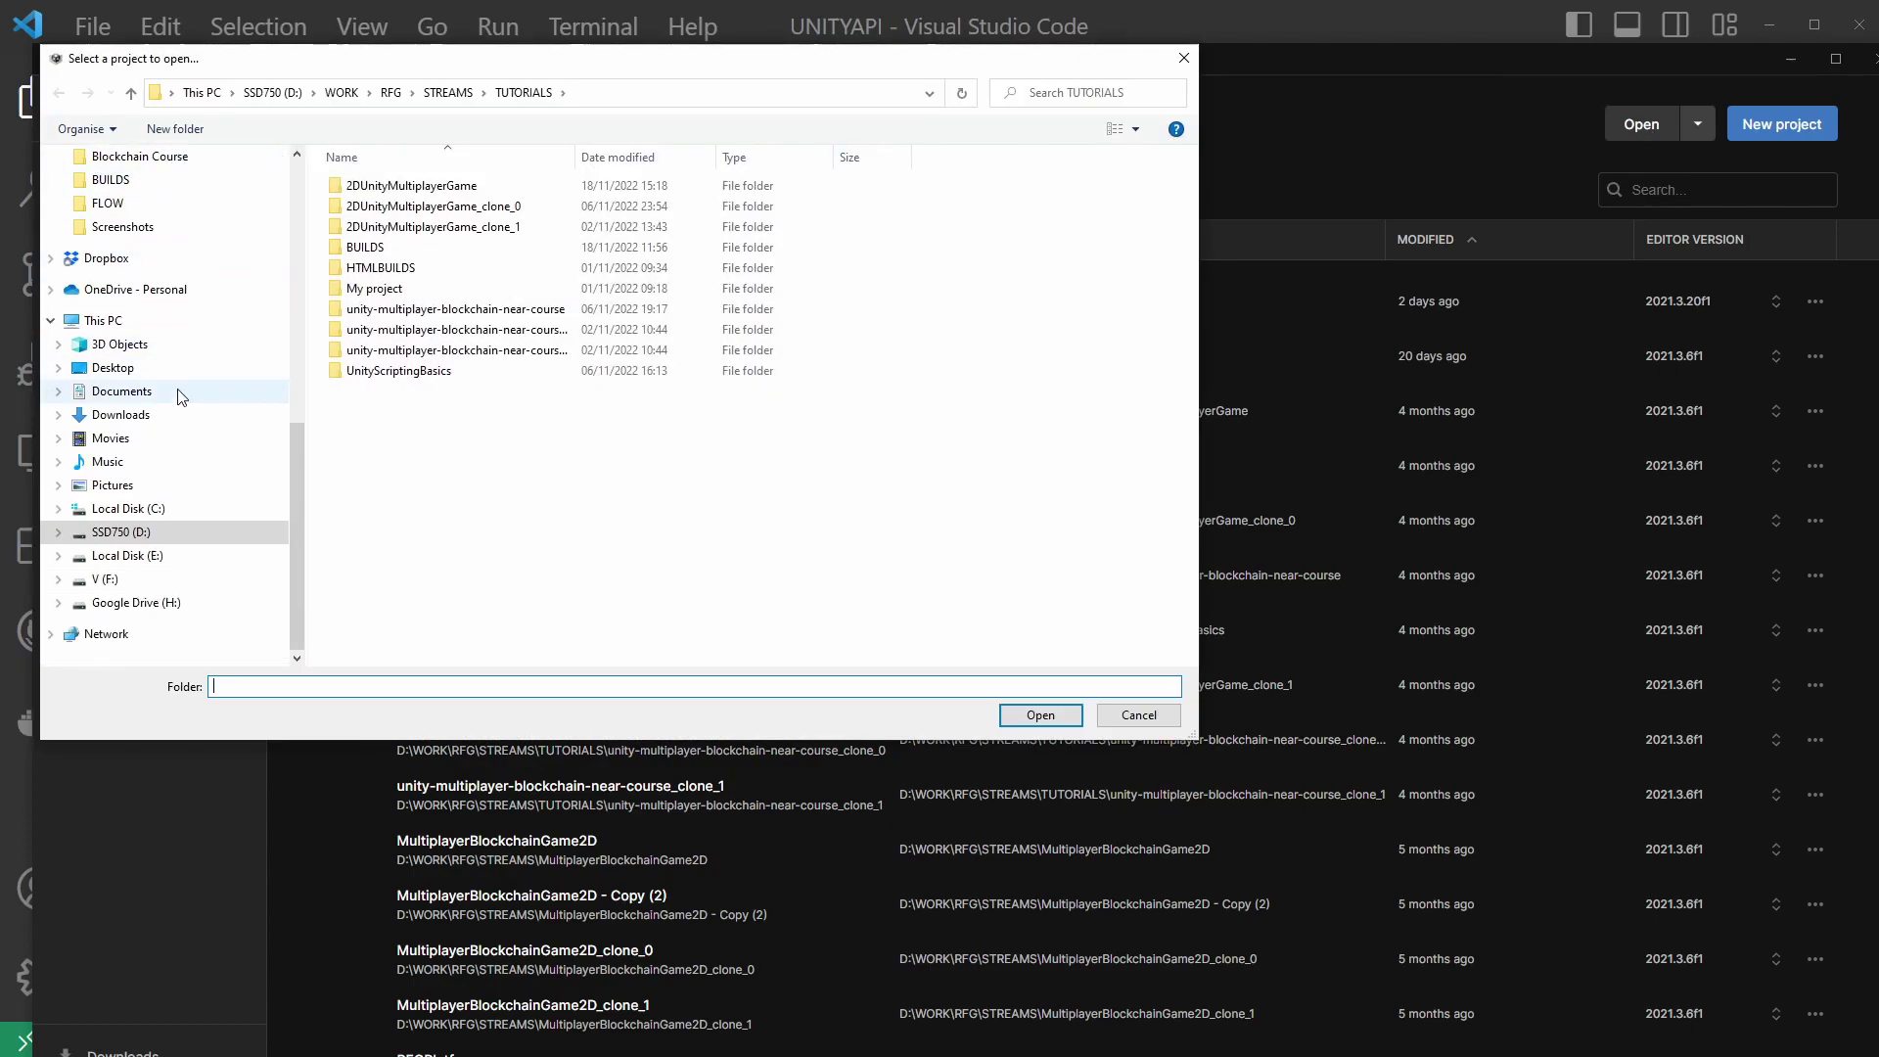
pyautogui.scroll(10, 178, 395)
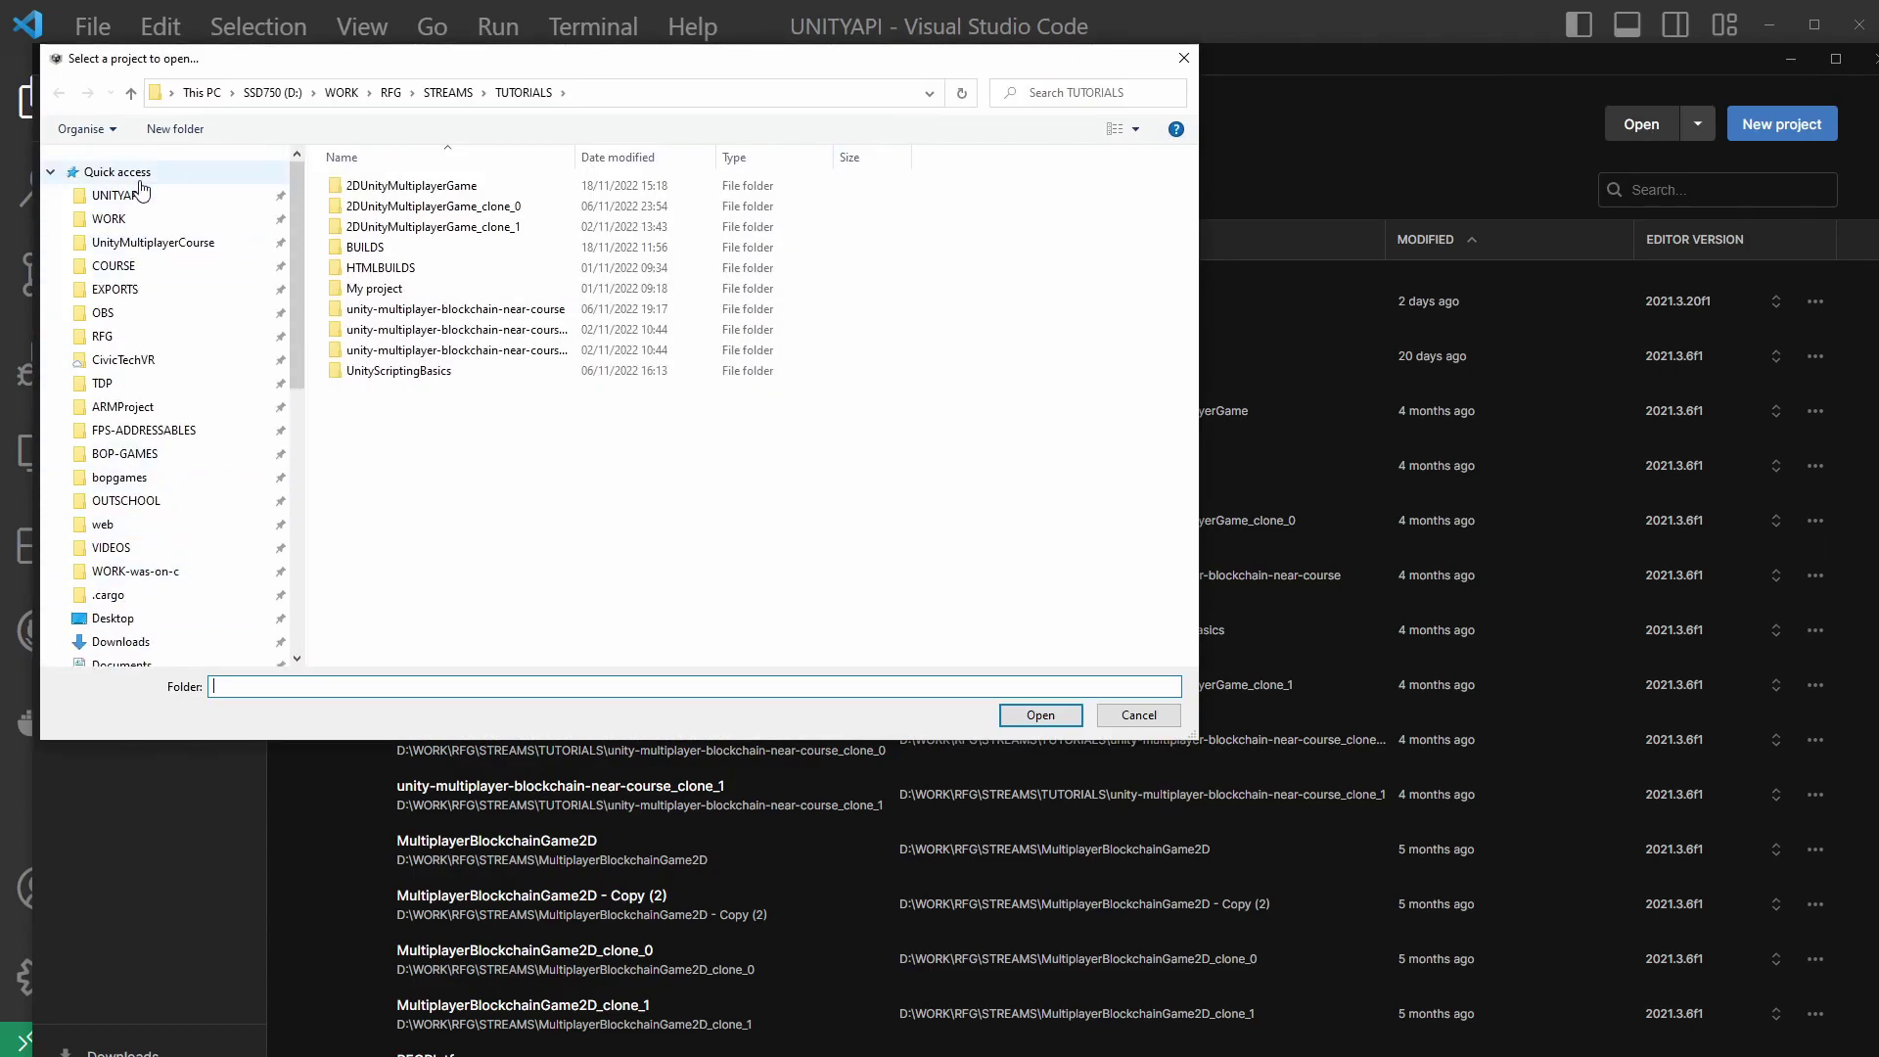
pyautogui.click(125, 193)
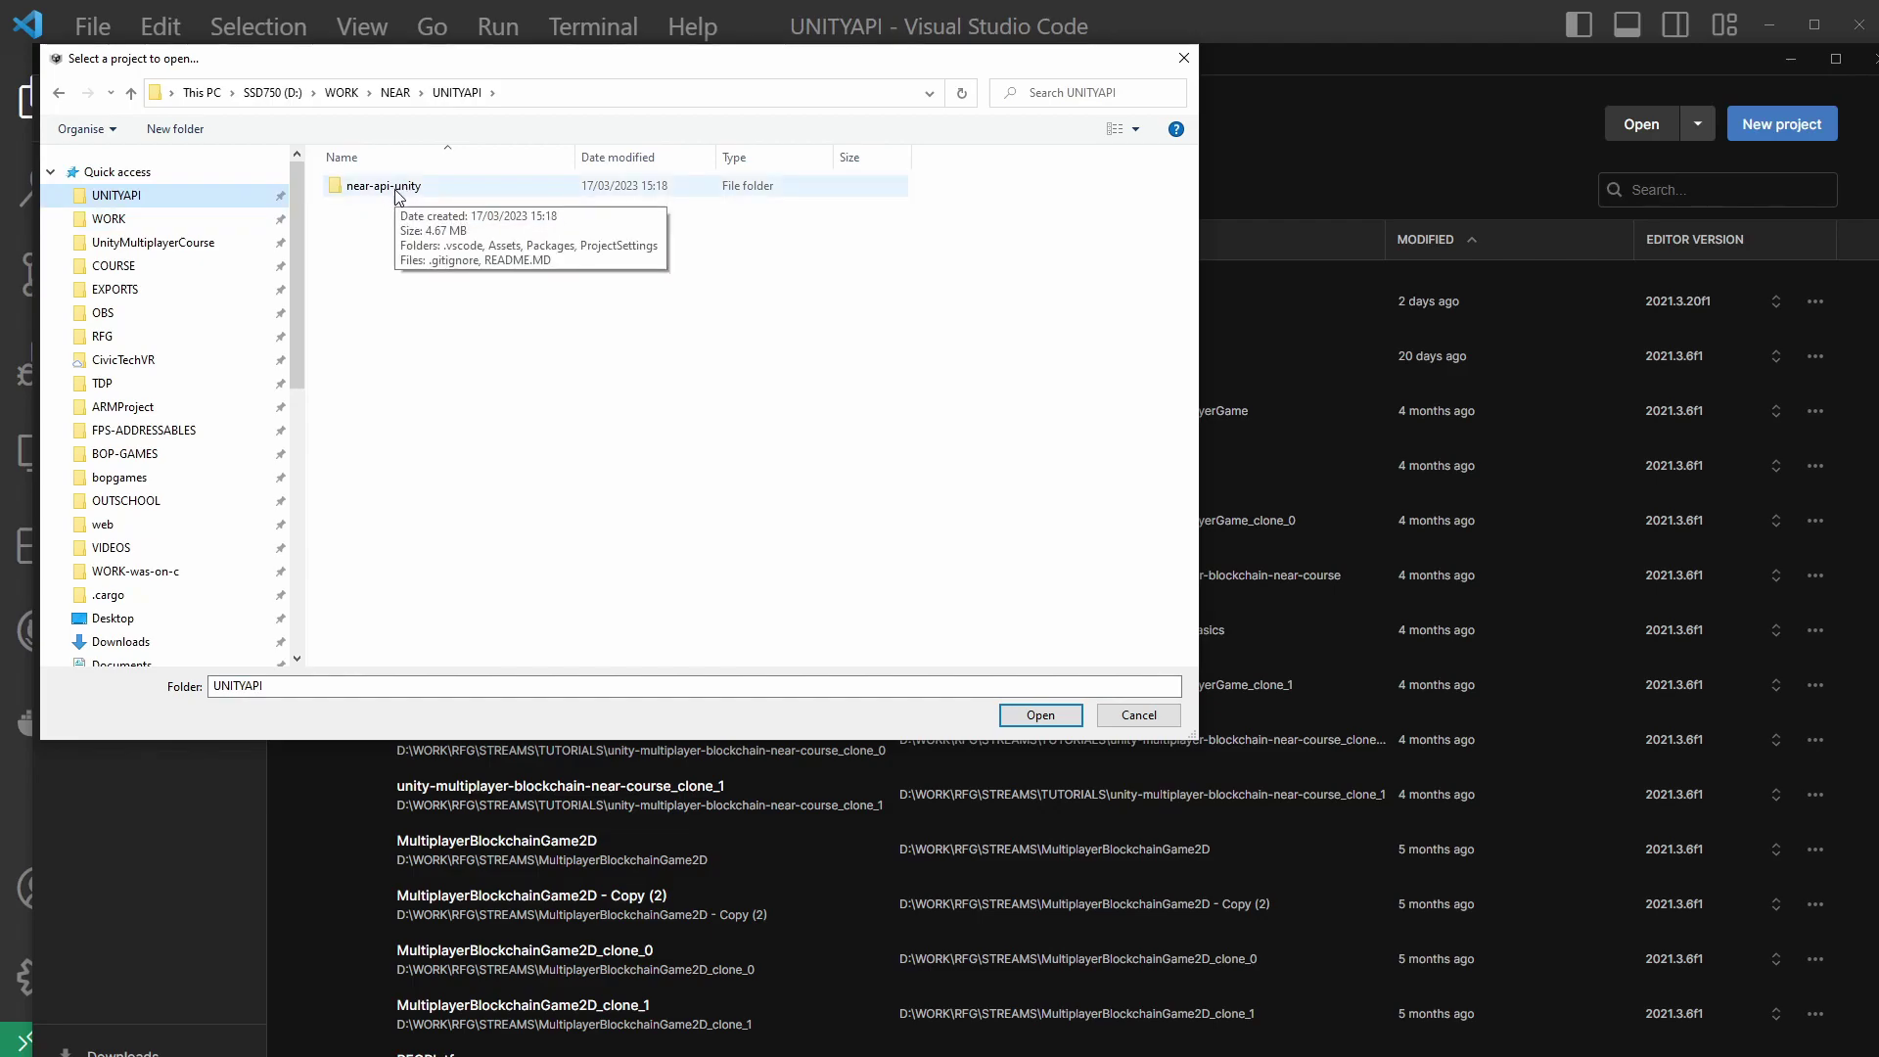
pyautogui.doubleClick(398, 196)
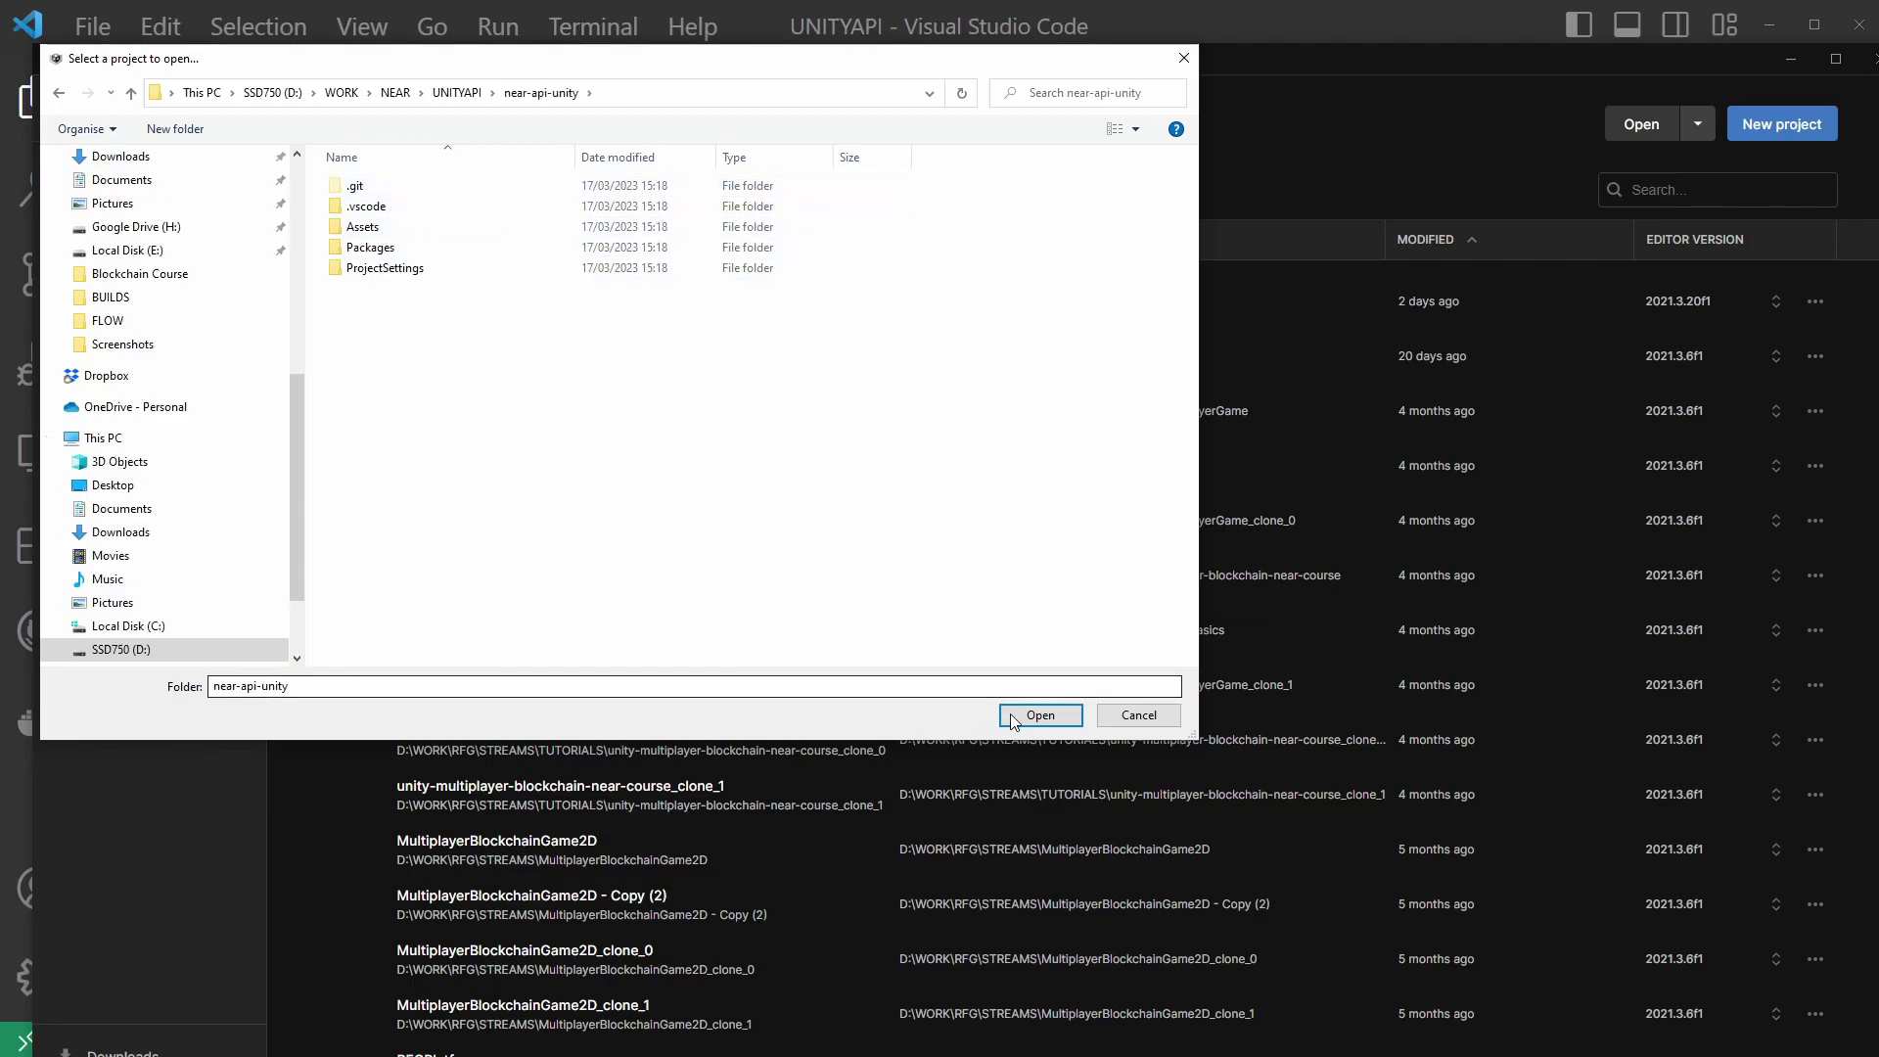
pyautogui.click(1040, 716)
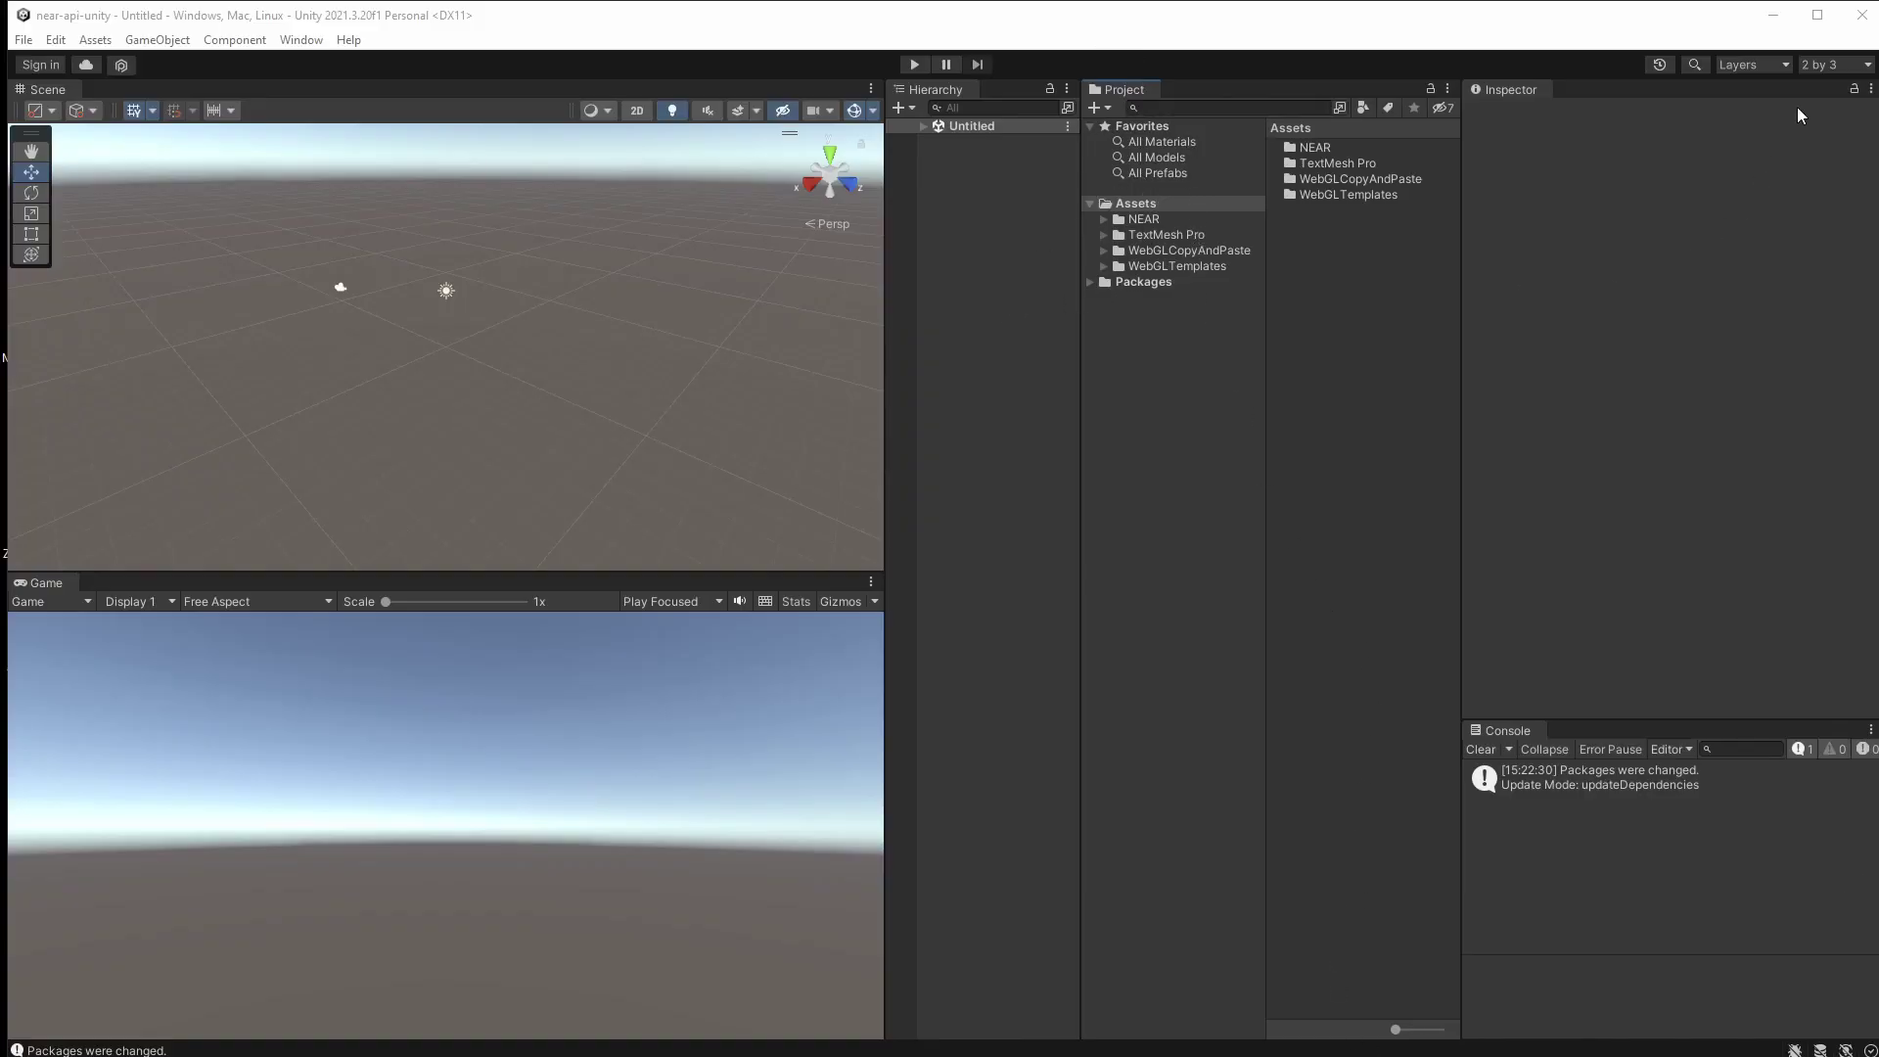
# Look over the Layout list and Window > General menu in the loaded project, changing nothing.
pyautogui.click(1838, 65)
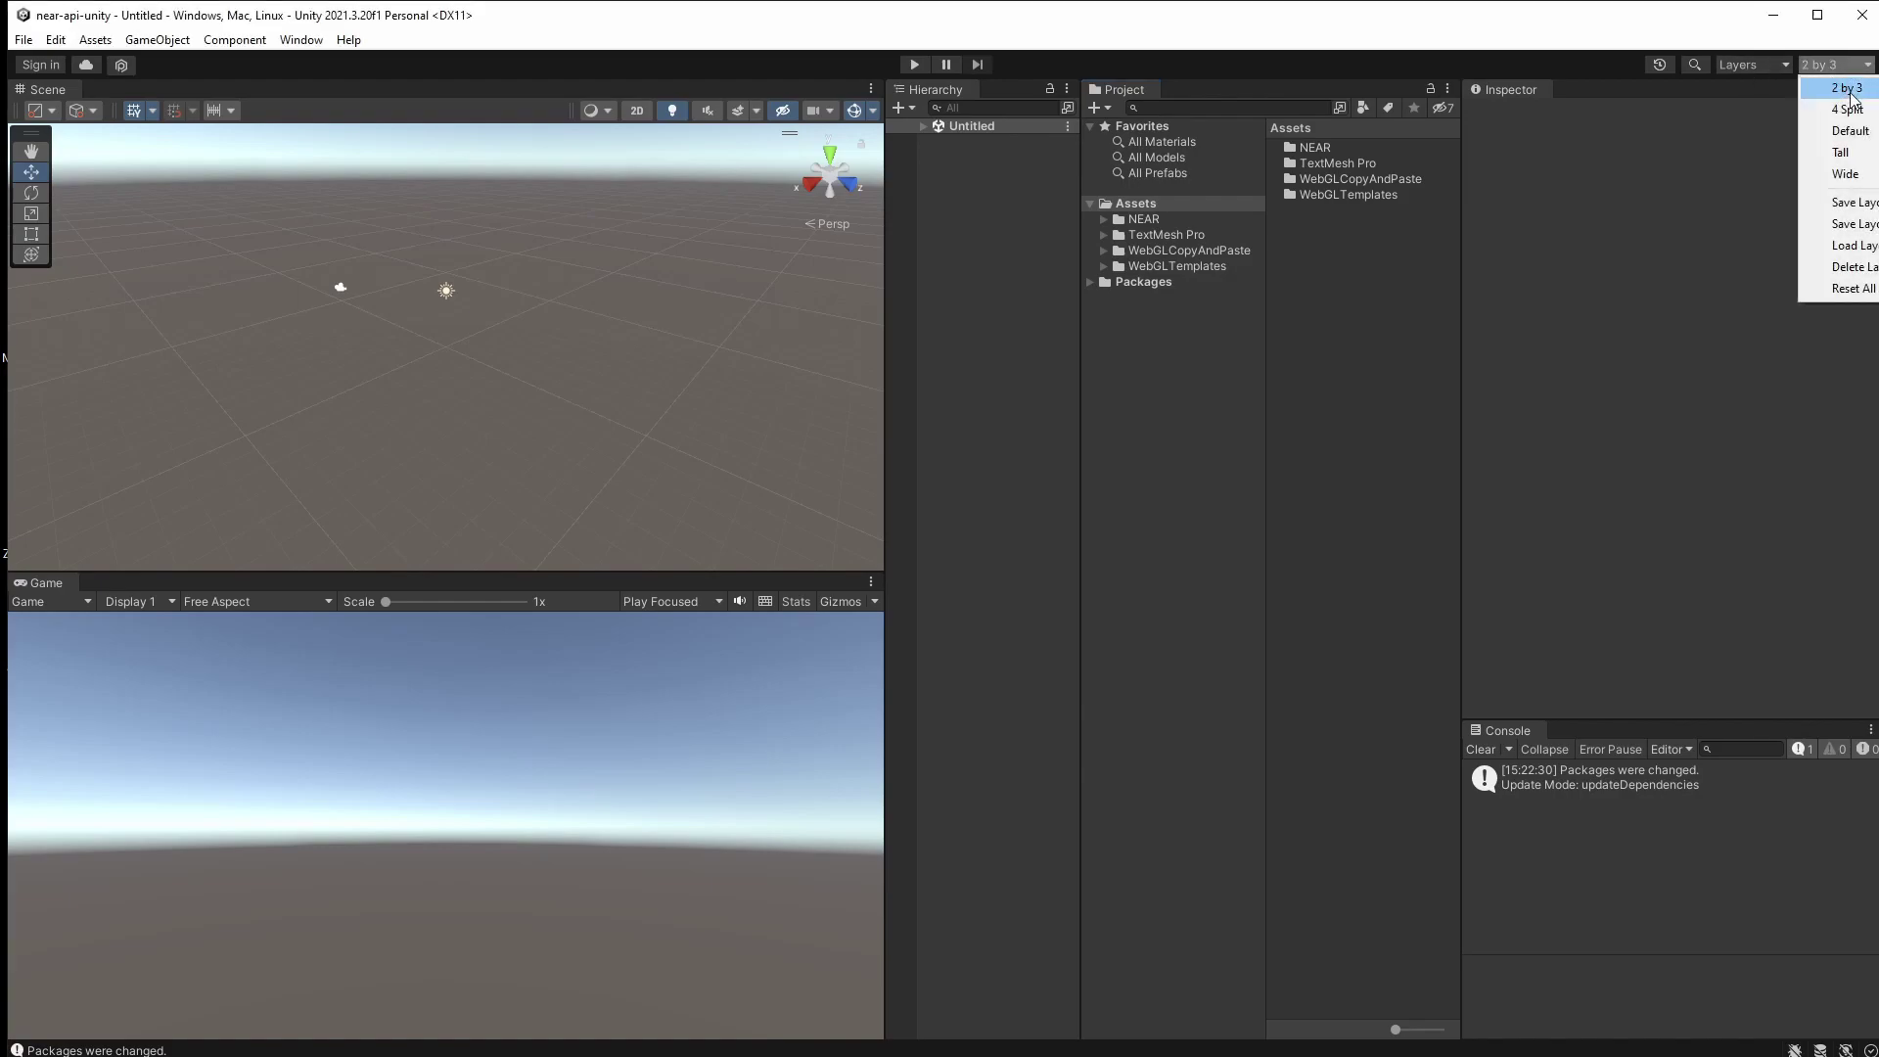
pyautogui.click(1723, 19)
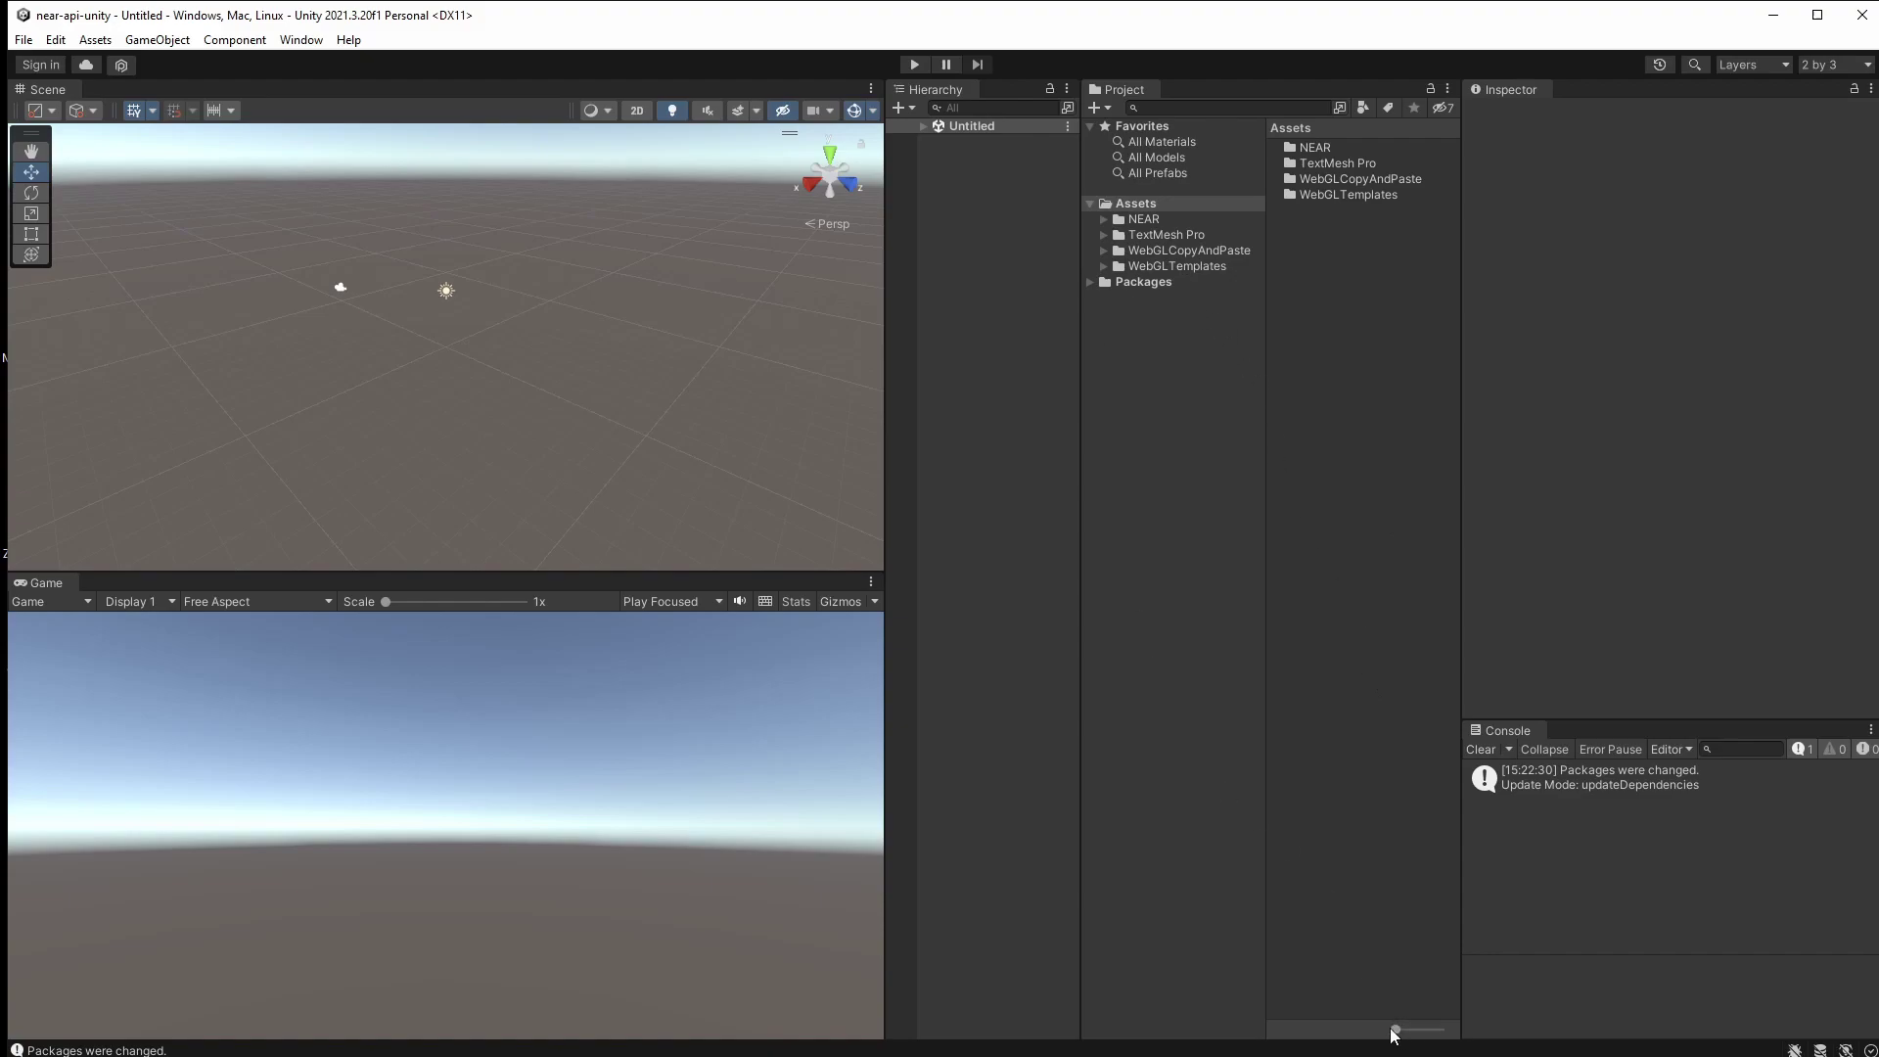
pyautogui.moveTo(1394, 1036)
pyautogui.mouseDown()
pyautogui.moveTo(1413, 1029)
pyautogui.moveTo(1377, 1034)
pyautogui.mouseUp()
pyautogui.click(300, 39)
pyautogui.moveTo(399, 362)
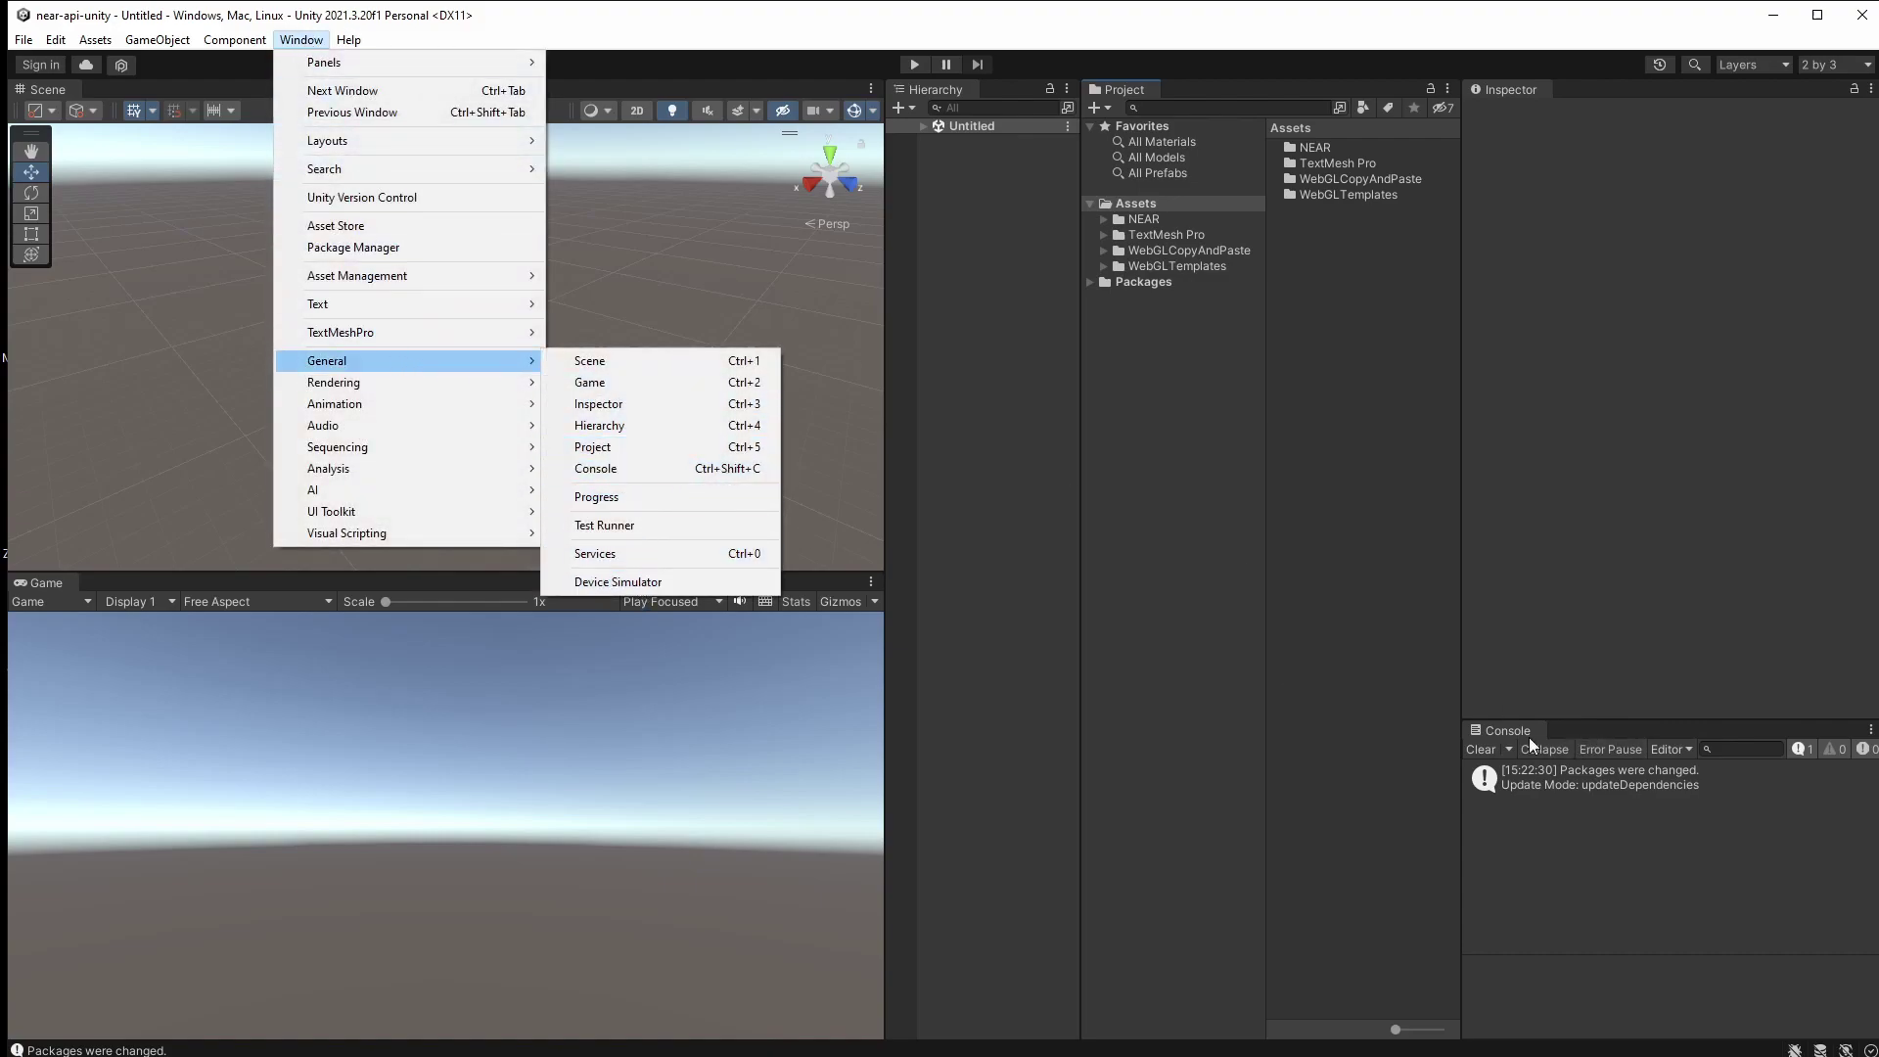
pyautogui.click(1695, 625)
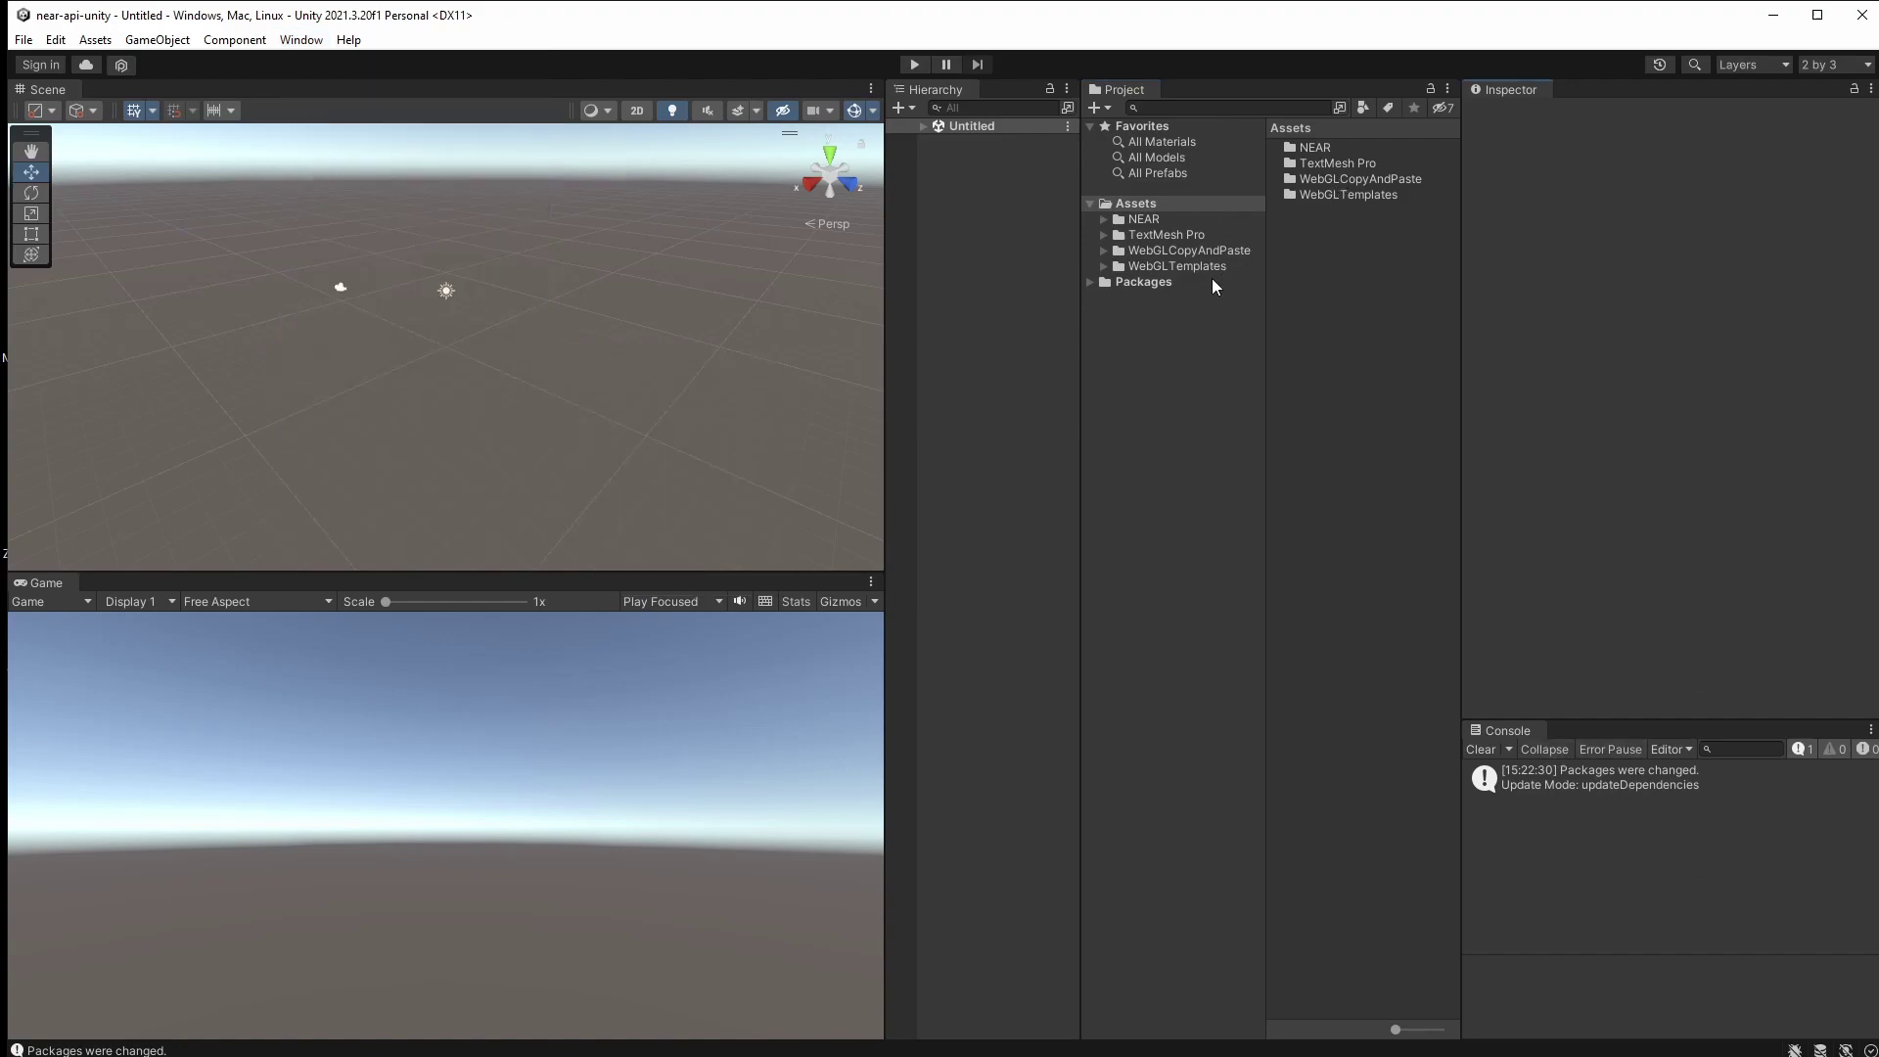
# Open the NEAR folder and view its README with the WebGL build instructions in the Inspector.
pyautogui.click(1147, 221)
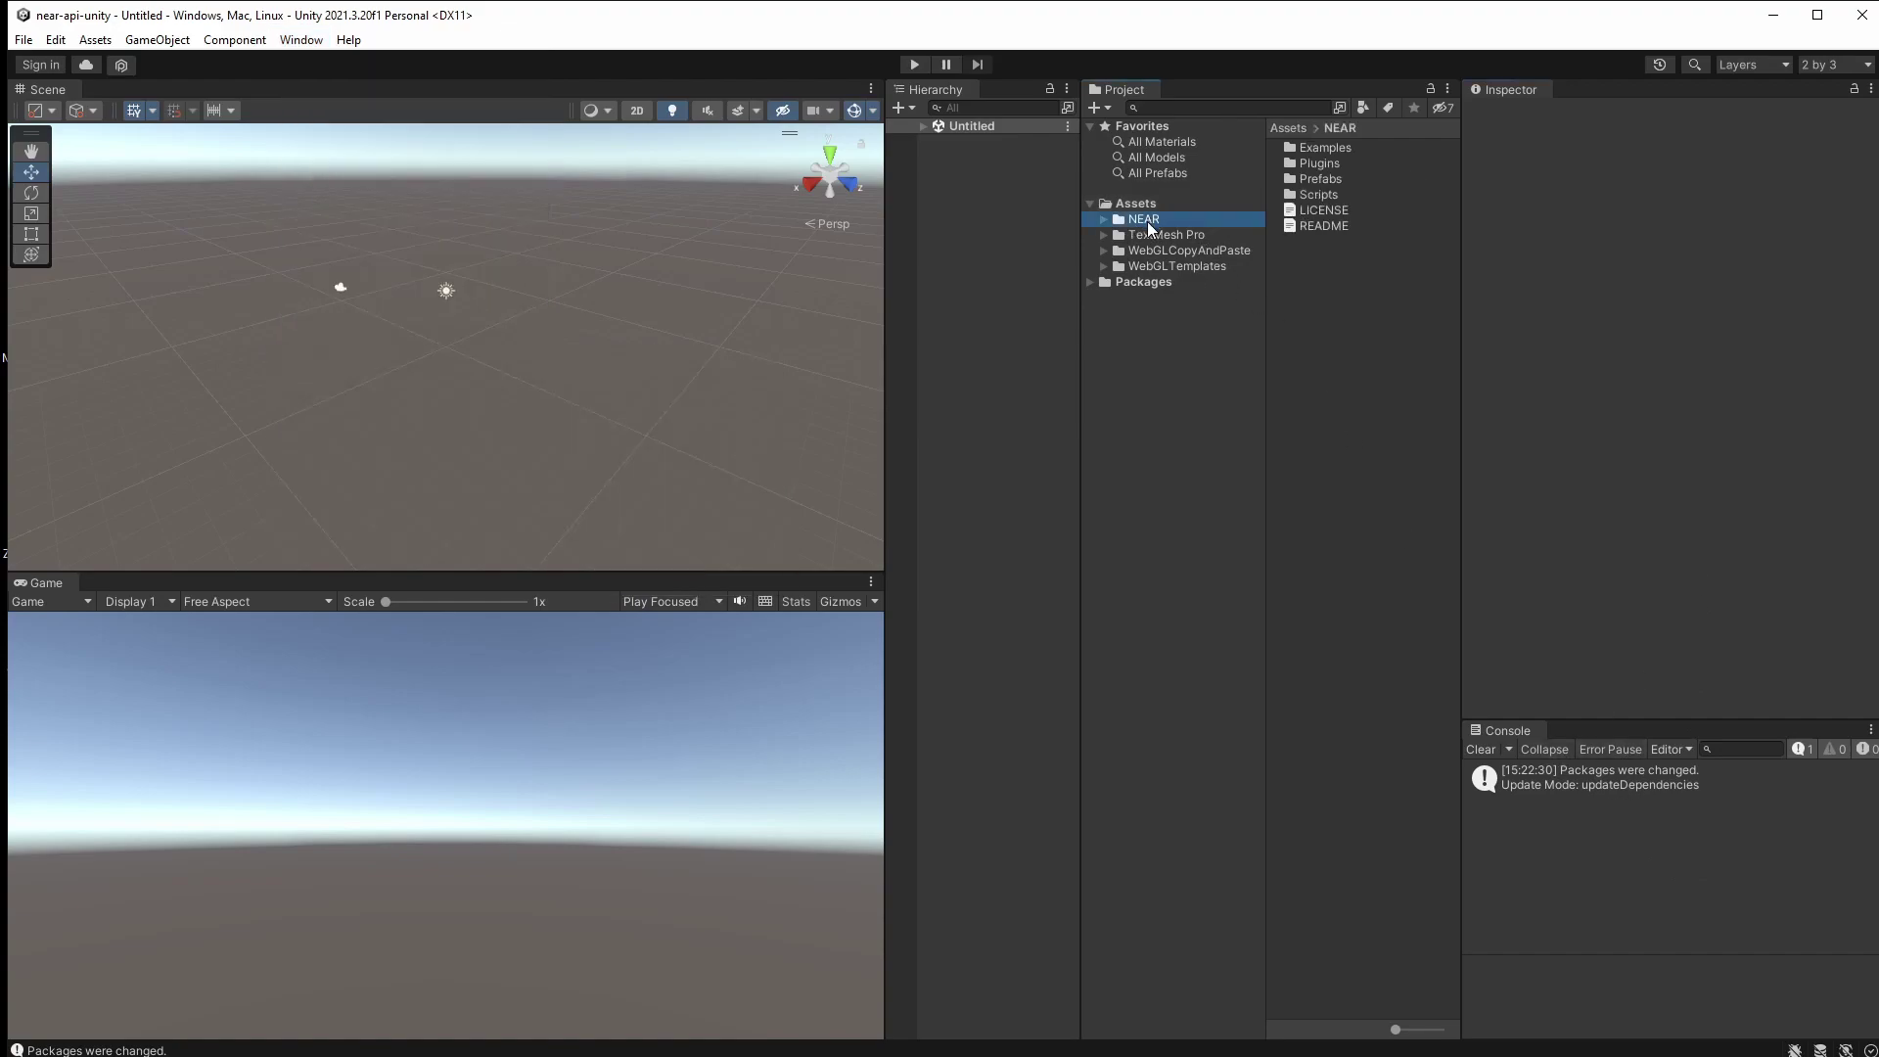
pyautogui.click(1339, 226)
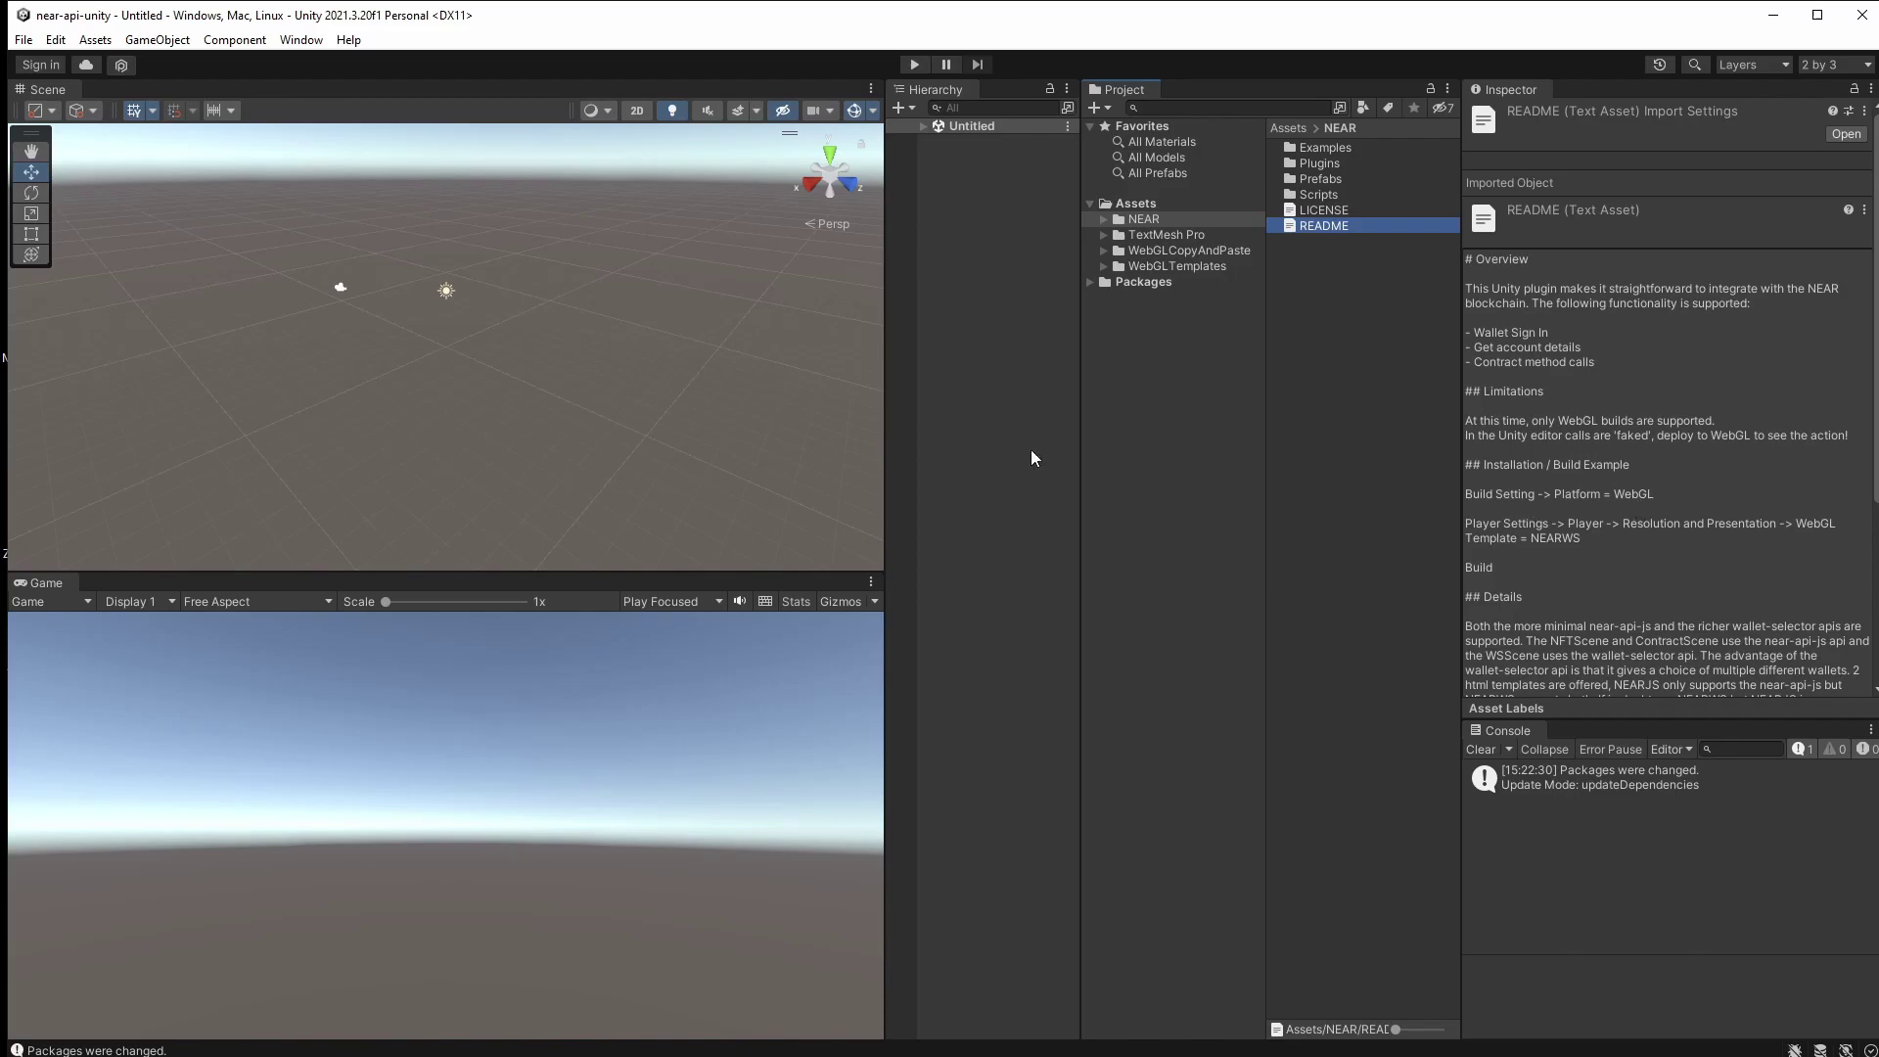
# Switch the build target platform to WebGL in Build Settings.
pyautogui.click(24, 40)
pyautogui.click(92, 277)
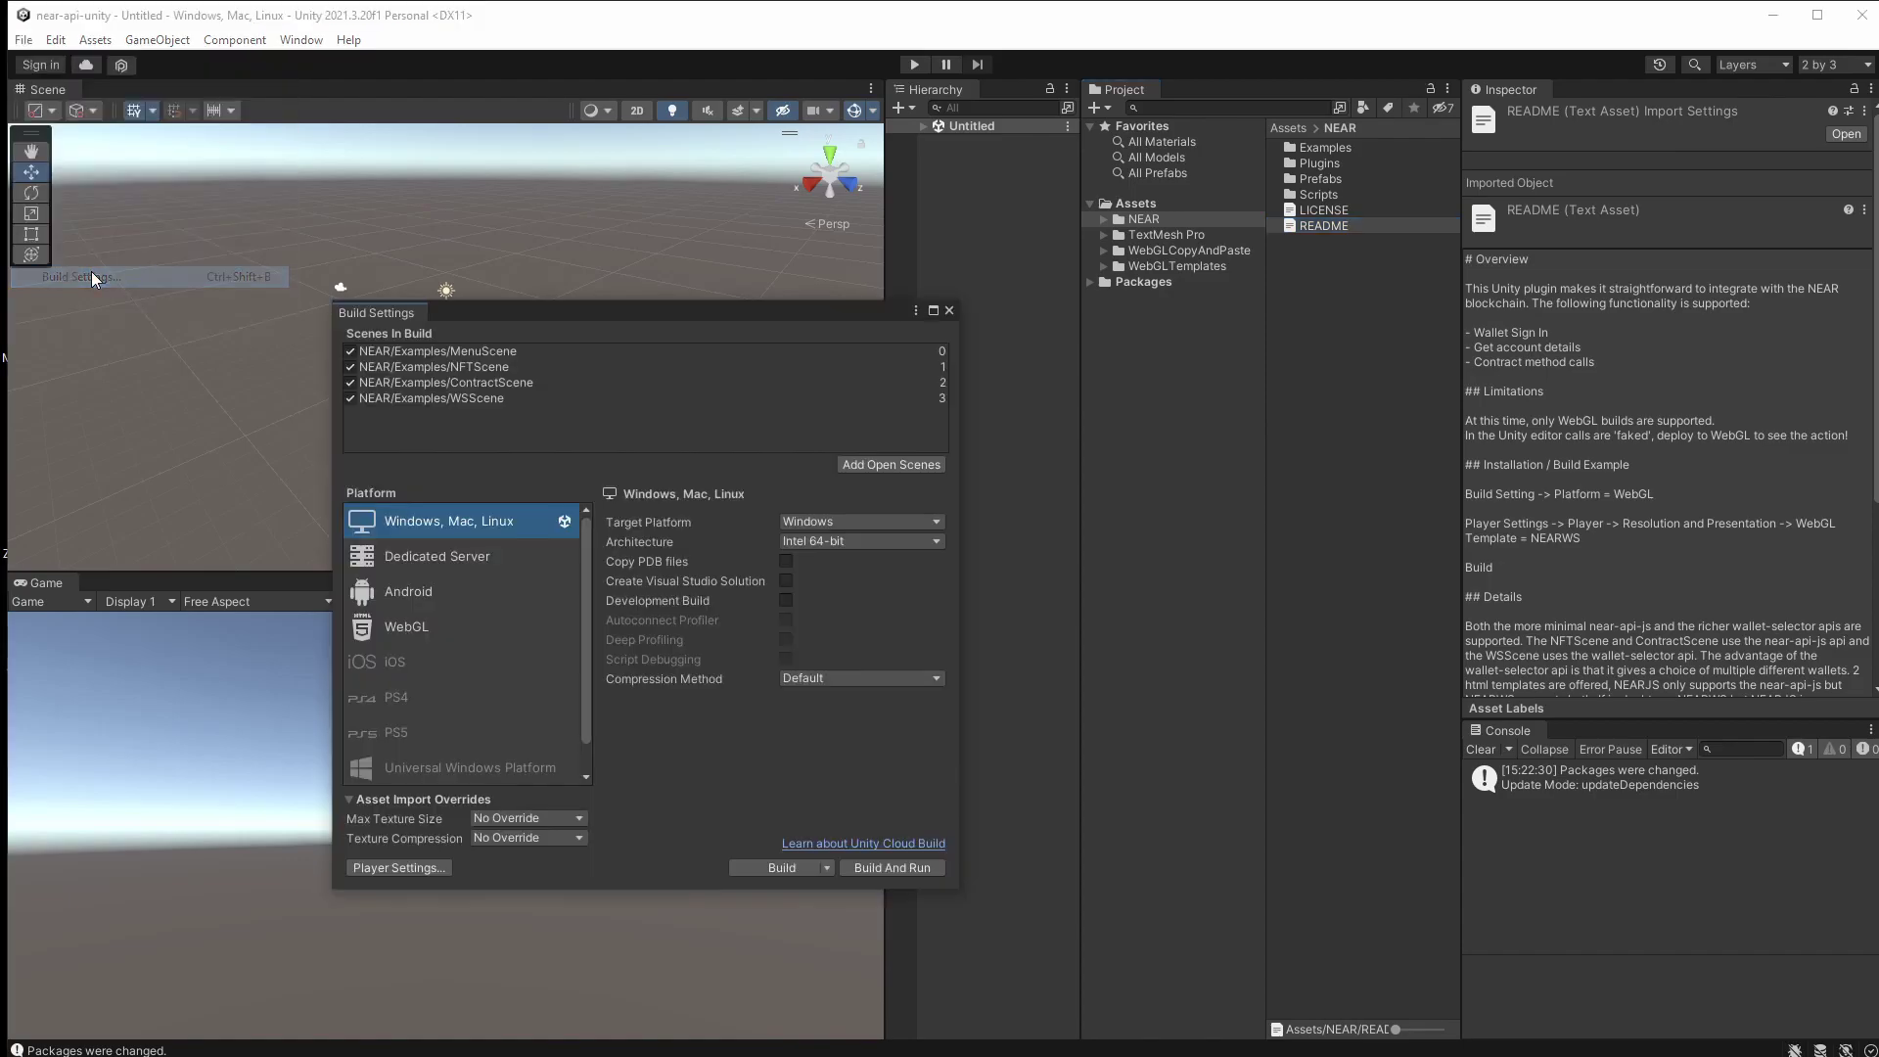
pyautogui.click(415, 628)
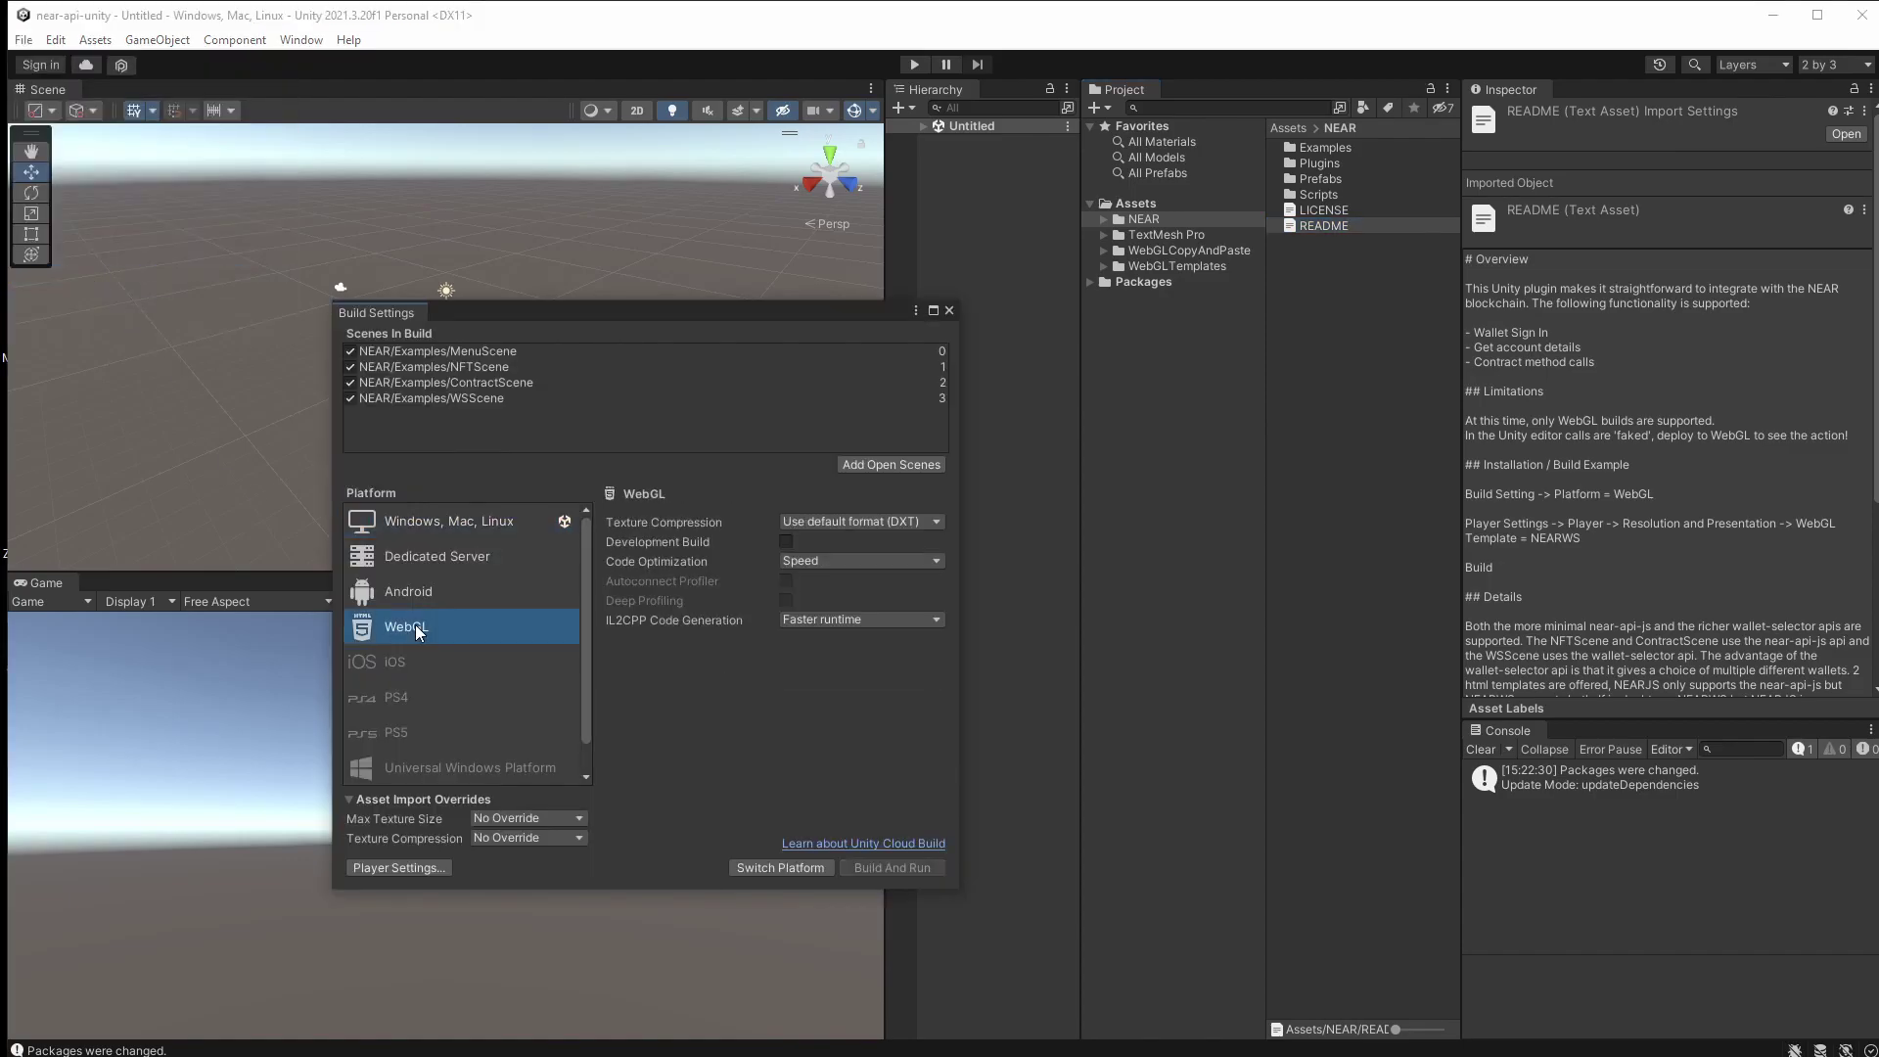
pyautogui.click(808, 873)
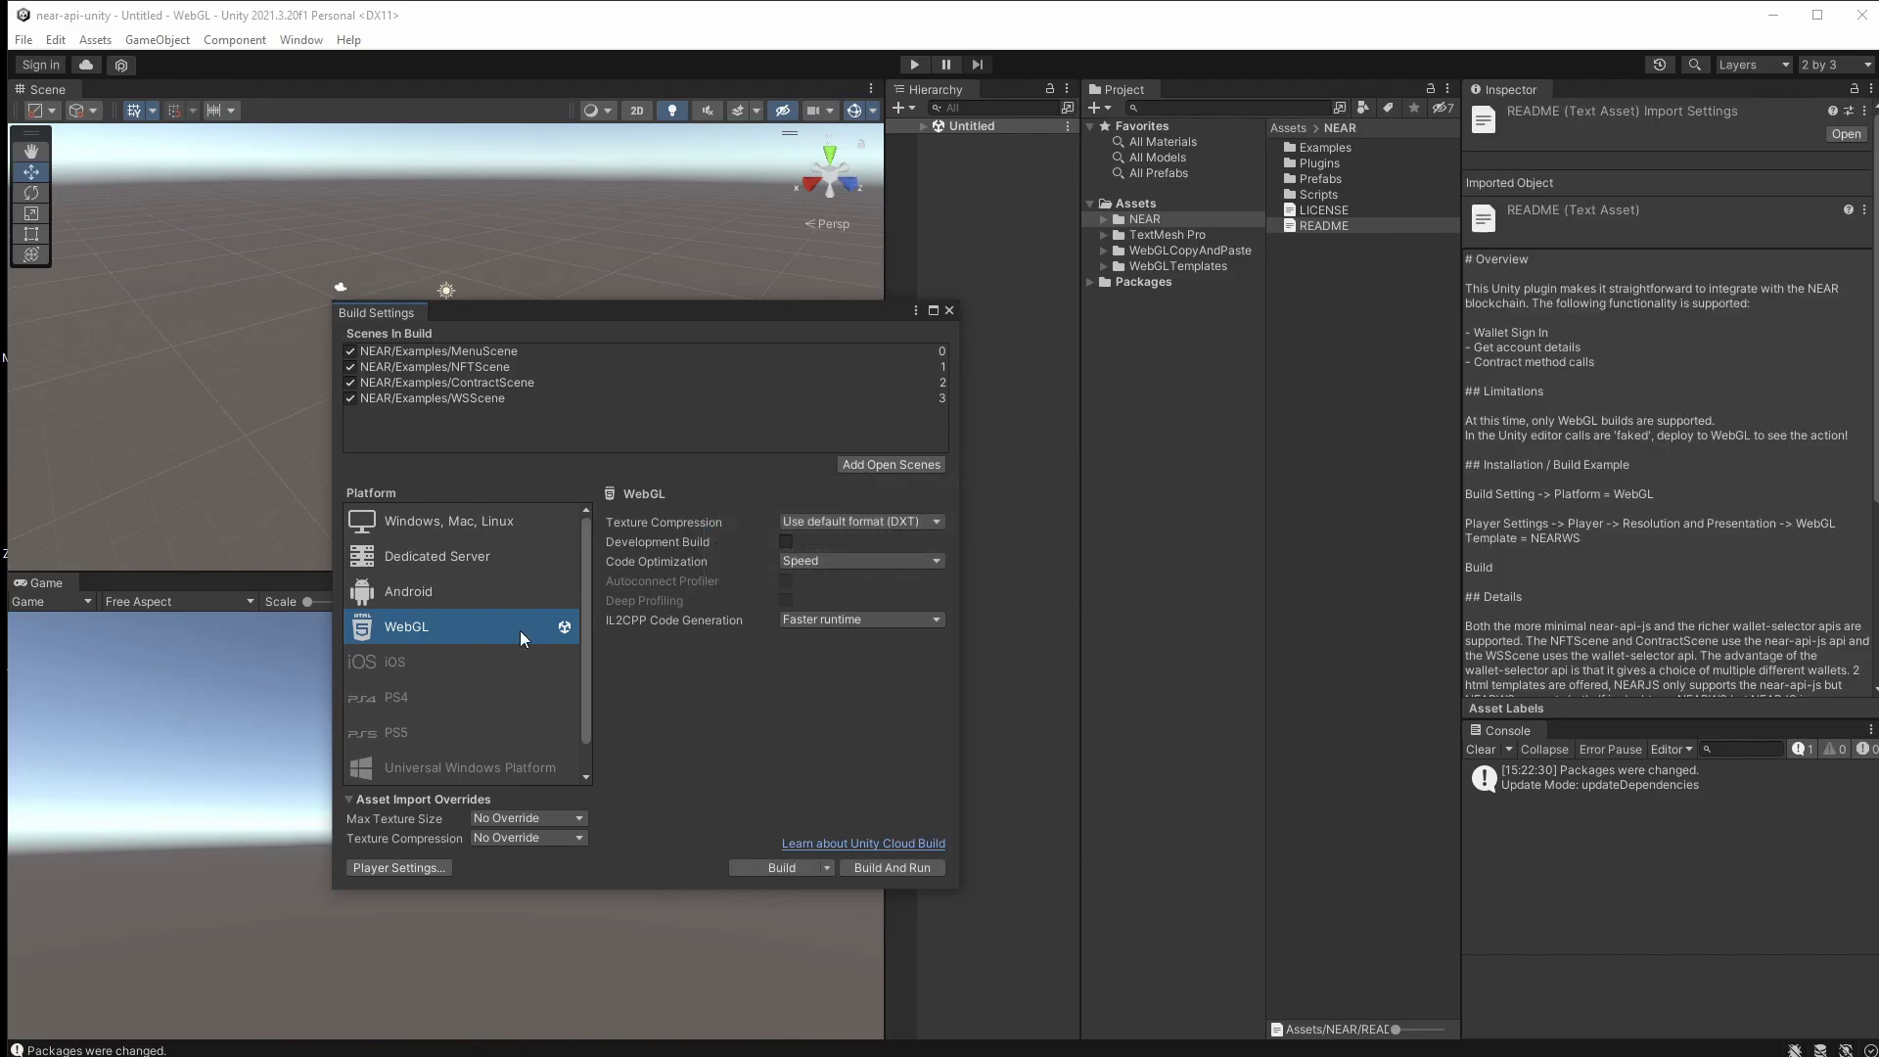
# Choose the NEARWS WebGL template under Resolution and Presentation in Player Settings.
pyautogui.click(398, 867)
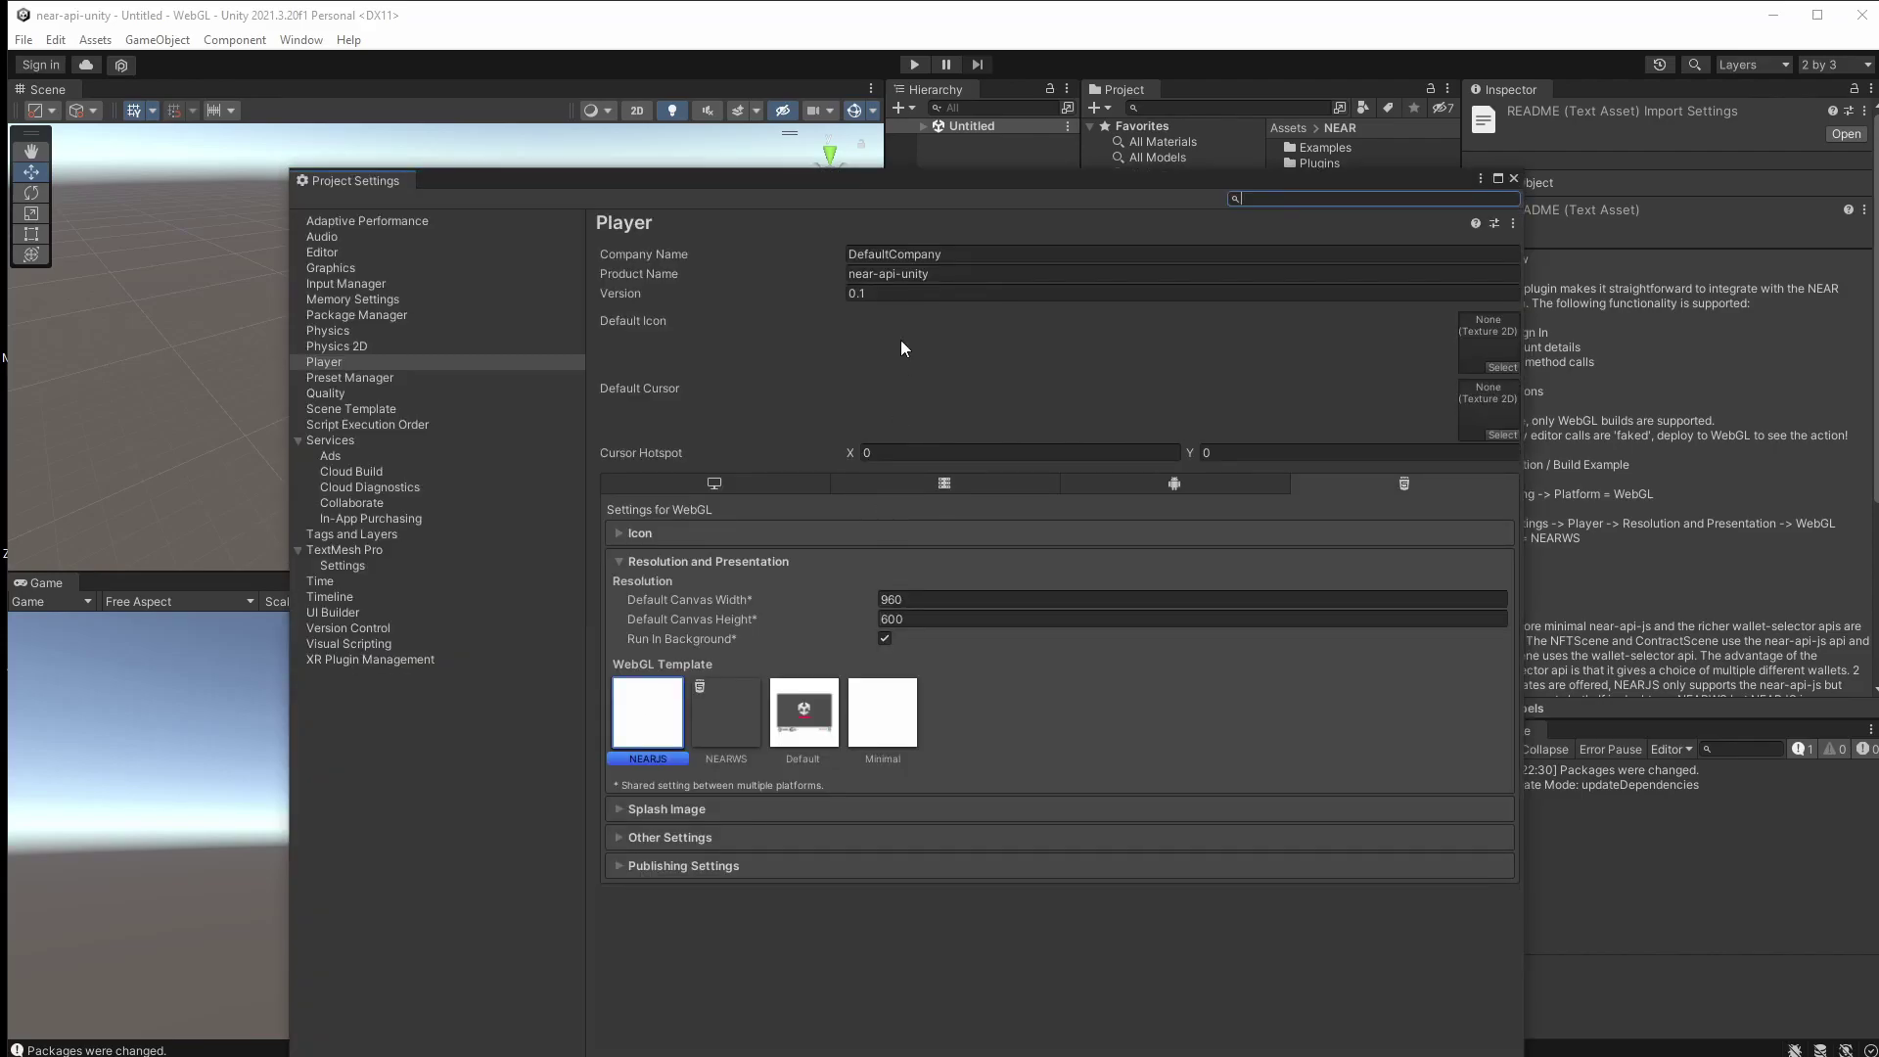
pyautogui.moveTo(928, 179); pyautogui.dragTo(873, 88)
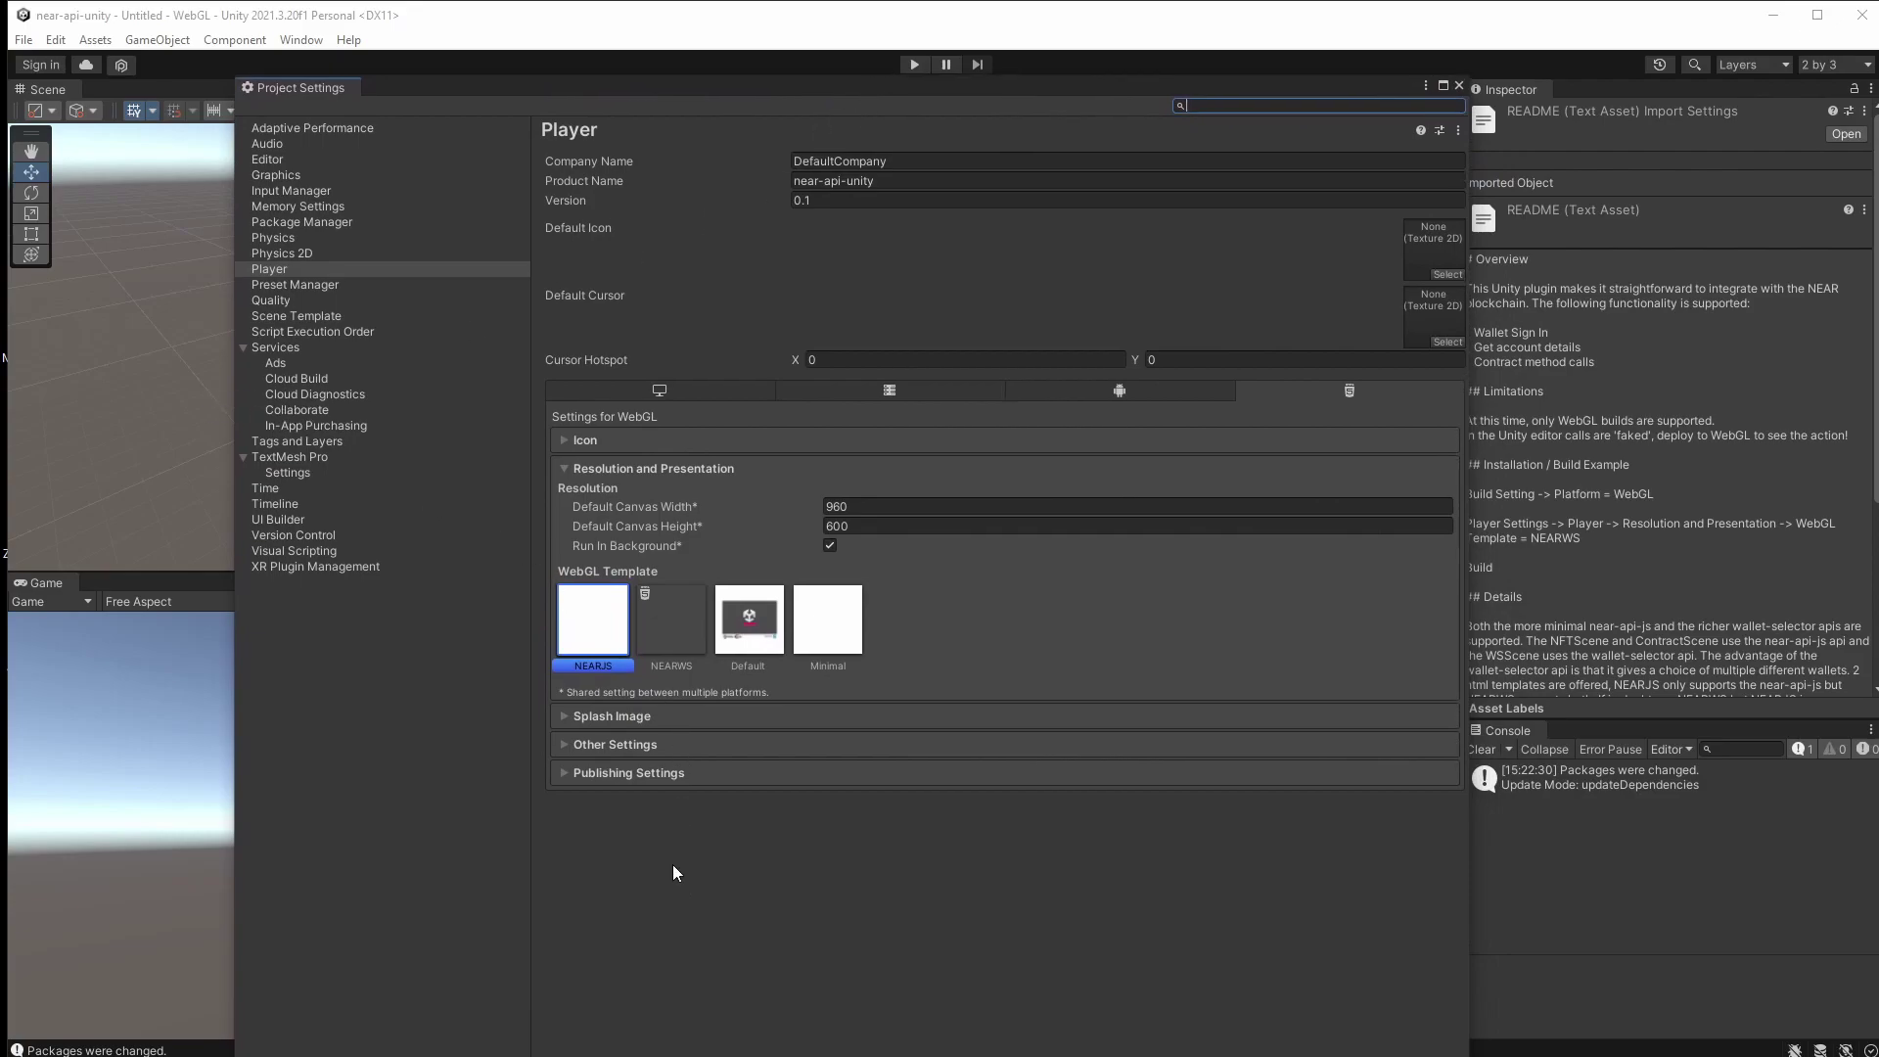
pyautogui.click(564, 467)
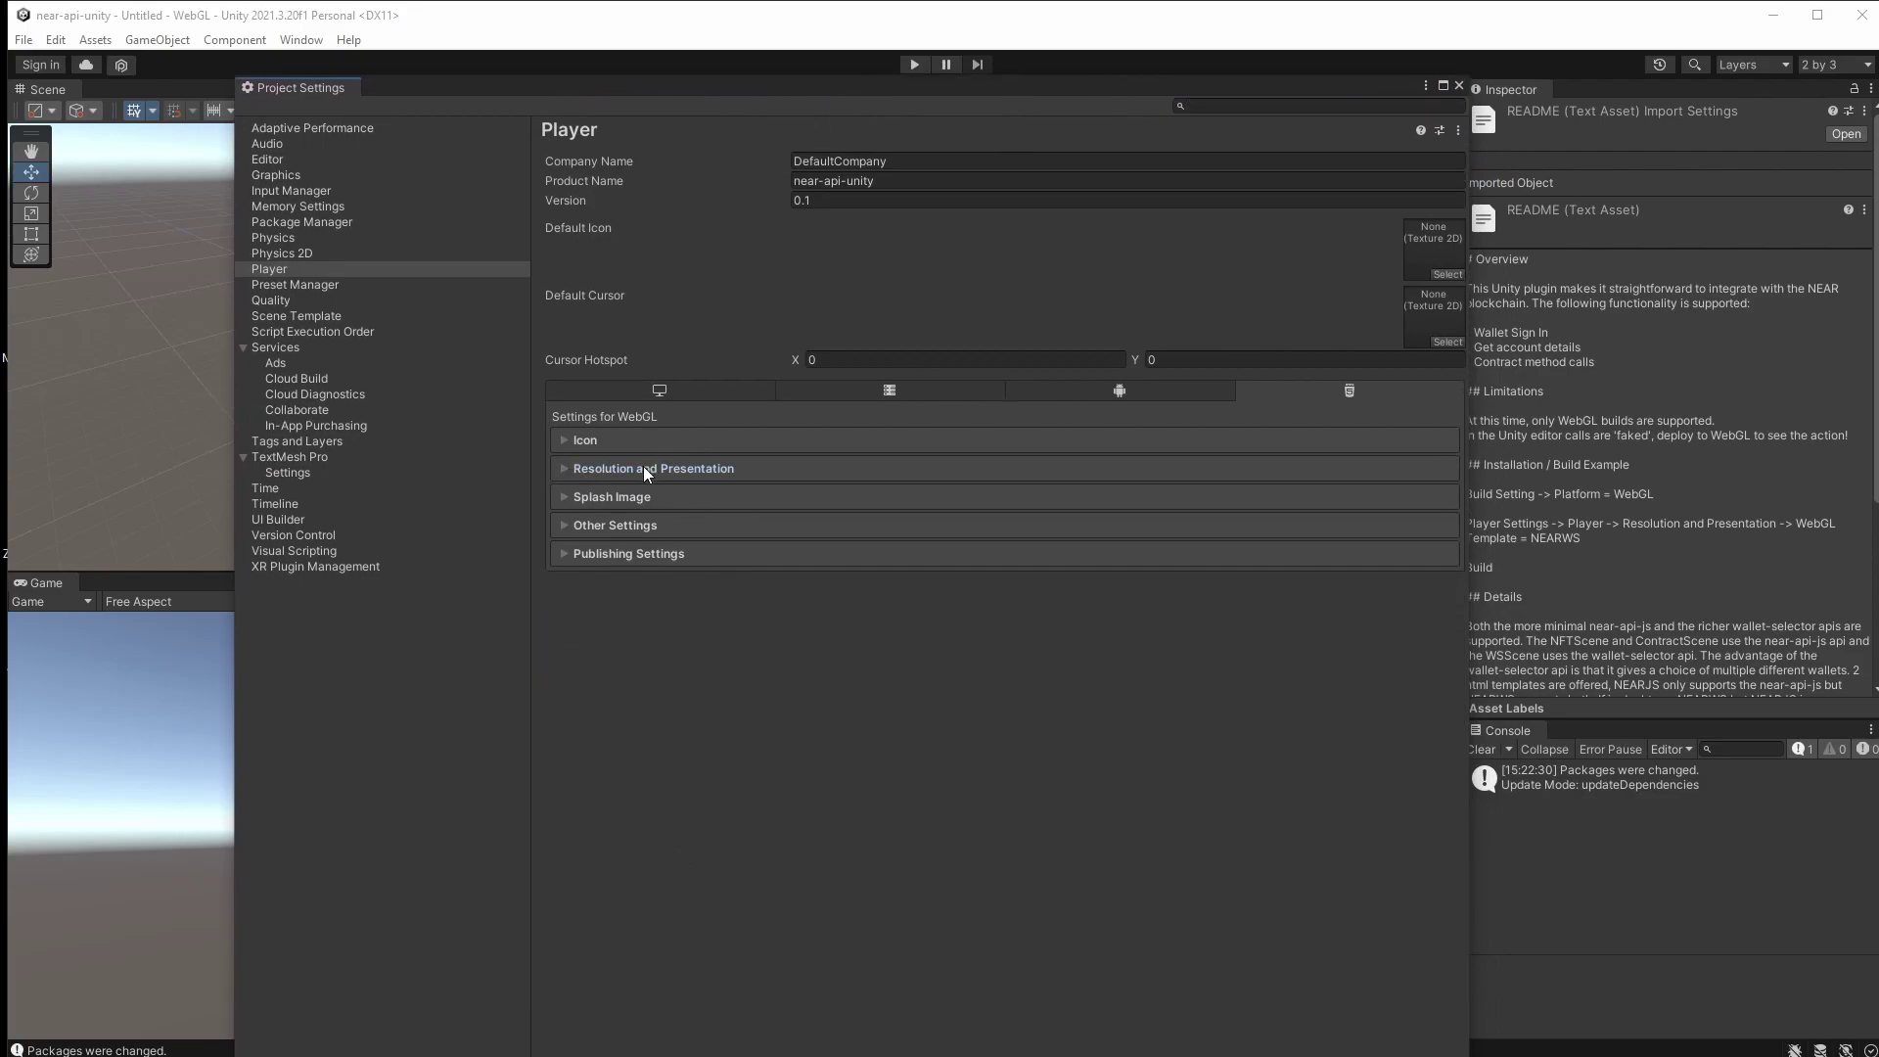
pyautogui.click(564, 468)
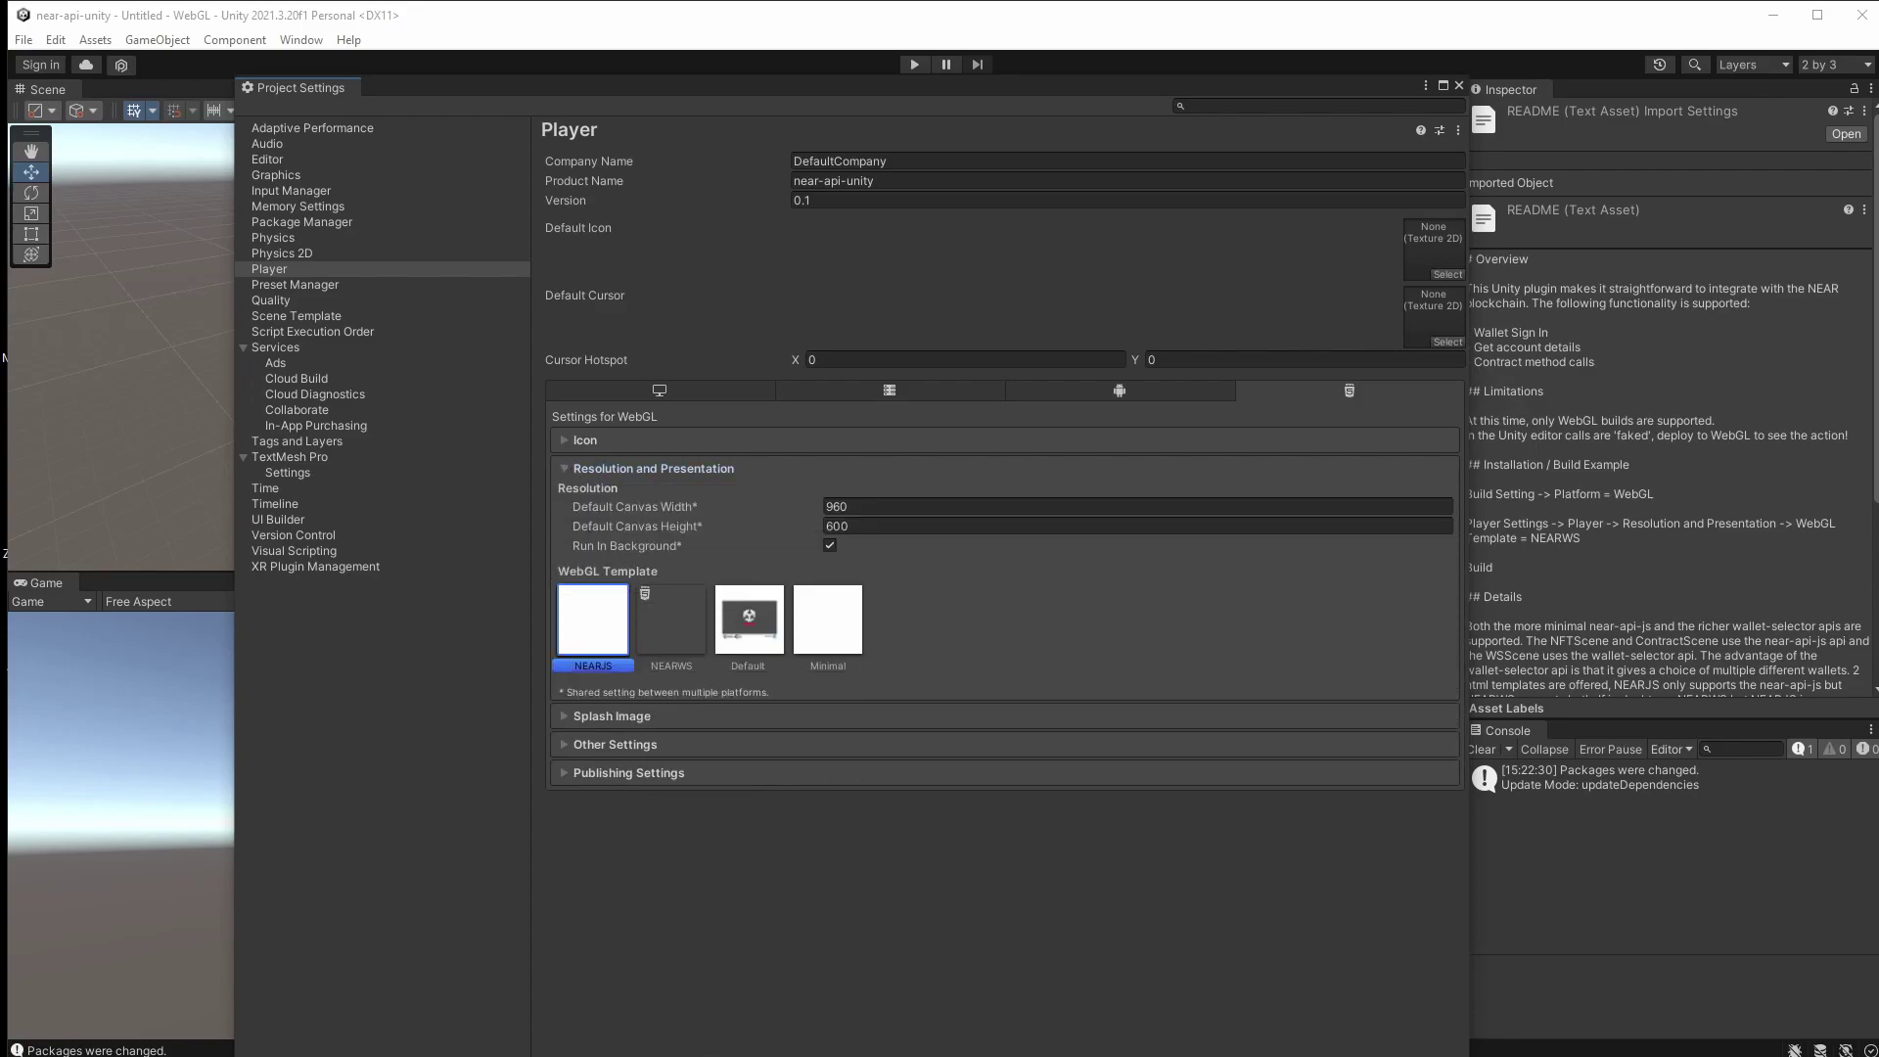
pyautogui.click(724, 618)
pyautogui.click(827, 624)
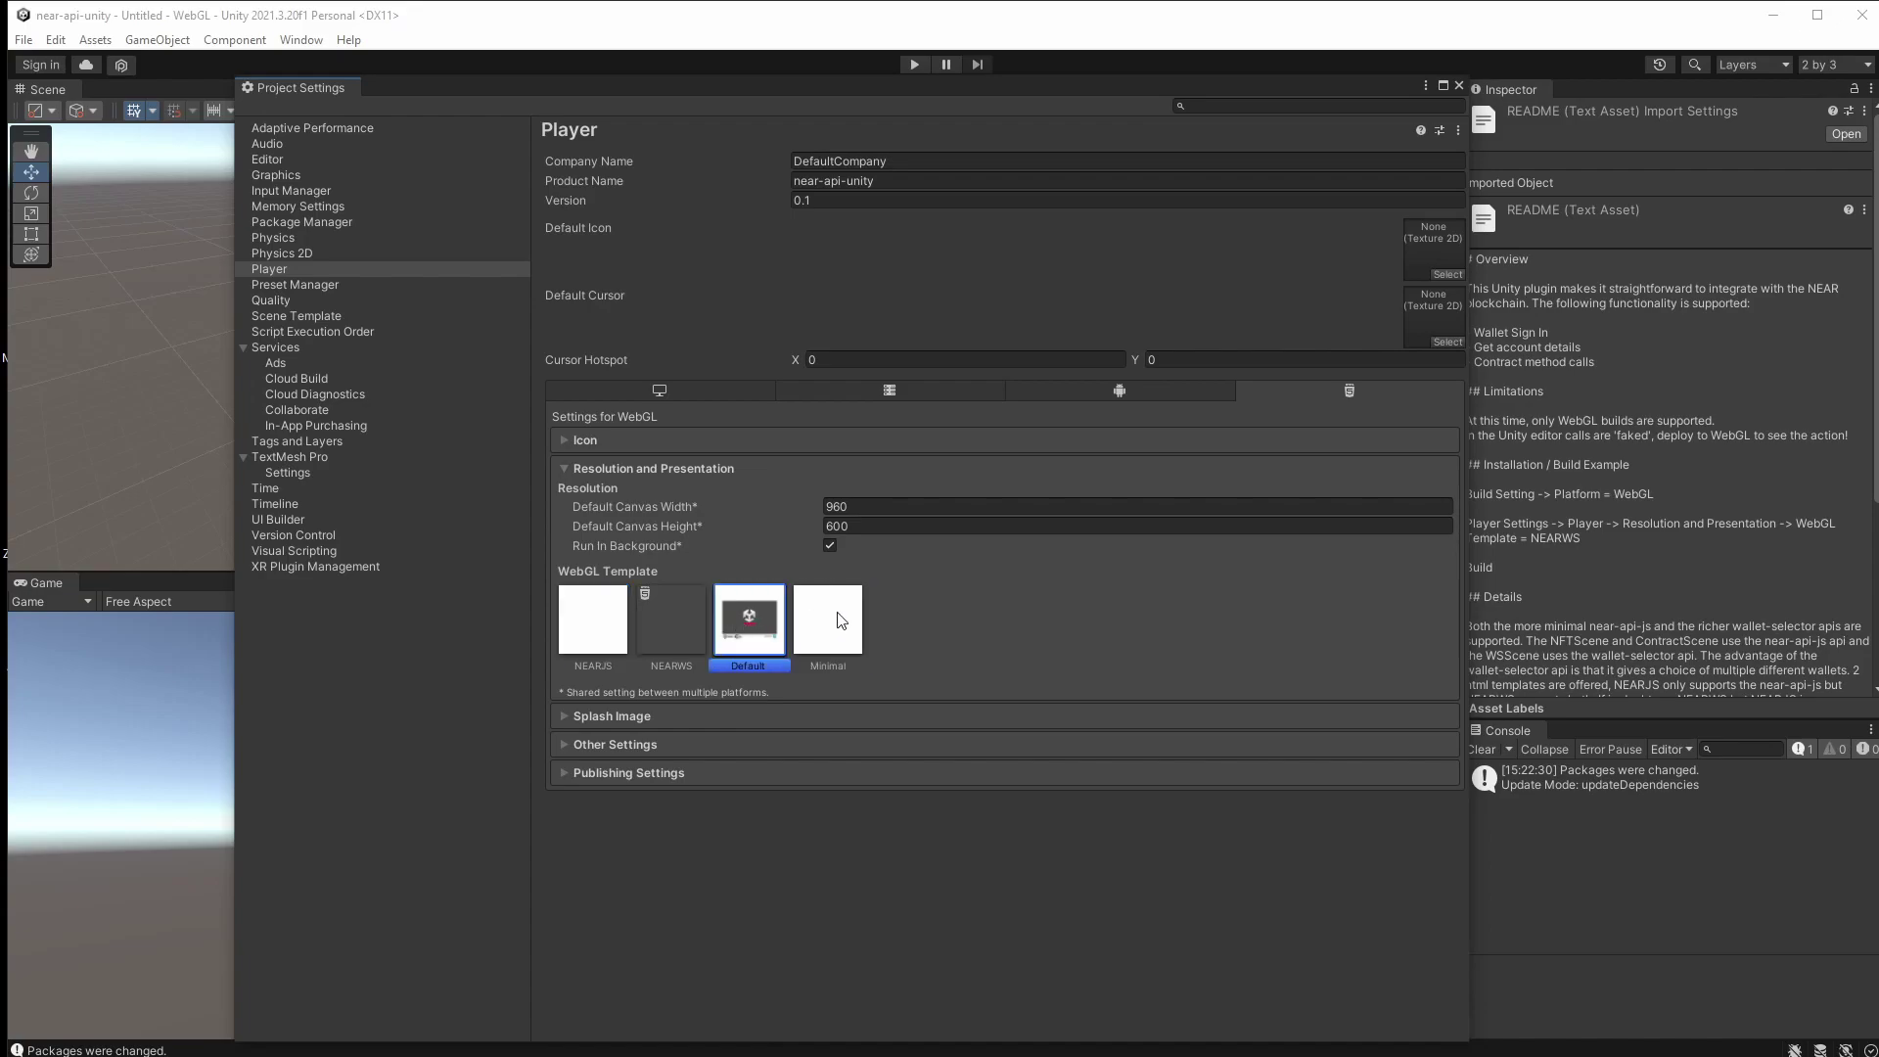
pyautogui.click(736, 617)
pyautogui.click(675, 627)
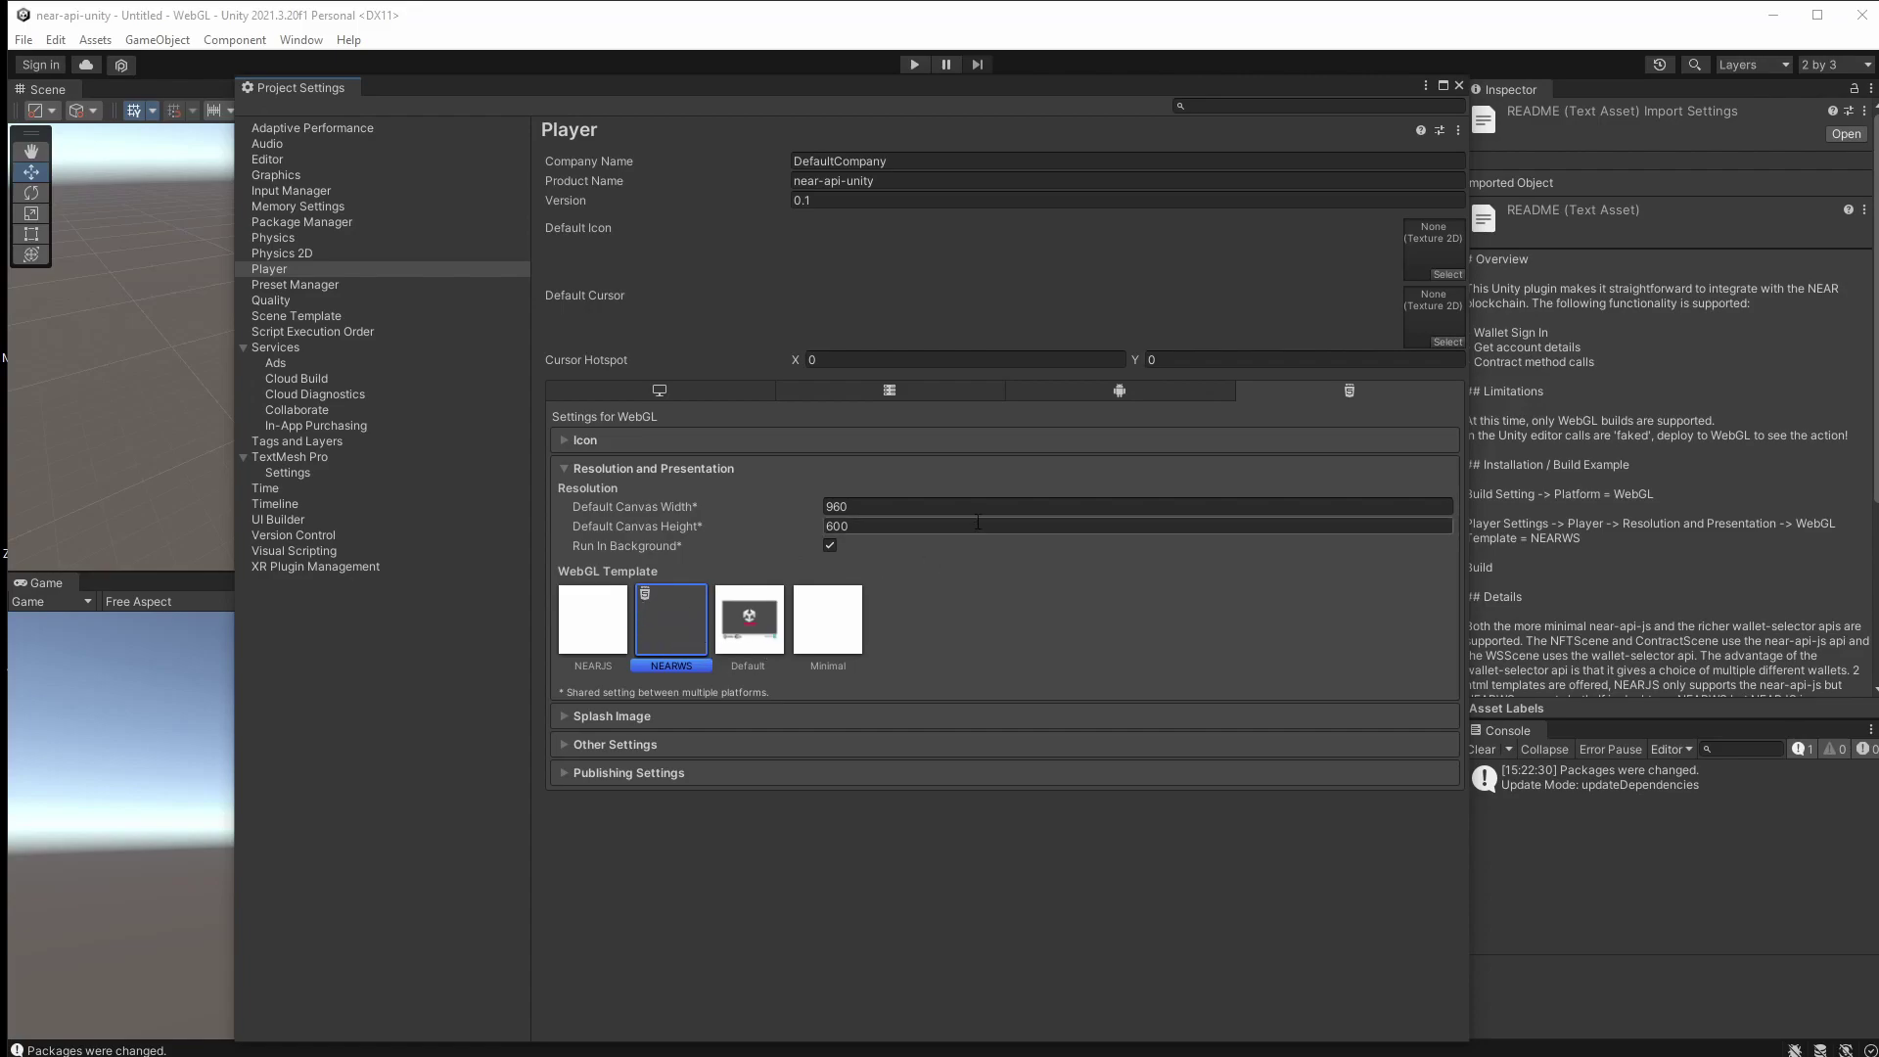
# Close Project Settings and open MenuScene from Assets > NEAR > Examples.
pyautogui.click(1459, 85)
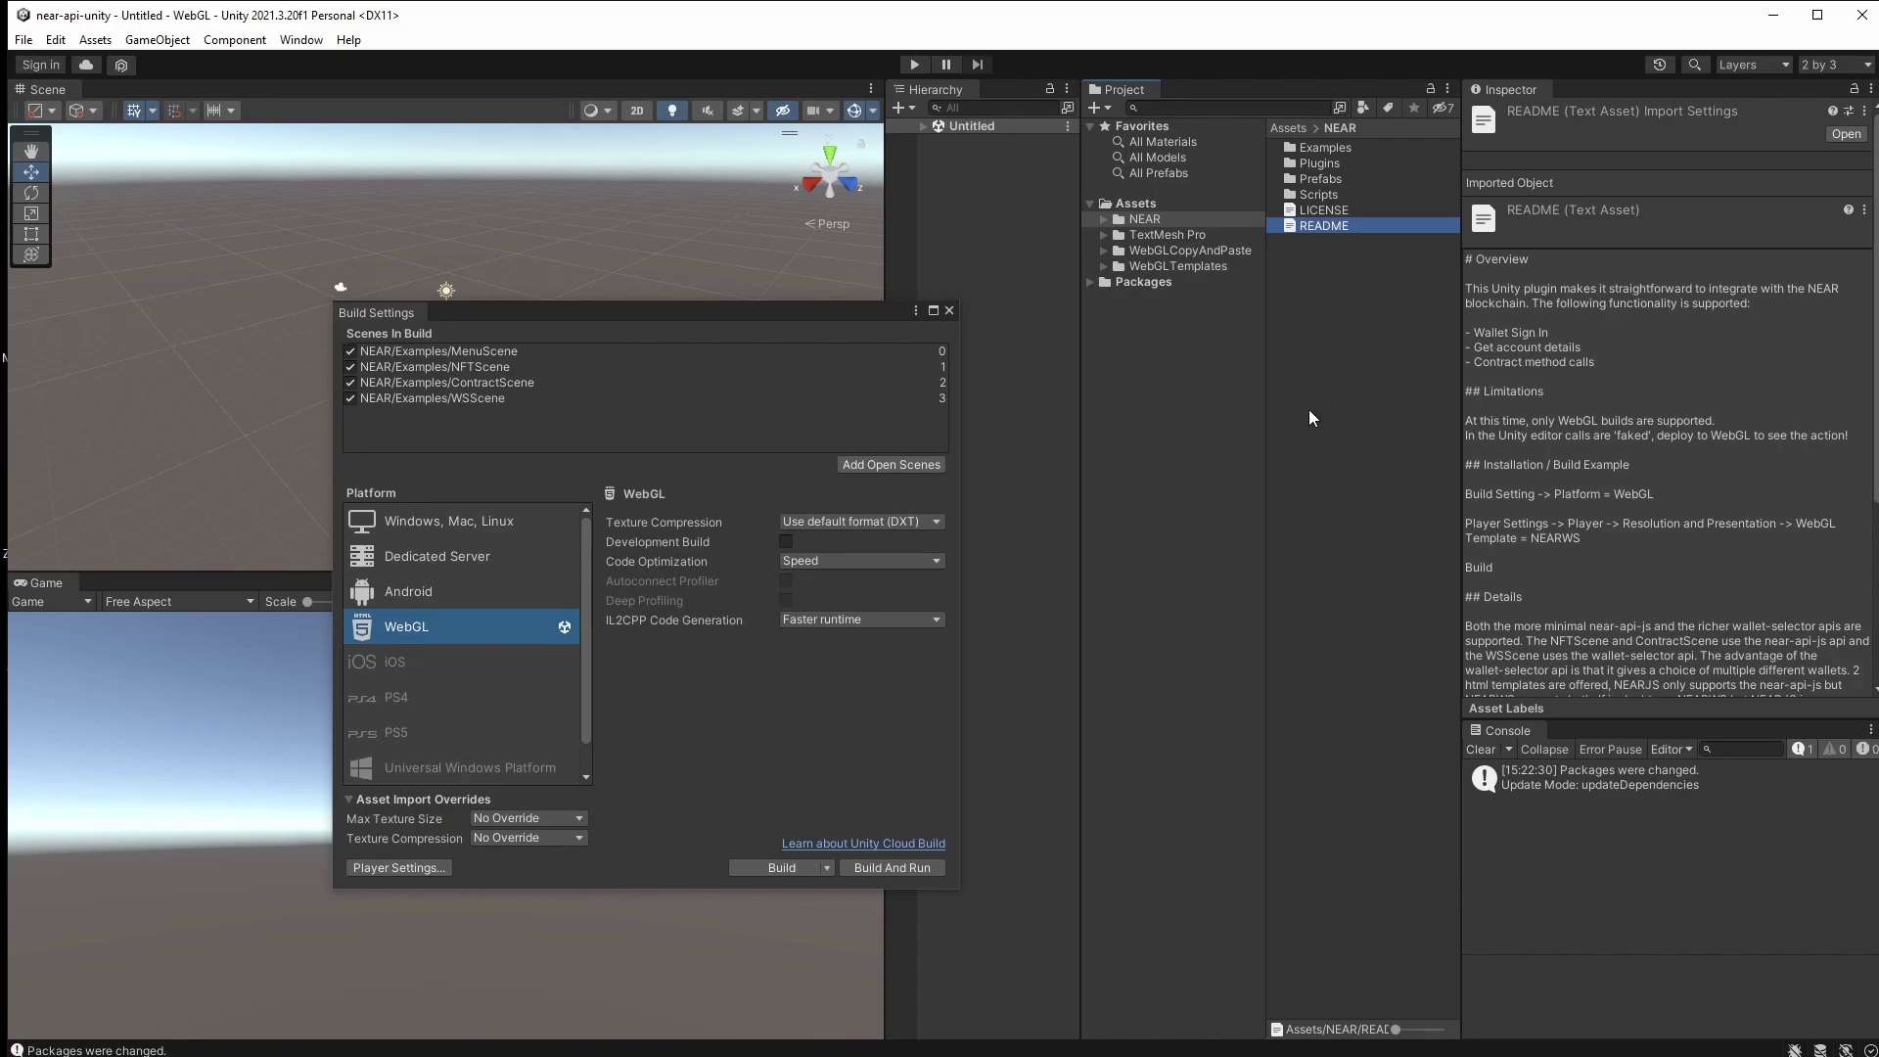
pyautogui.click(1101, 220)
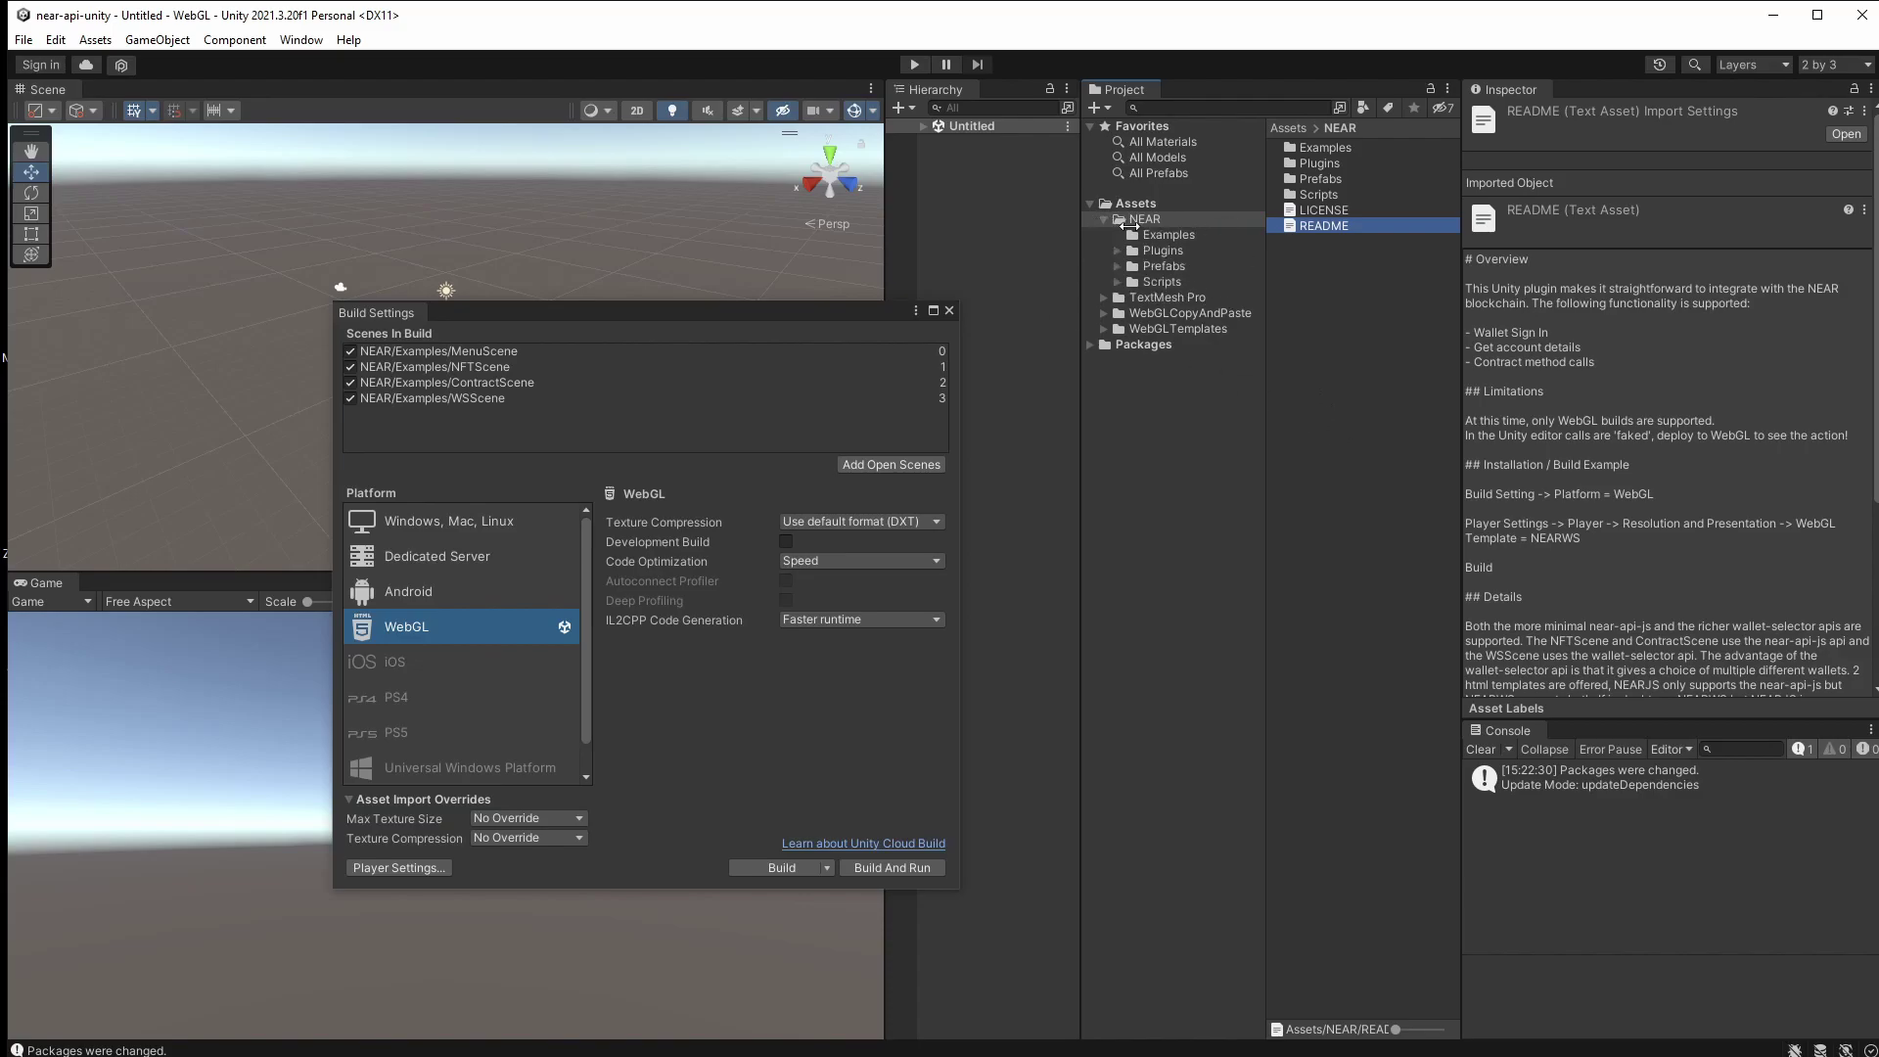
pyautogui.click(1170, 235)
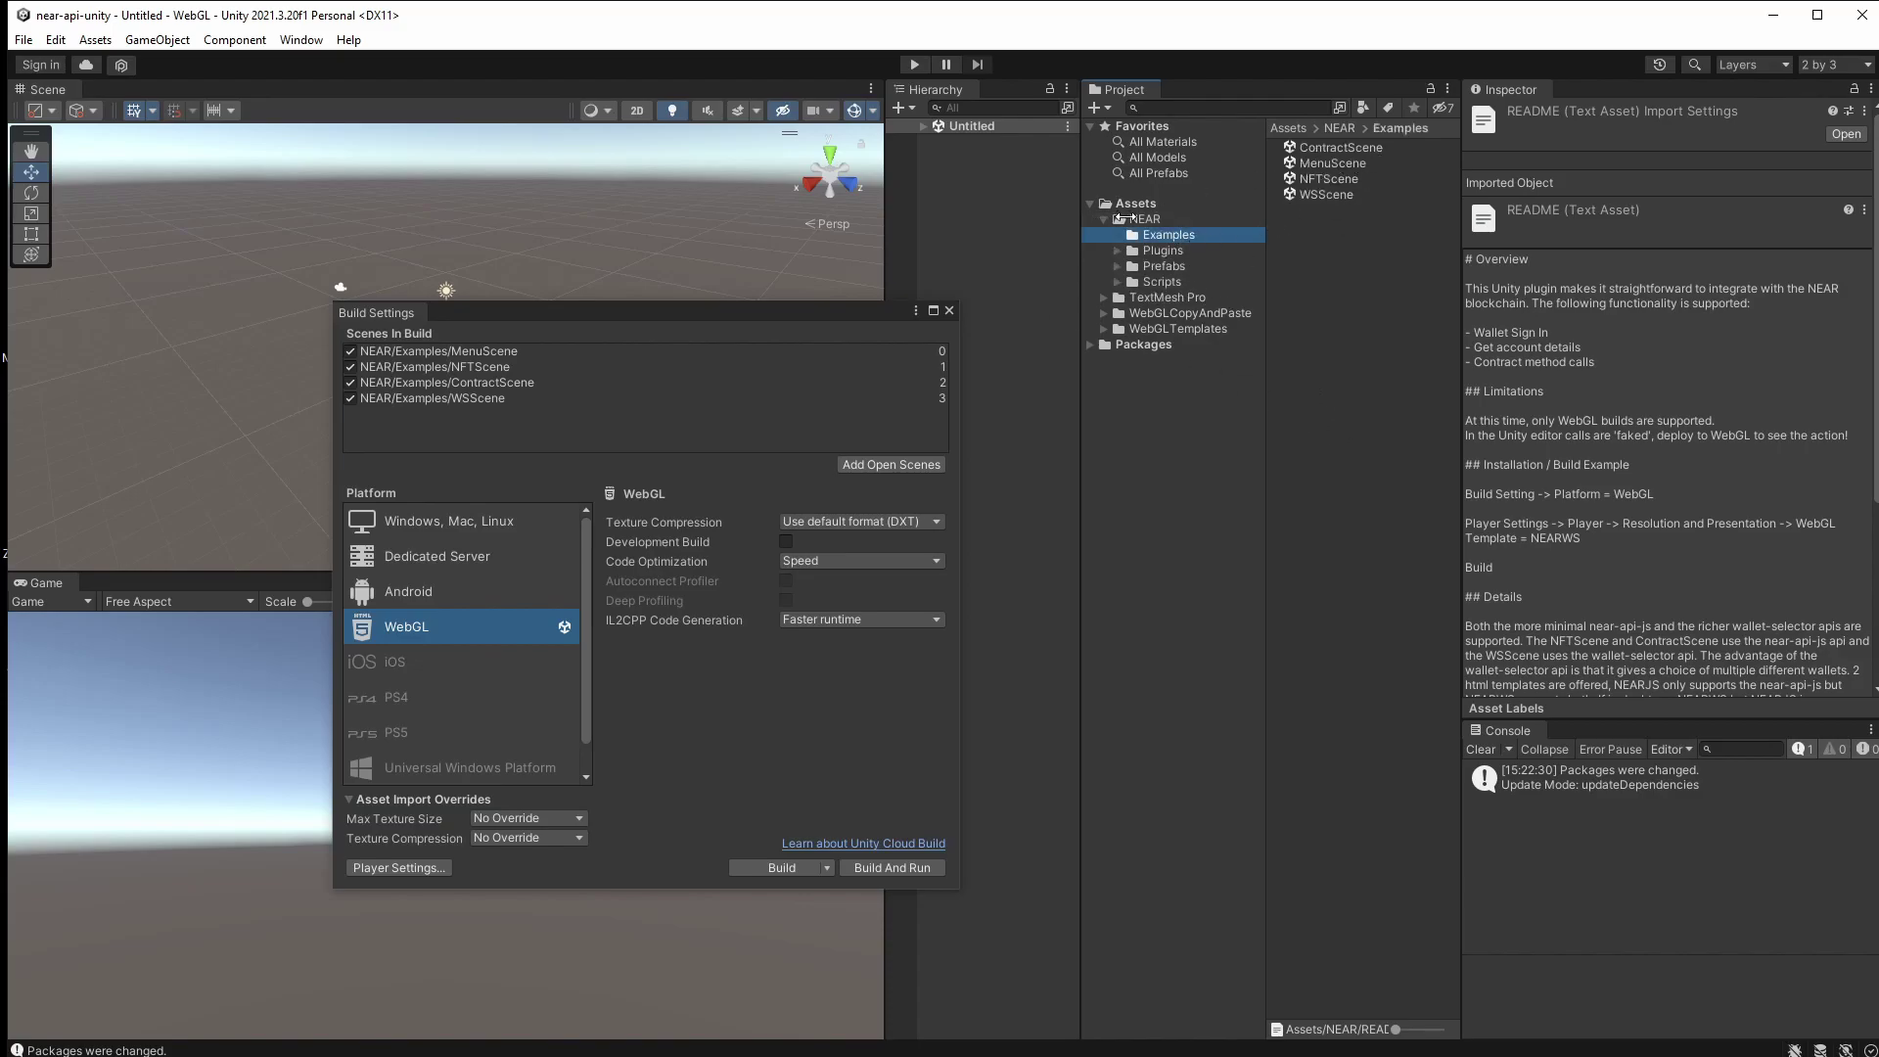
pyautogui.moveTo(837, 315); pyautogui.dragTo(1468, 447)
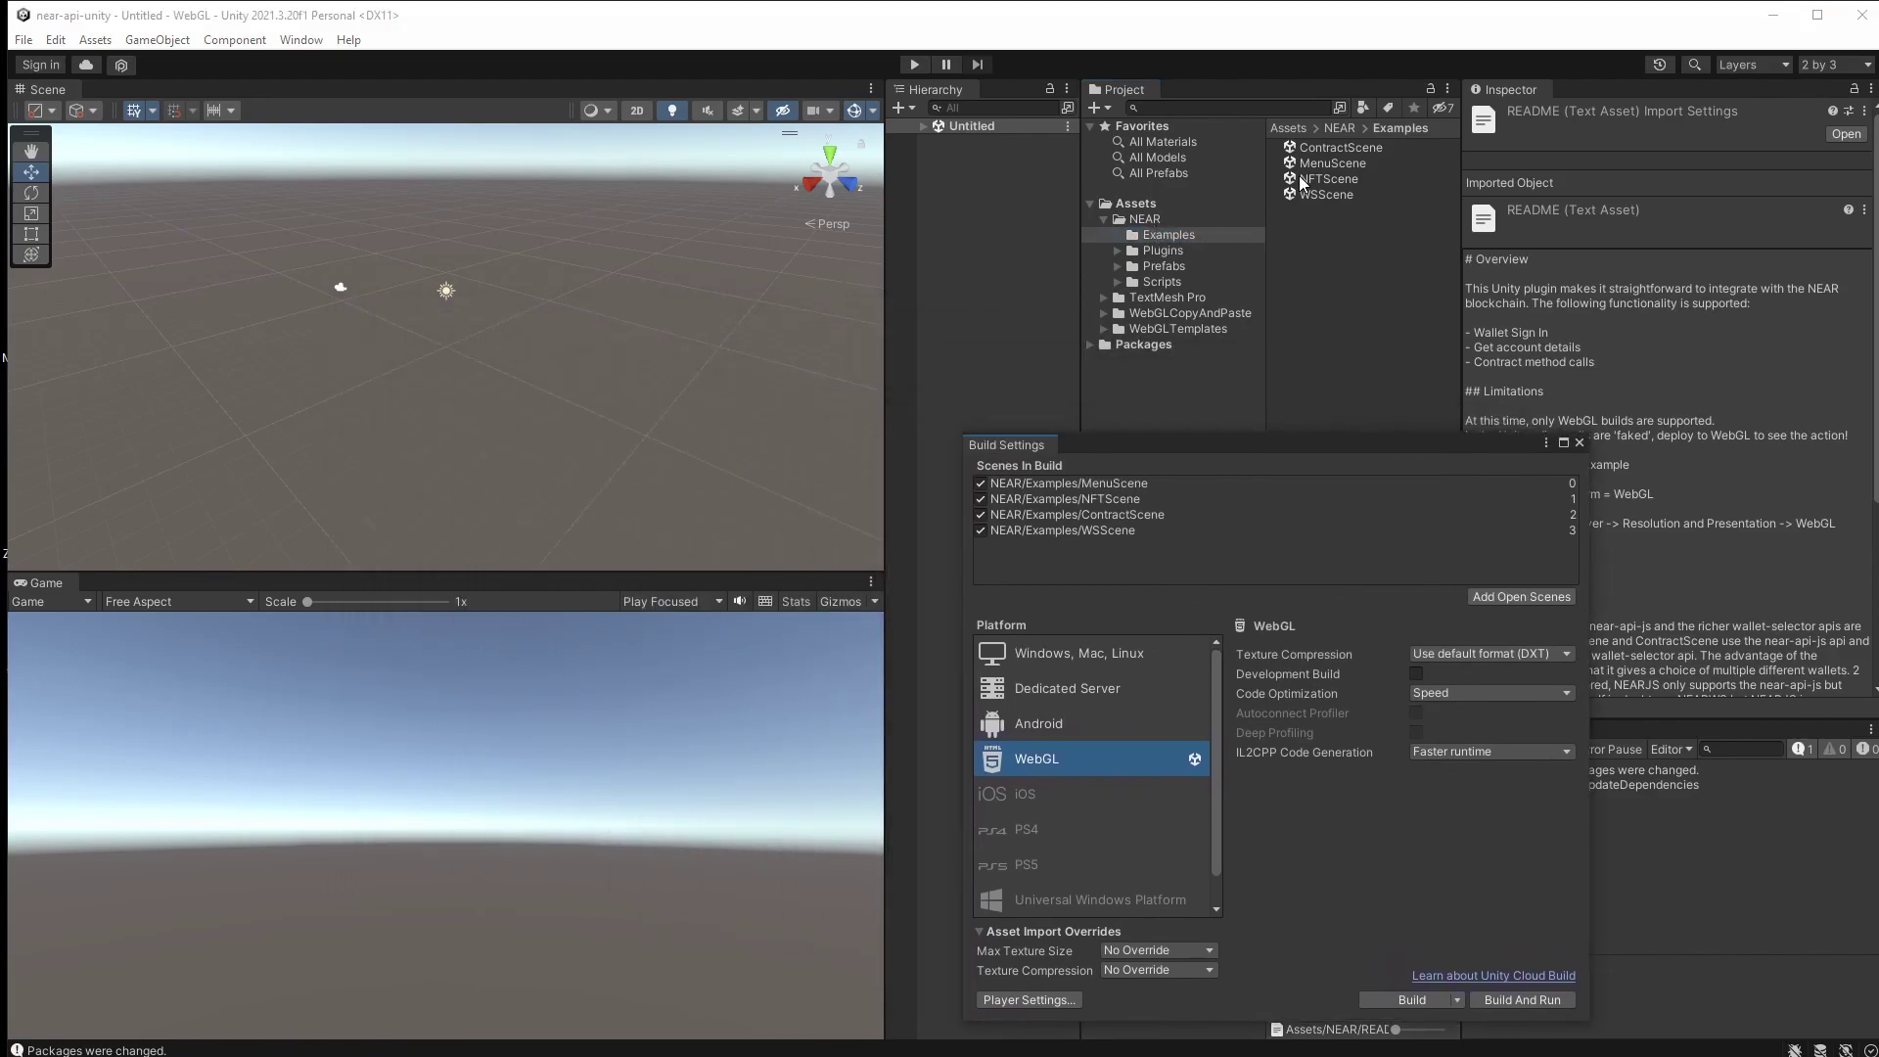
pyautogui.doubleClick(1324, 163)
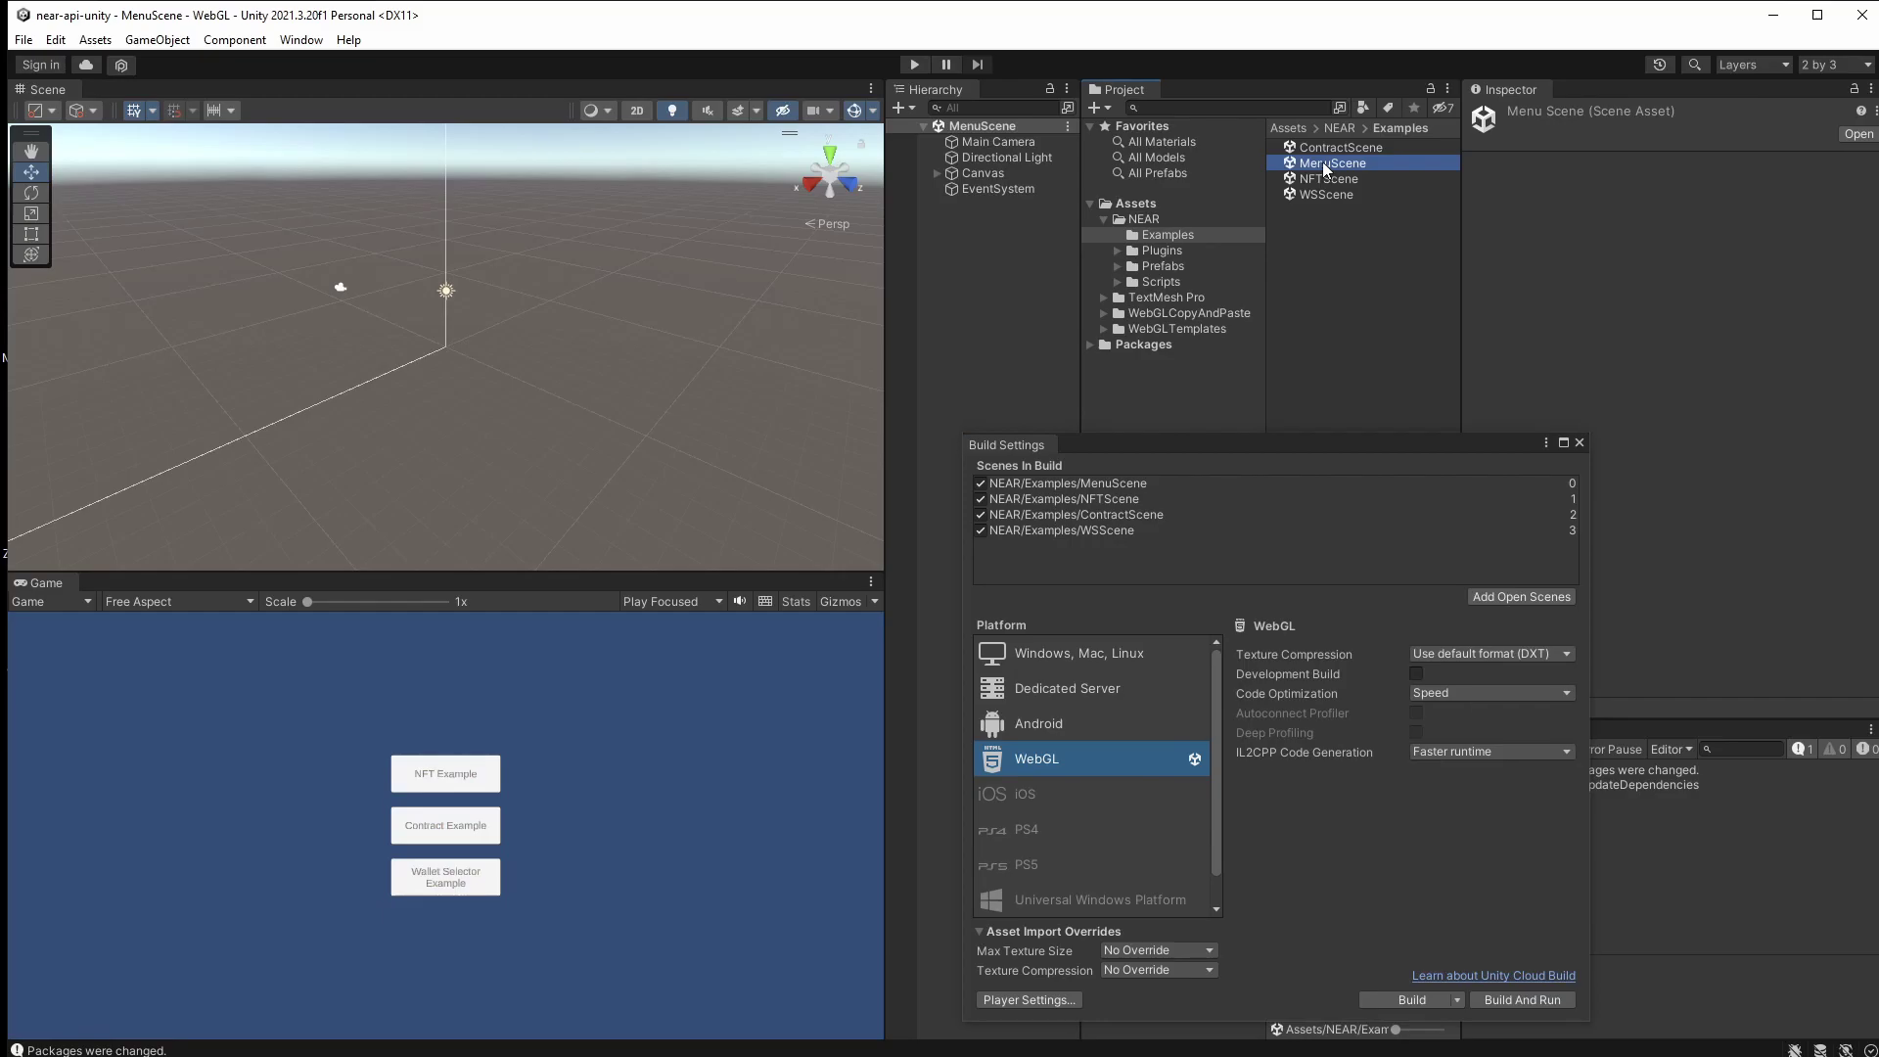
# Play MenuScene, open the NFT Example and sign in to the wallet, then go back.
pyautogui.click(918, 66)
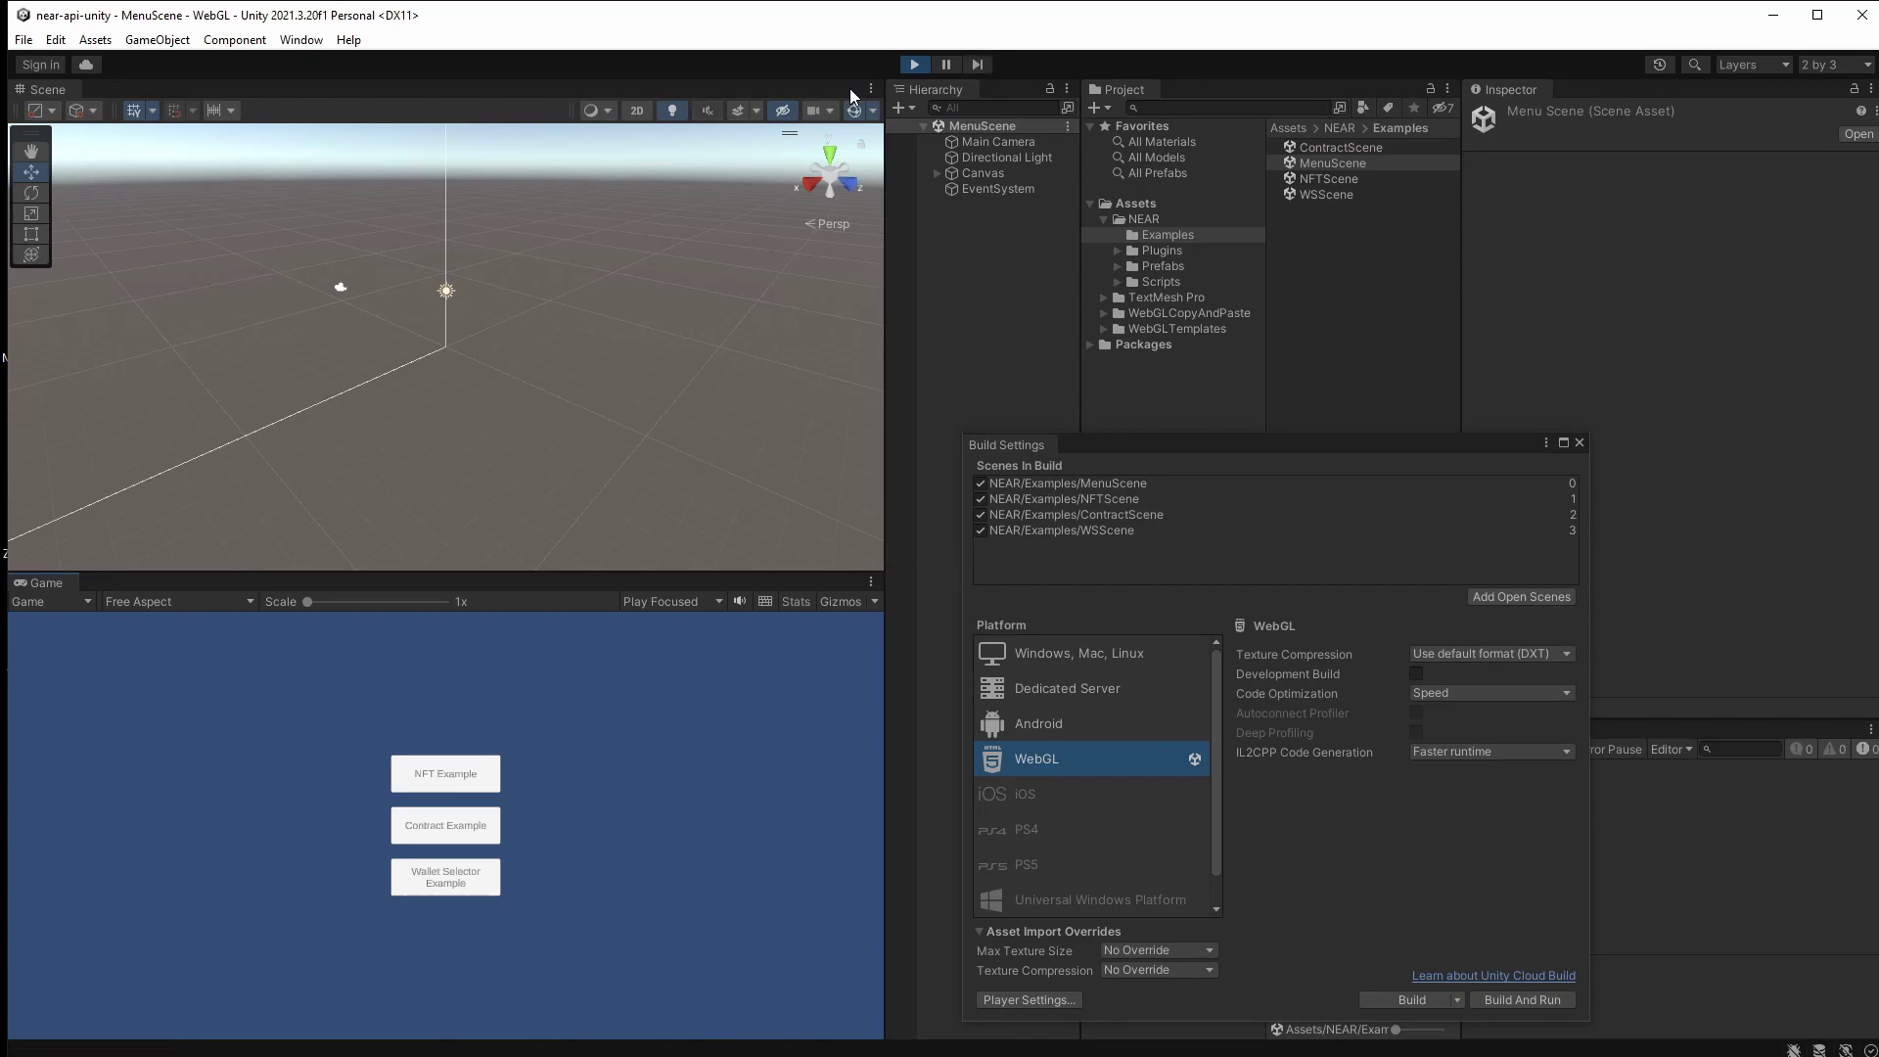
pyautogui.click(450, 768)
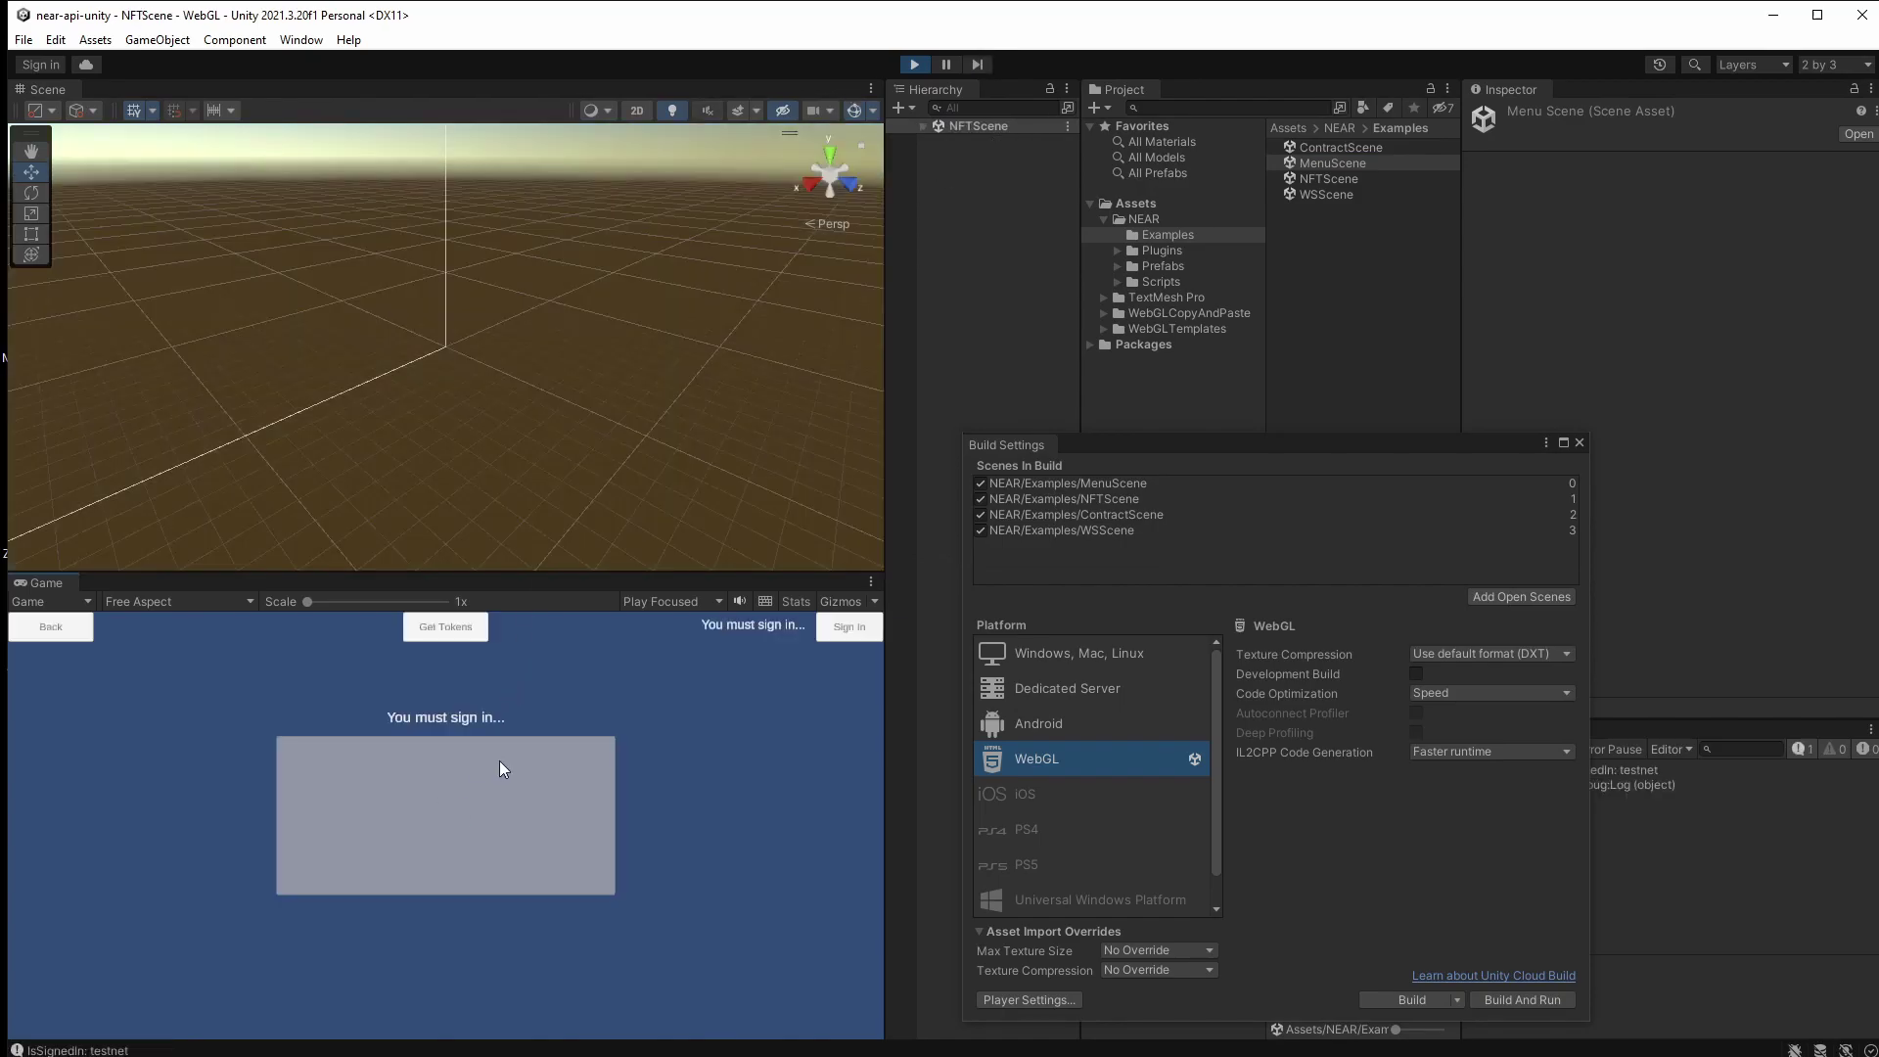
pyautogui.click(850, 627)
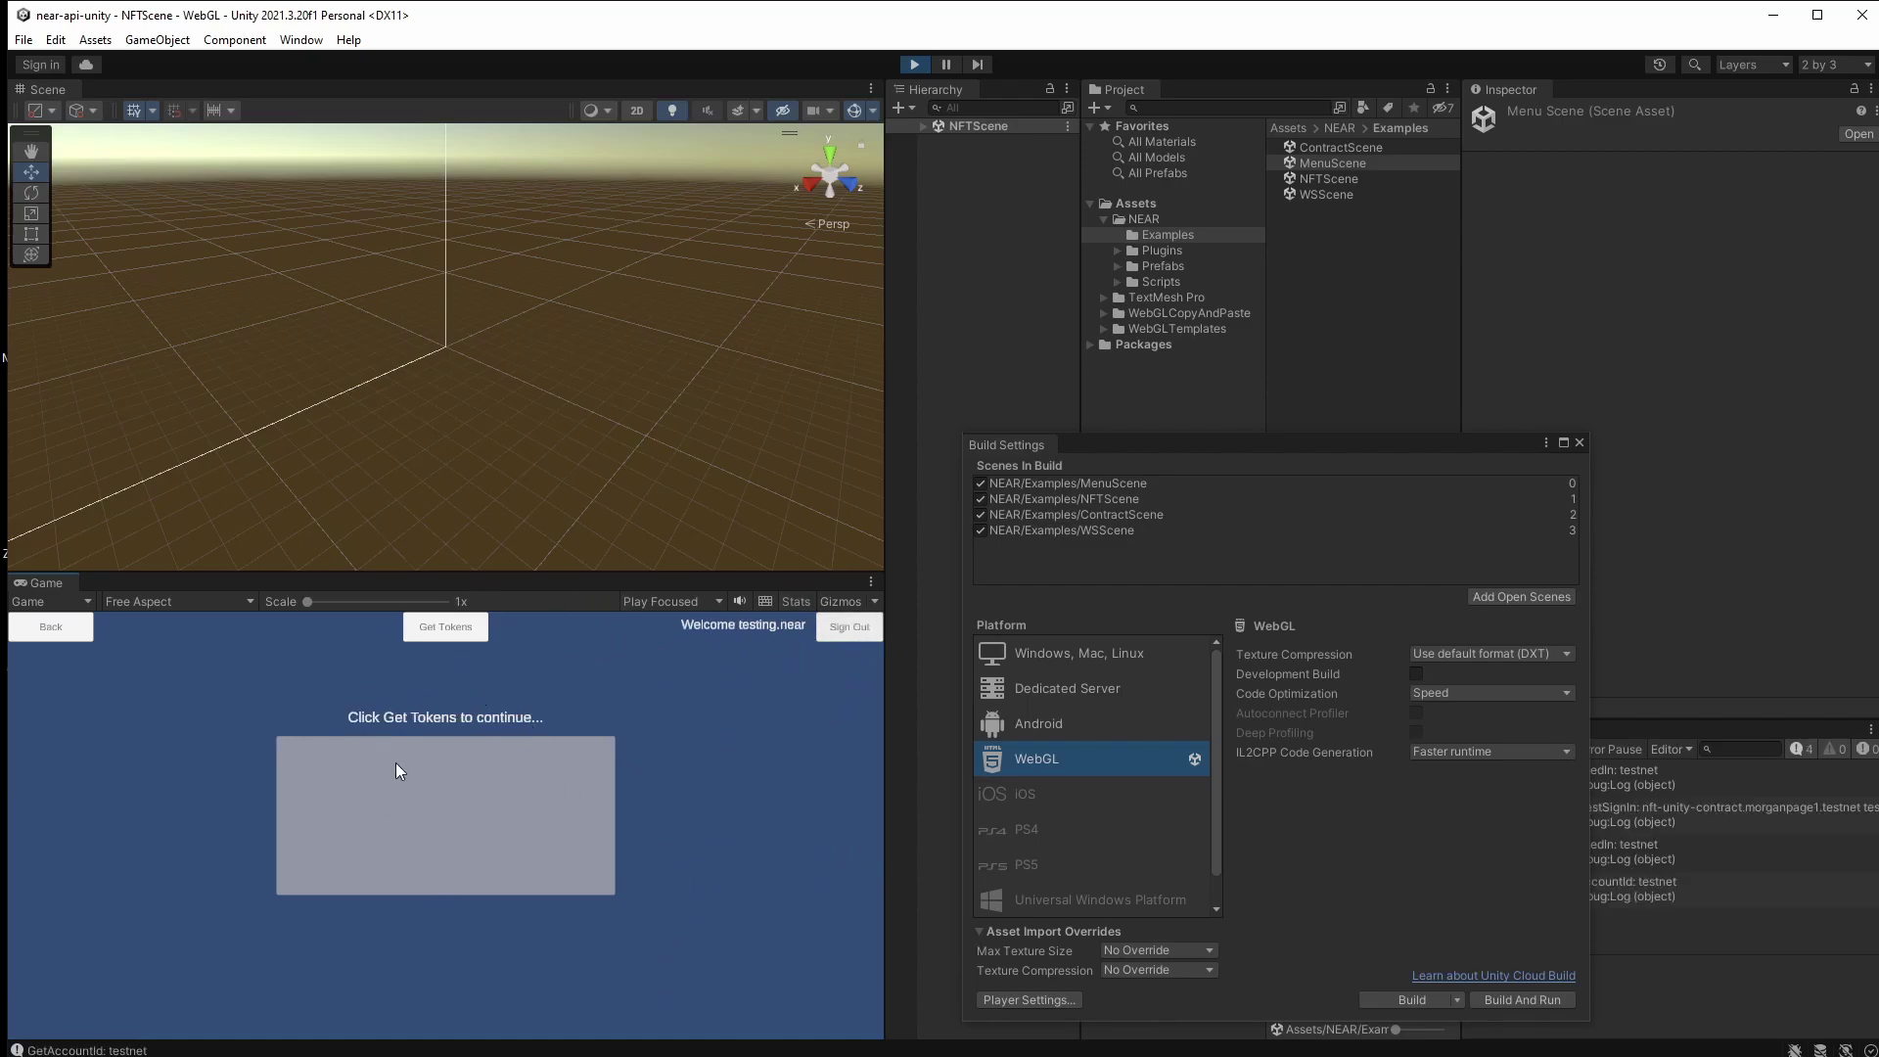
pyautogui.click(75, 630)
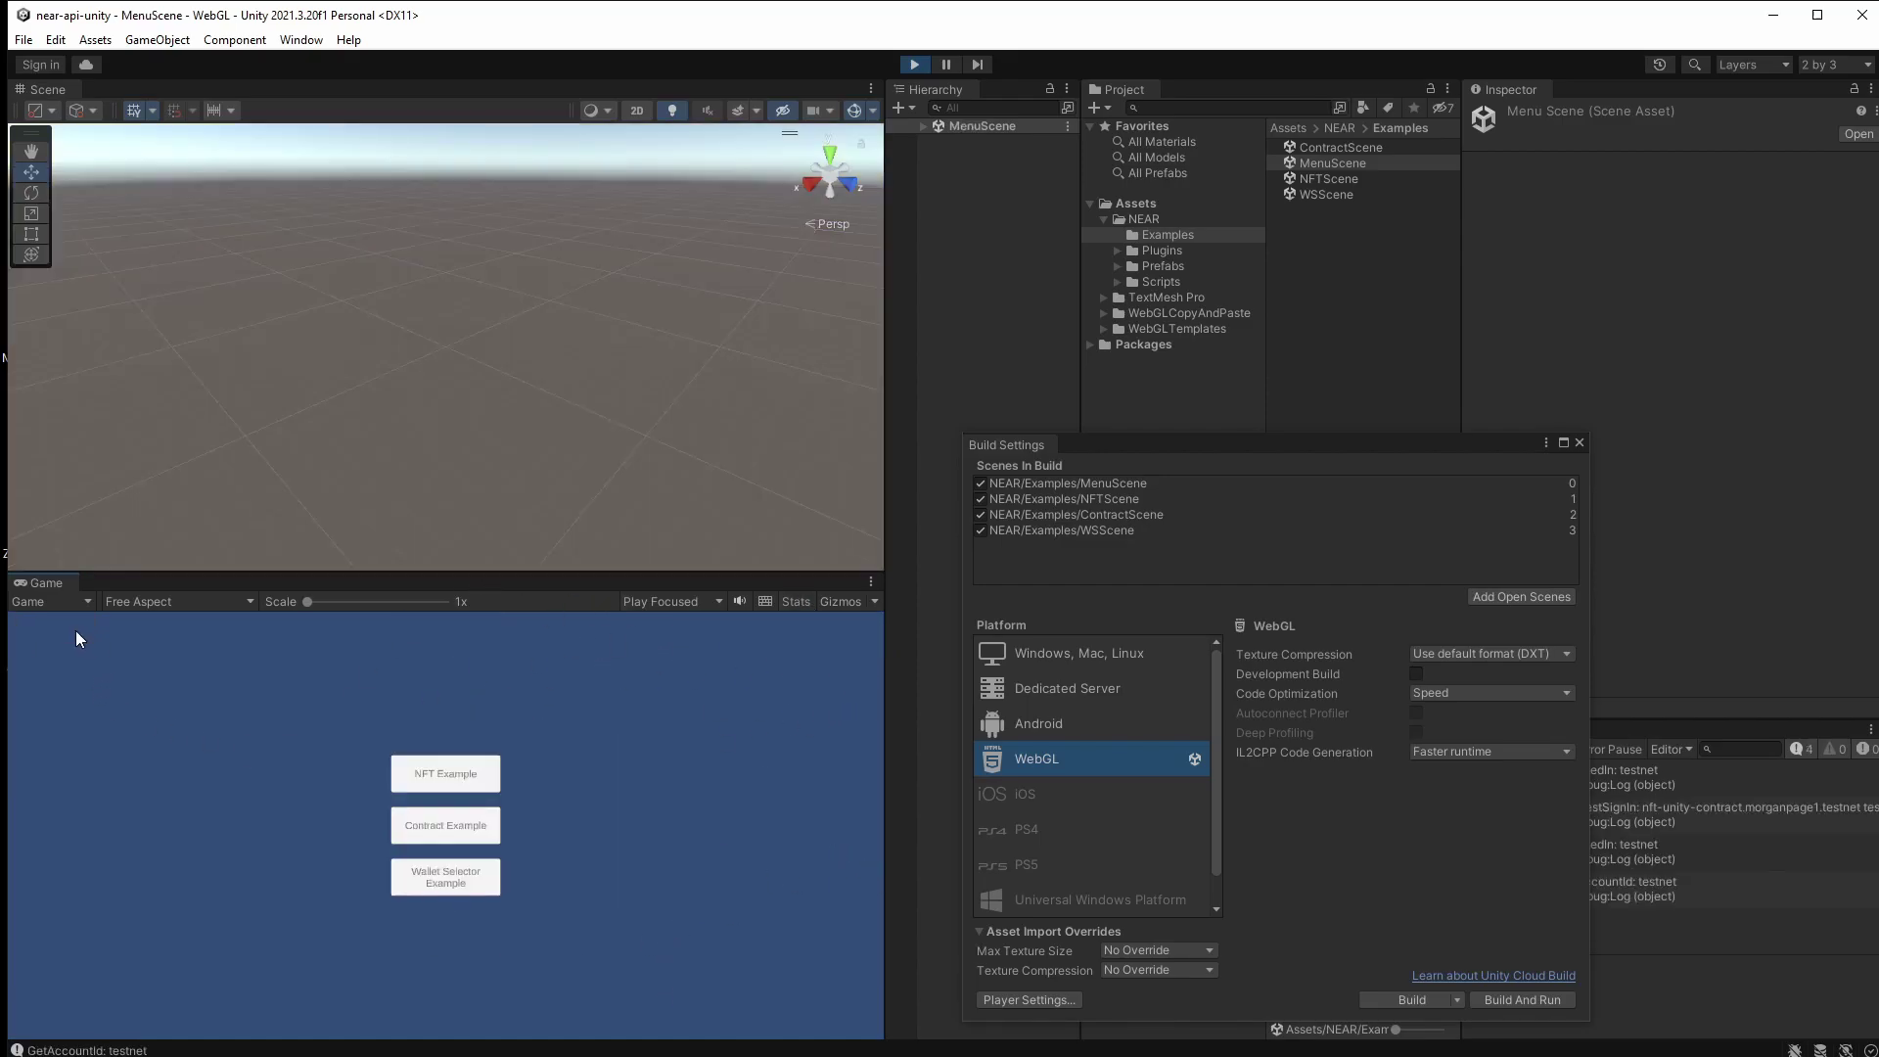
# Visit the Contract and Wallet Selector examples, return to the menu, and stop play mode.
pyautogui.click(462, 830)
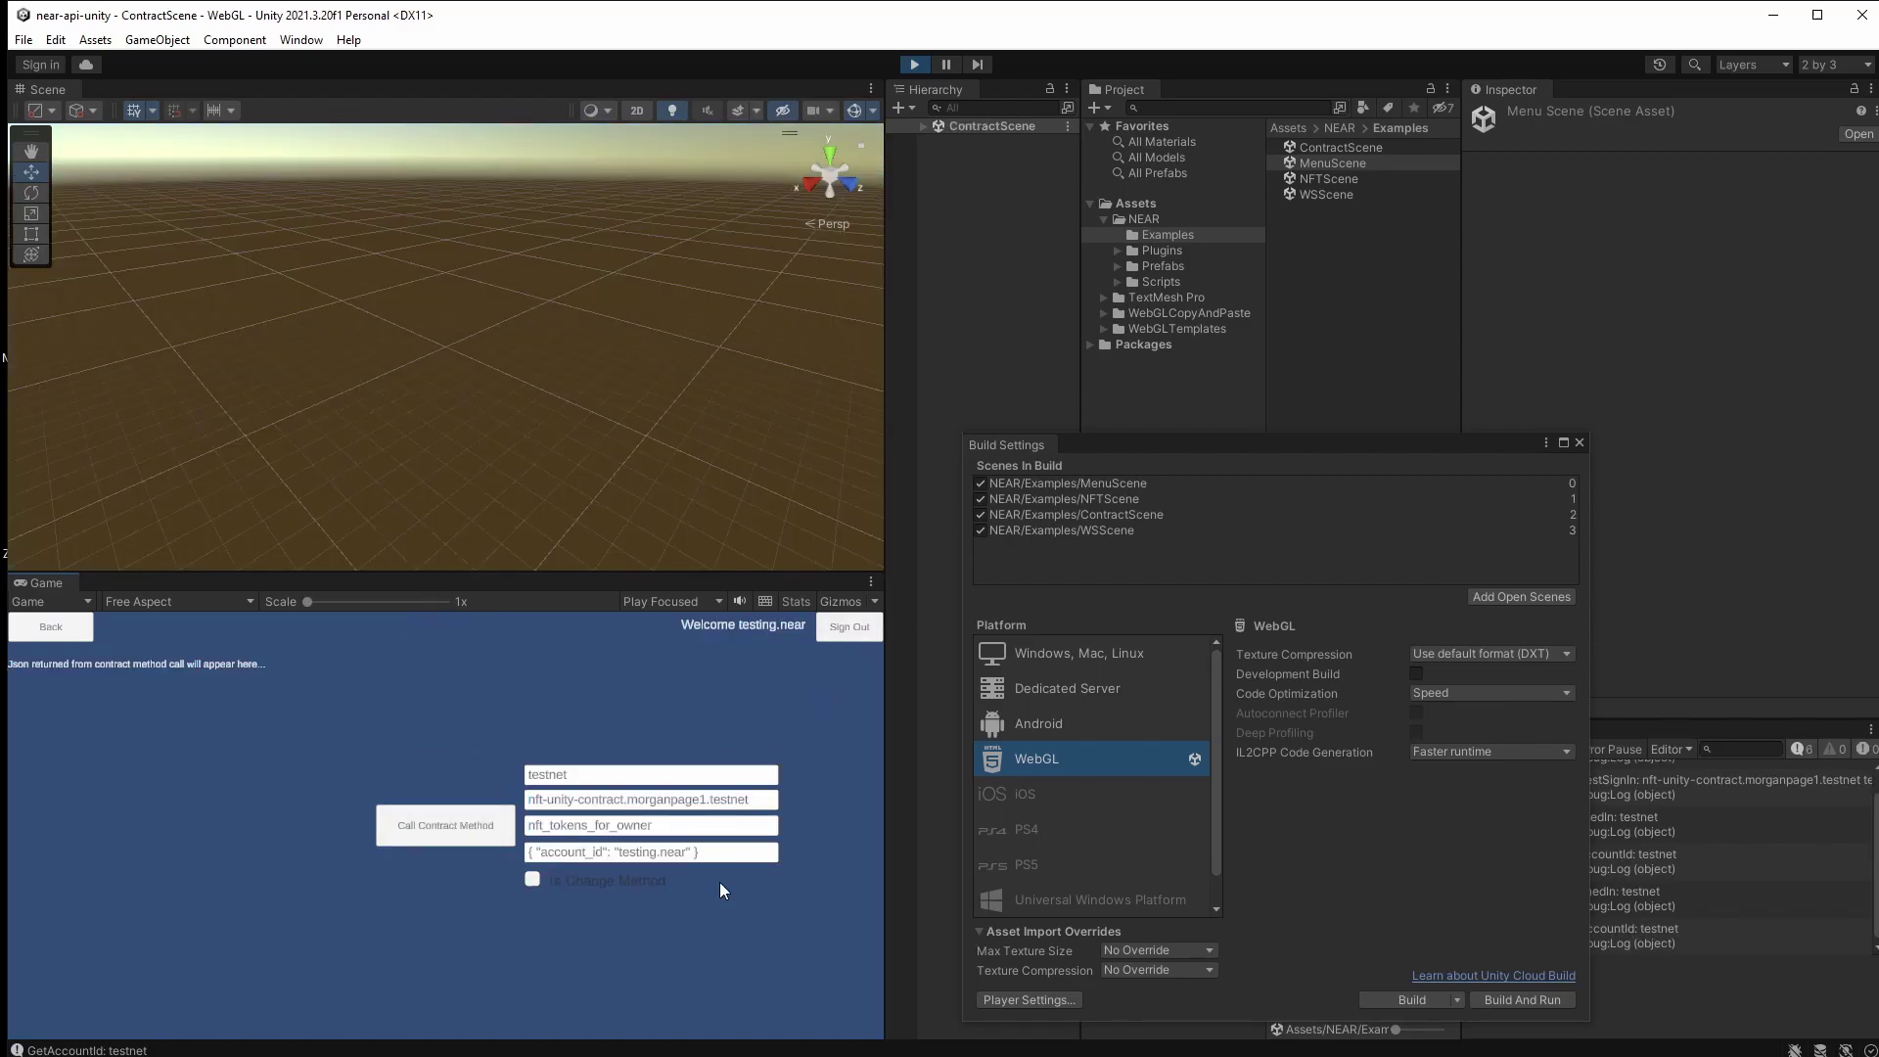
pyautogui.click(50, 630)
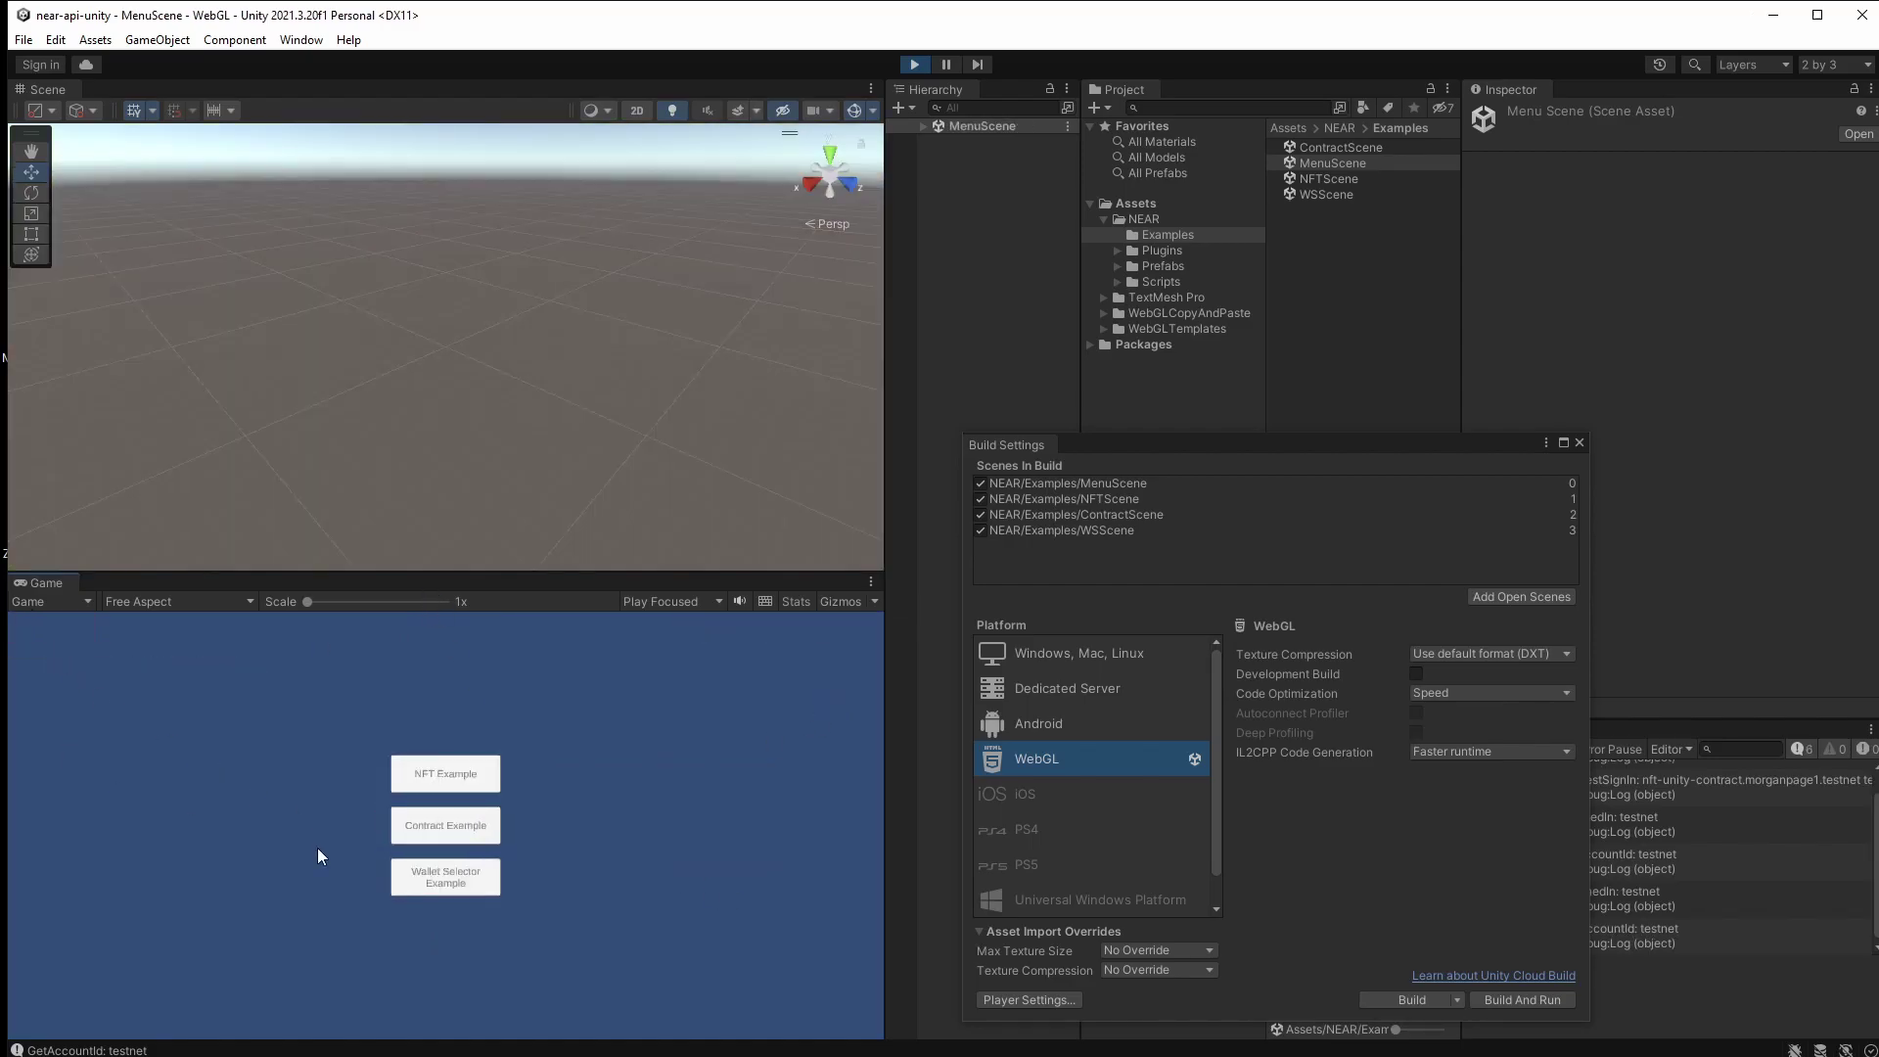
pyautogui.click(426, 877)
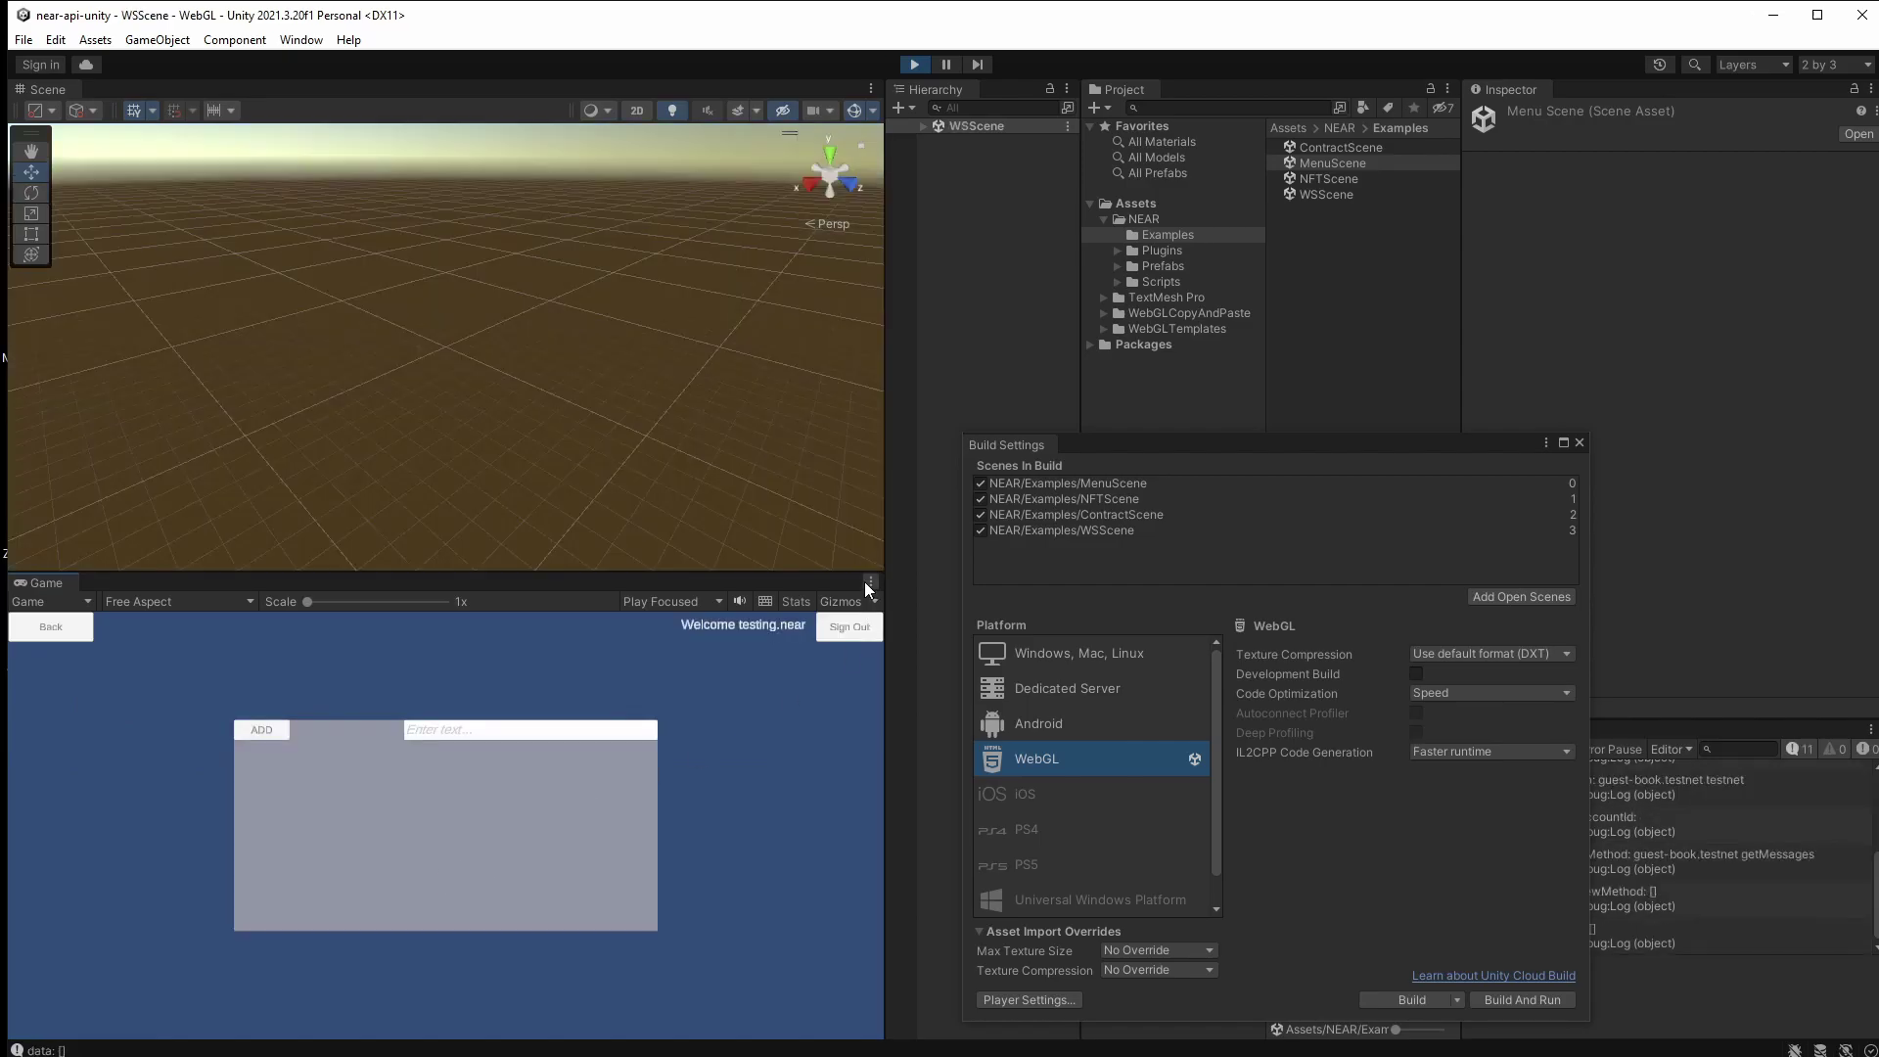
pyautogui.click(29, 630)
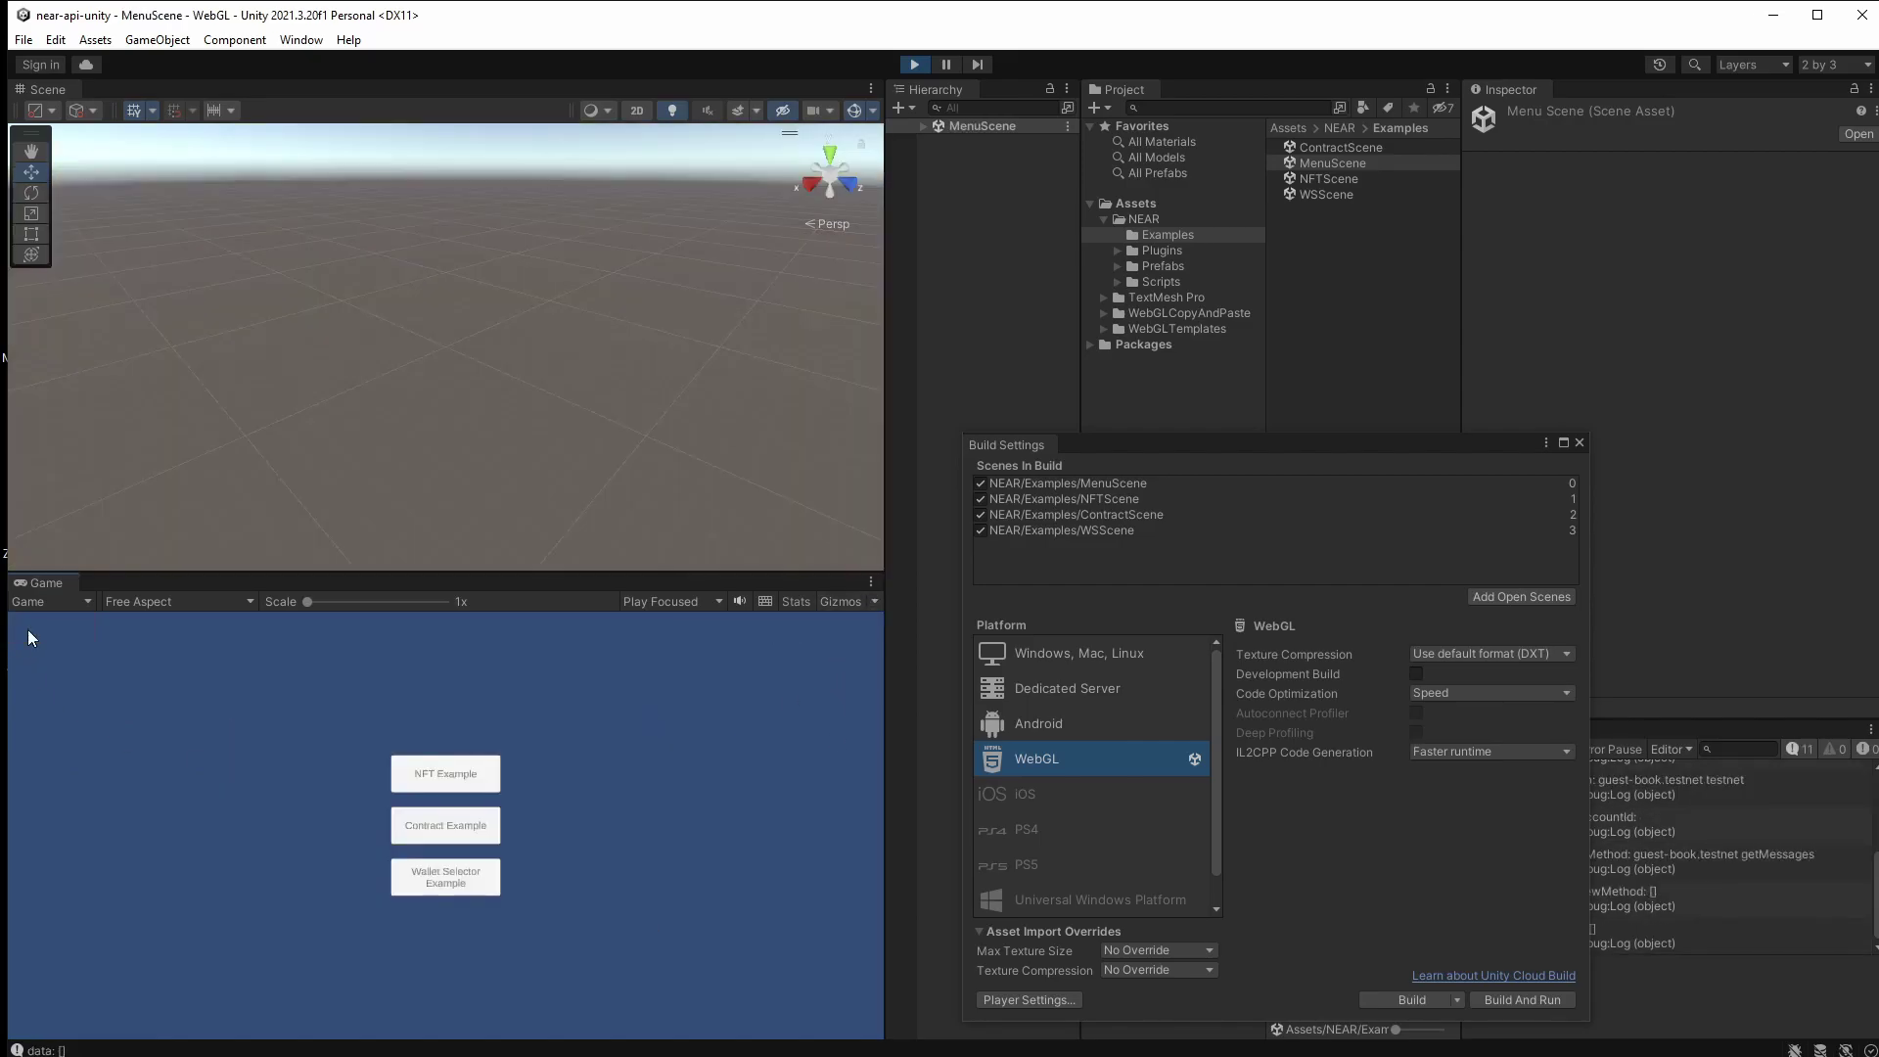
pyautogui.click(914, 63)
# Build and Run for WebGL into a newly created BUILD folder inside UNITYAPI.
pyautogui.moveTo(1282, 444); pyautogui.dragTo(1102, 242)
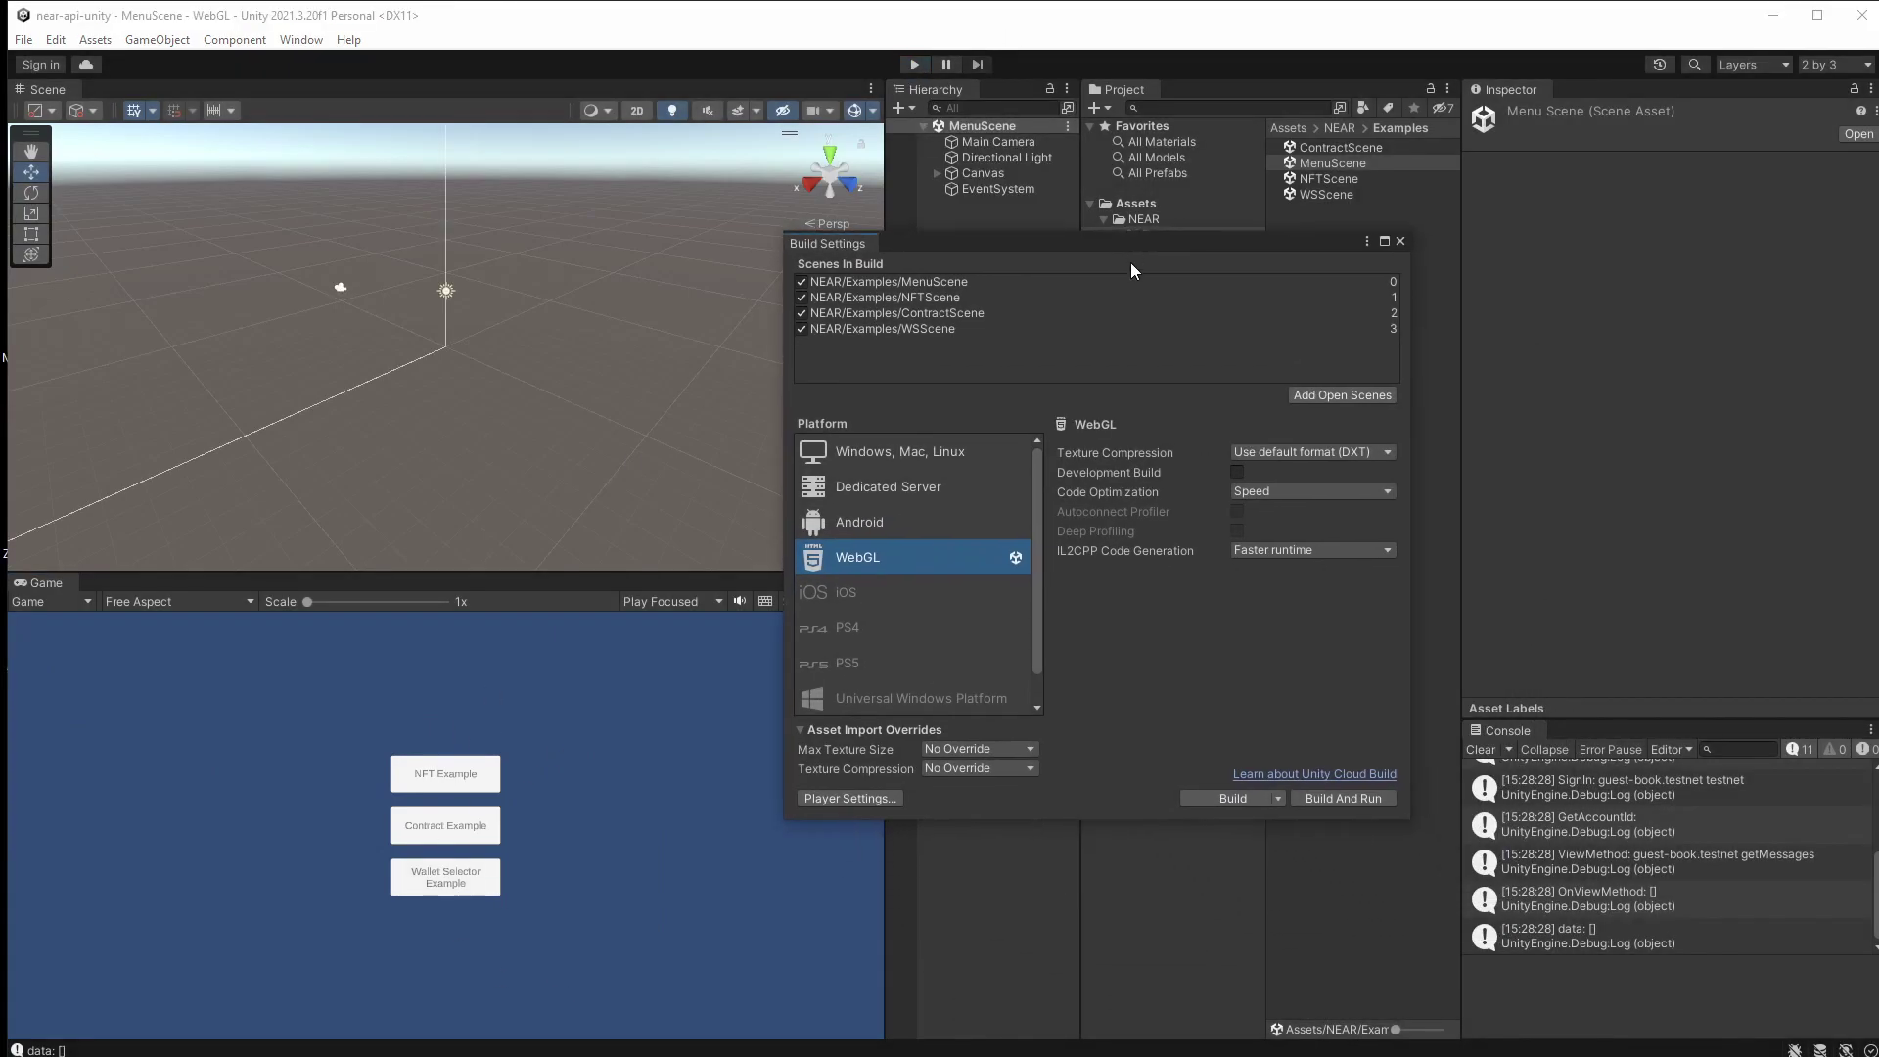
pyautogui.click(1370, 799)
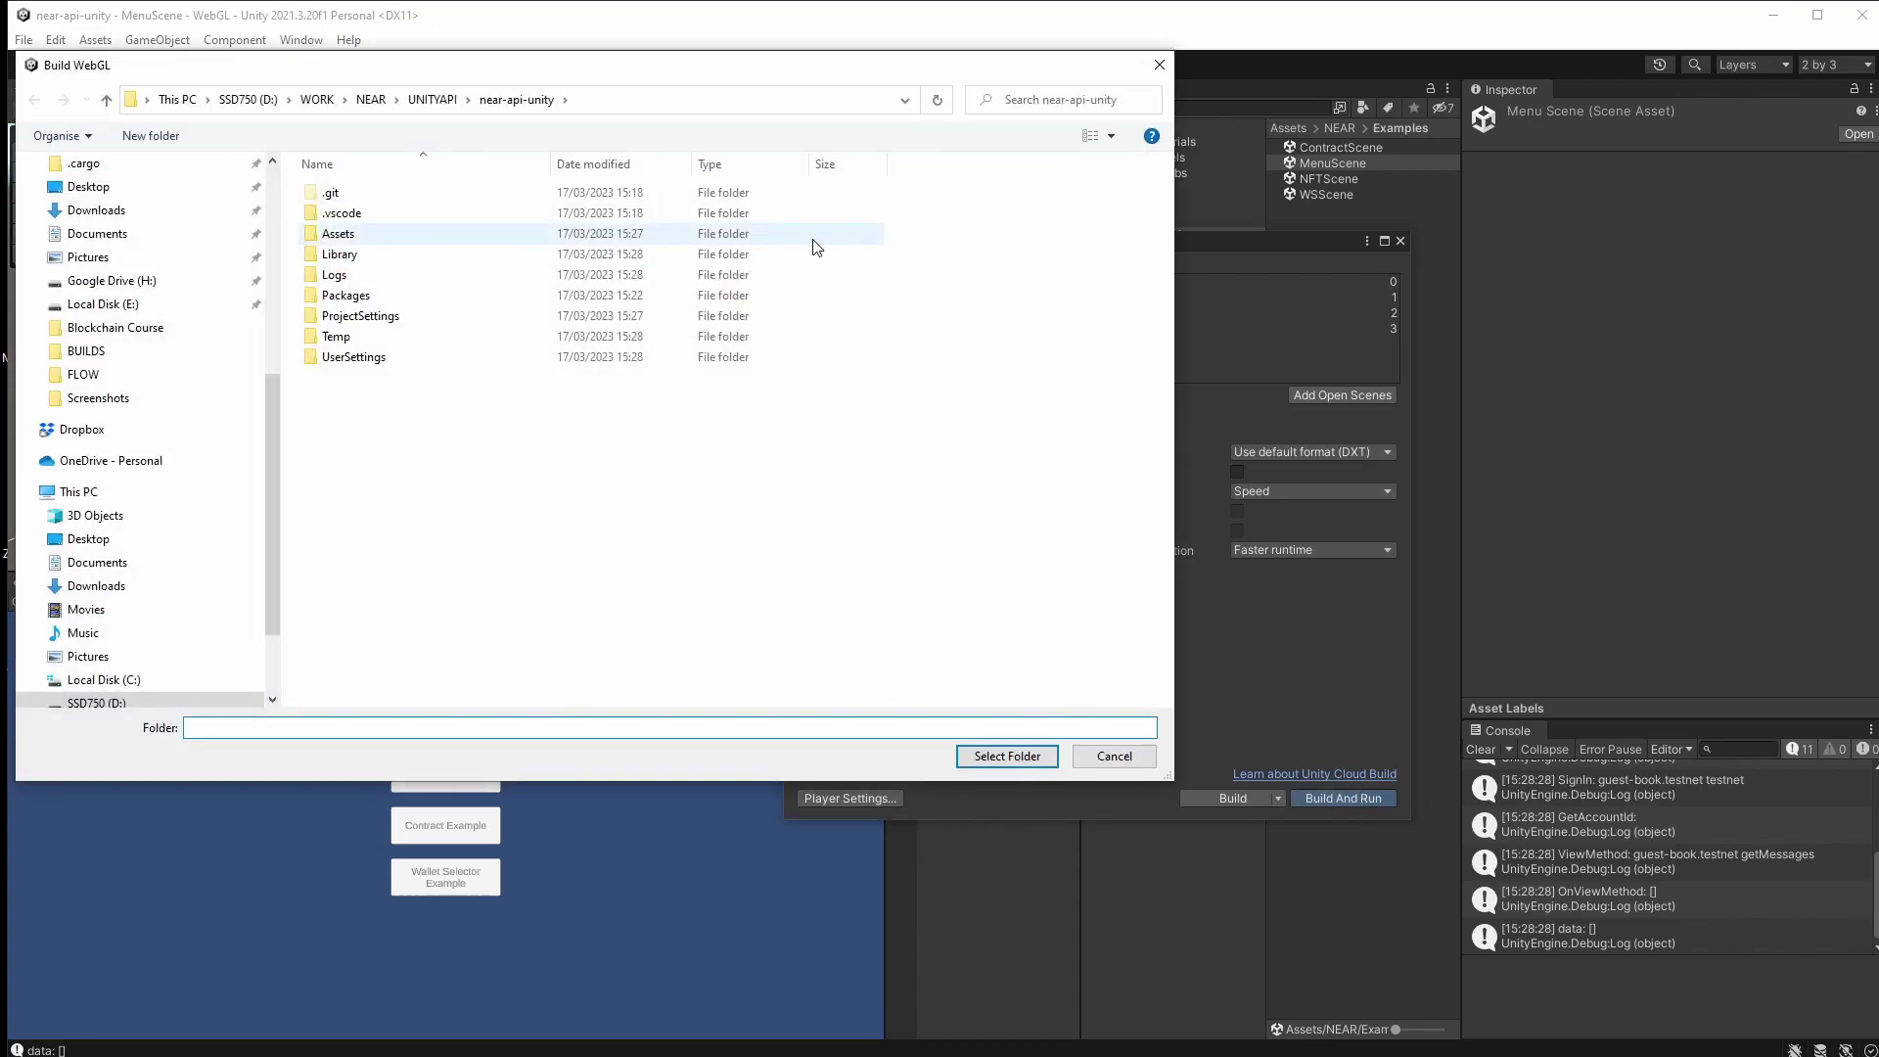
pyautogui.click(440, 102)
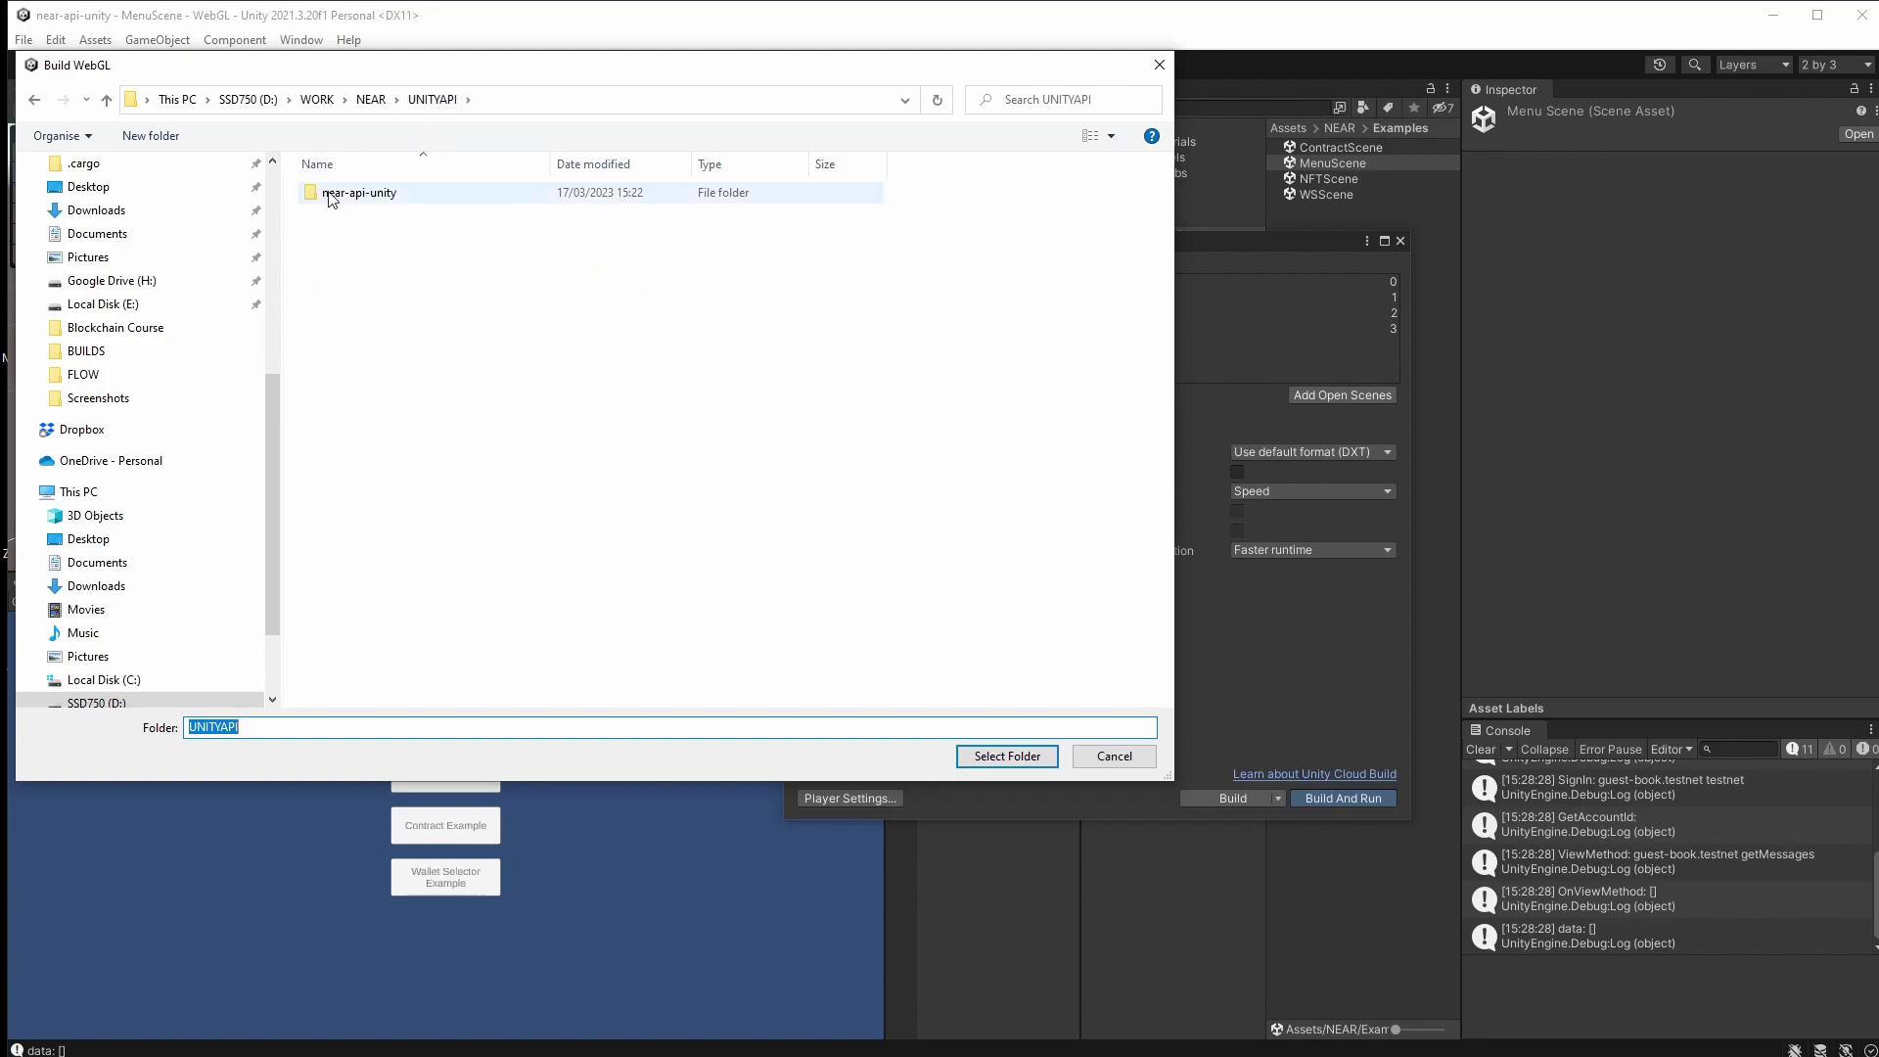
pyautogui.click(151, 136)
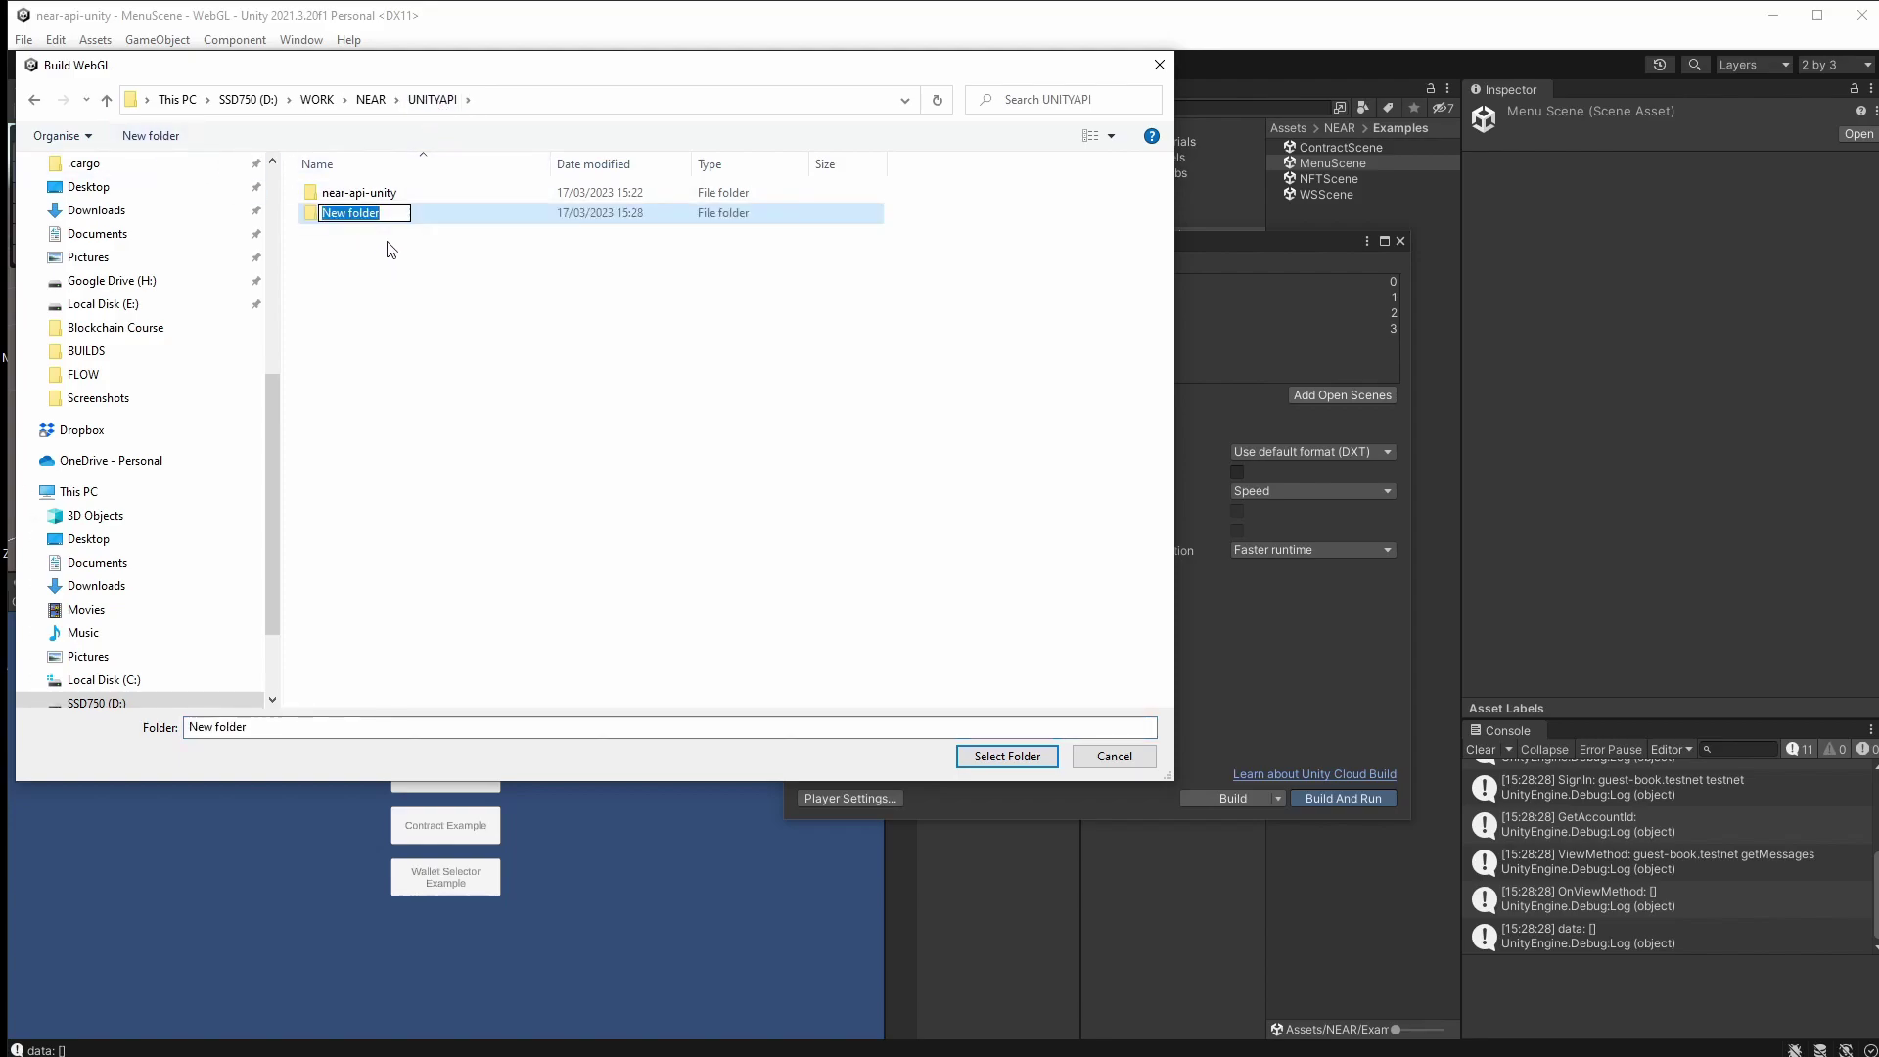
pyautogui.write('BUILD')
pyautogui.press('Return')
pyautogui.doubleClick(338, 195)
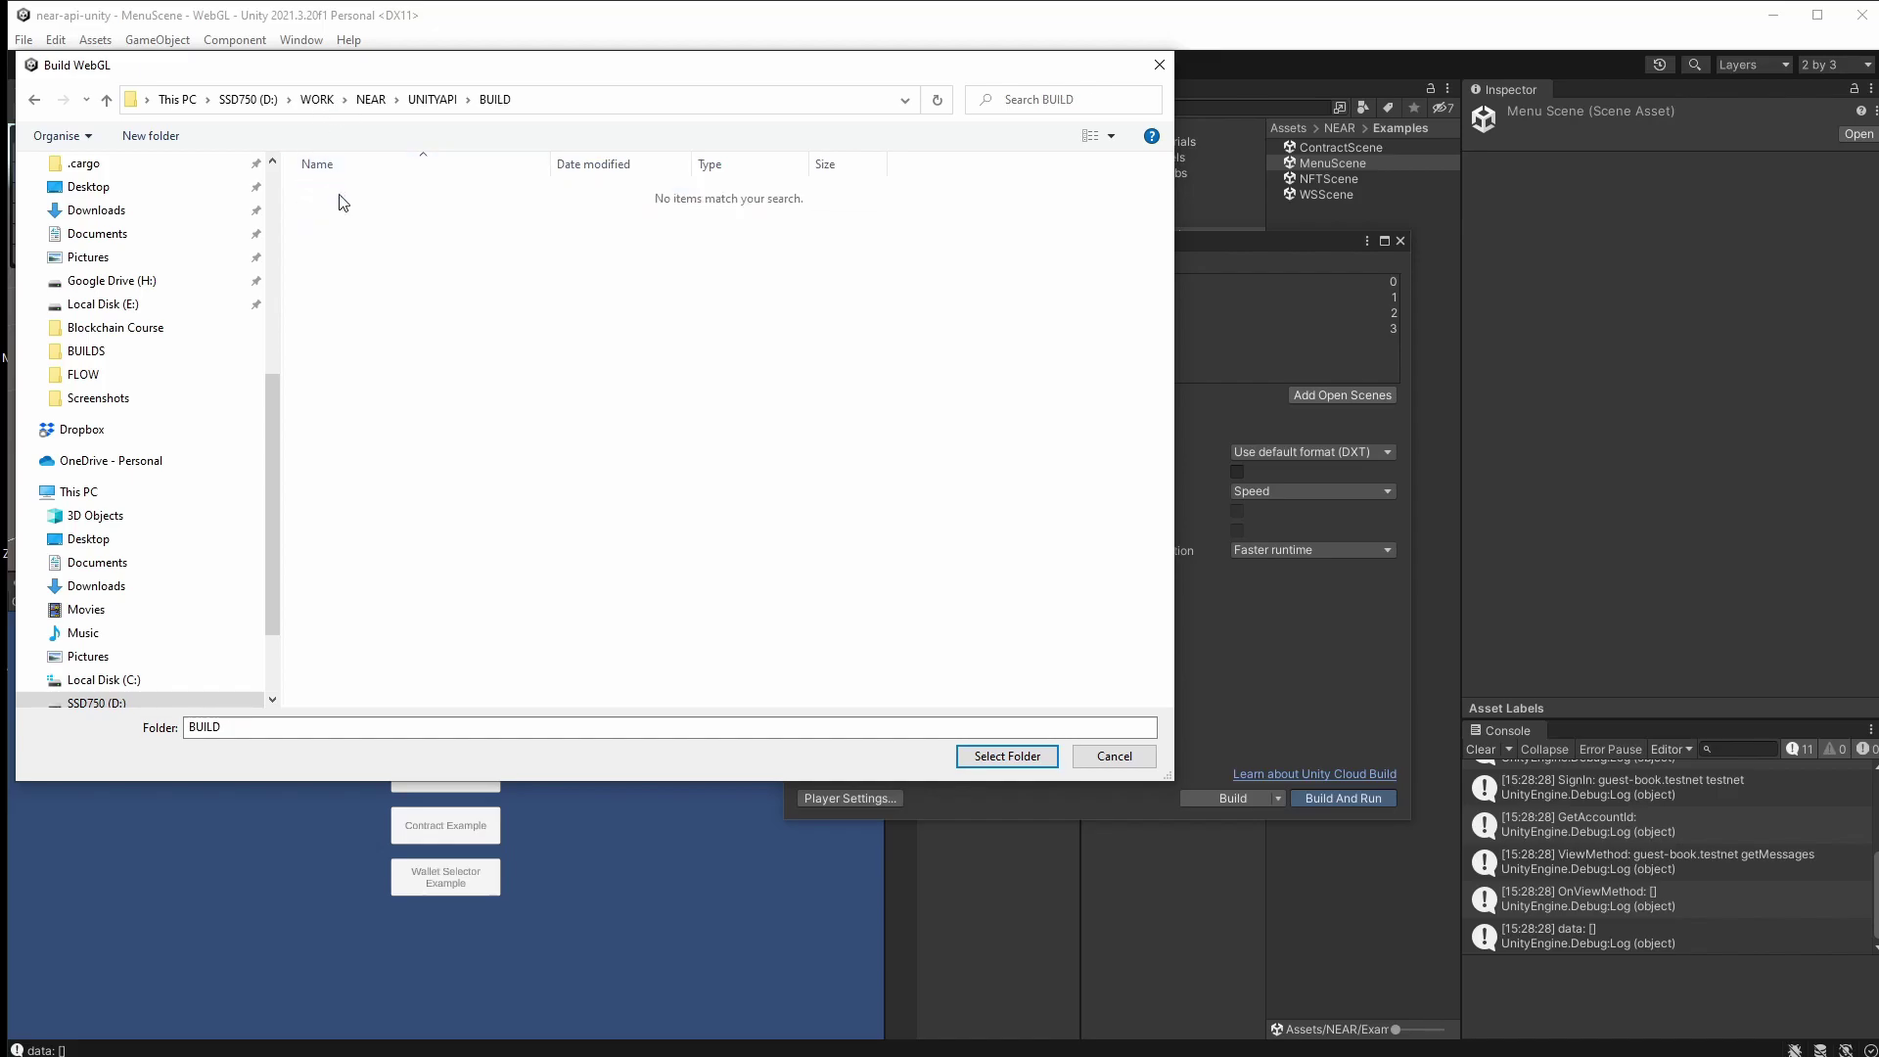
pyautogui.click(1006, 755)
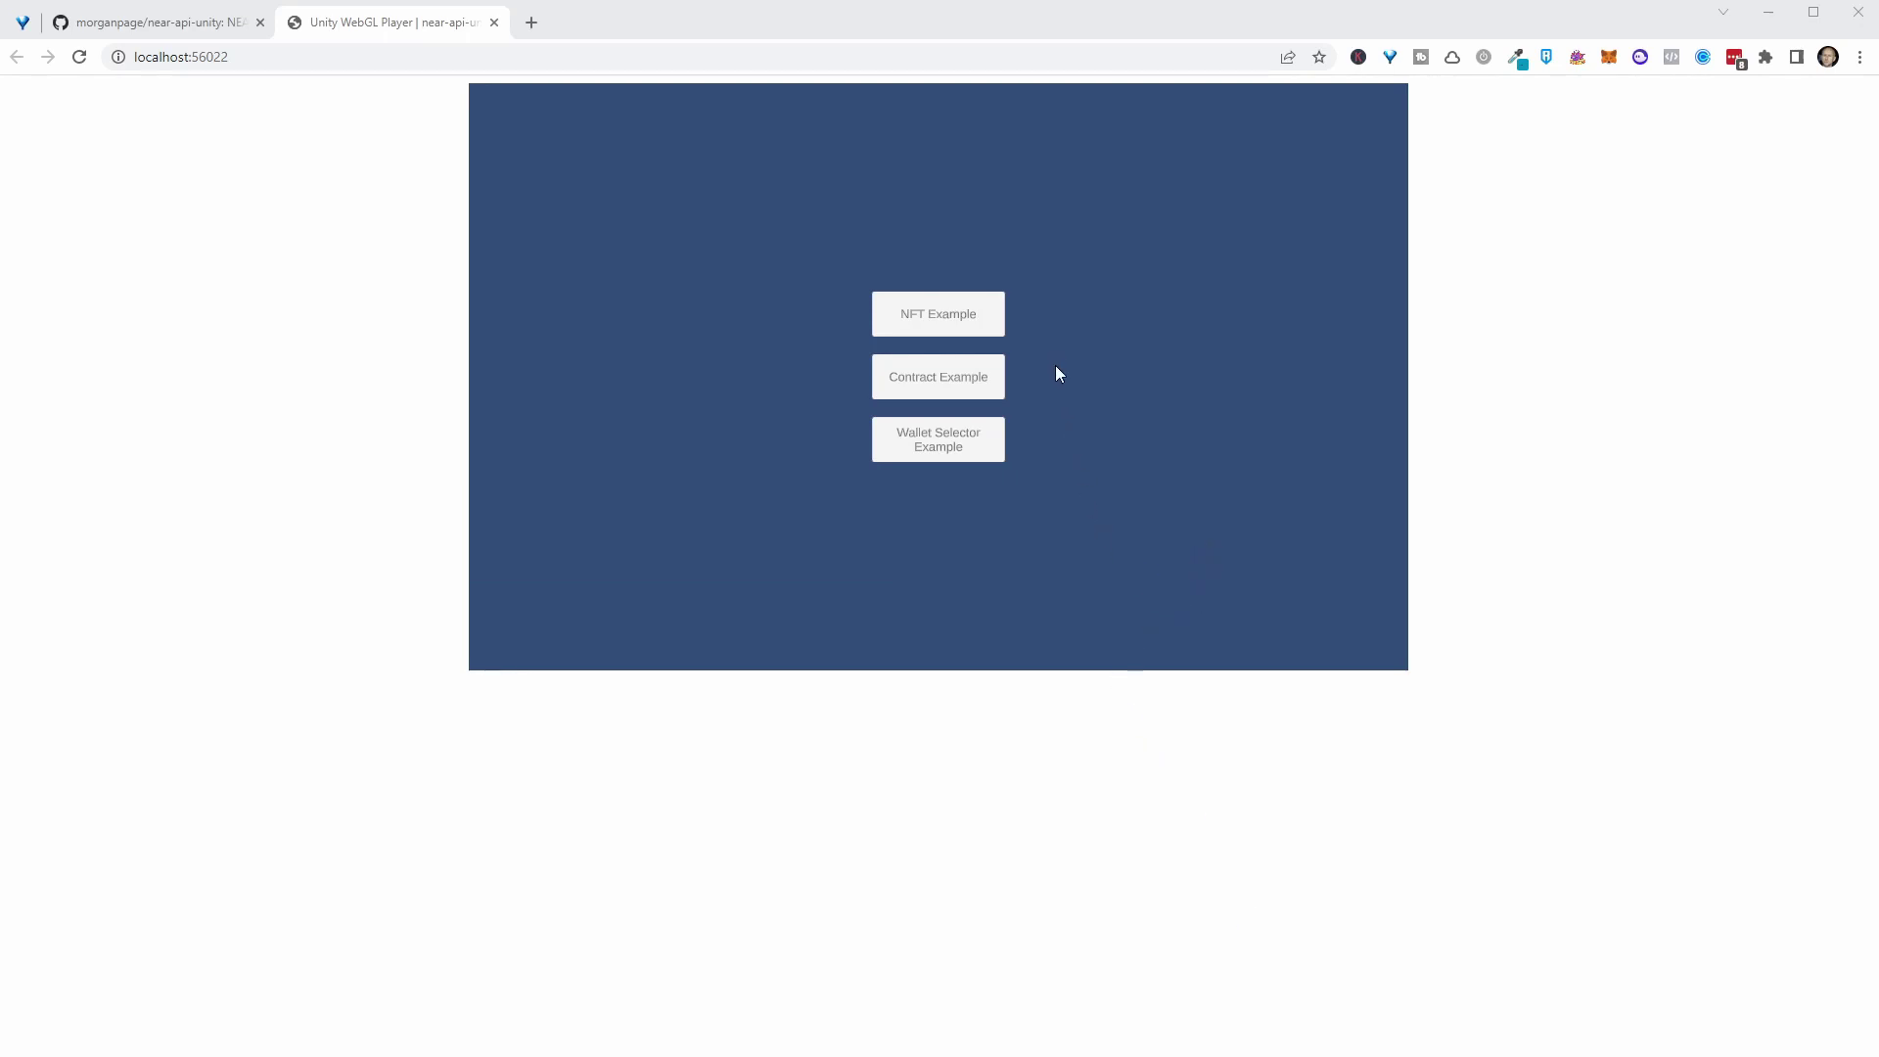
# Open the NFT example in the running WebGL app.
pyautogui.click(959, 318)
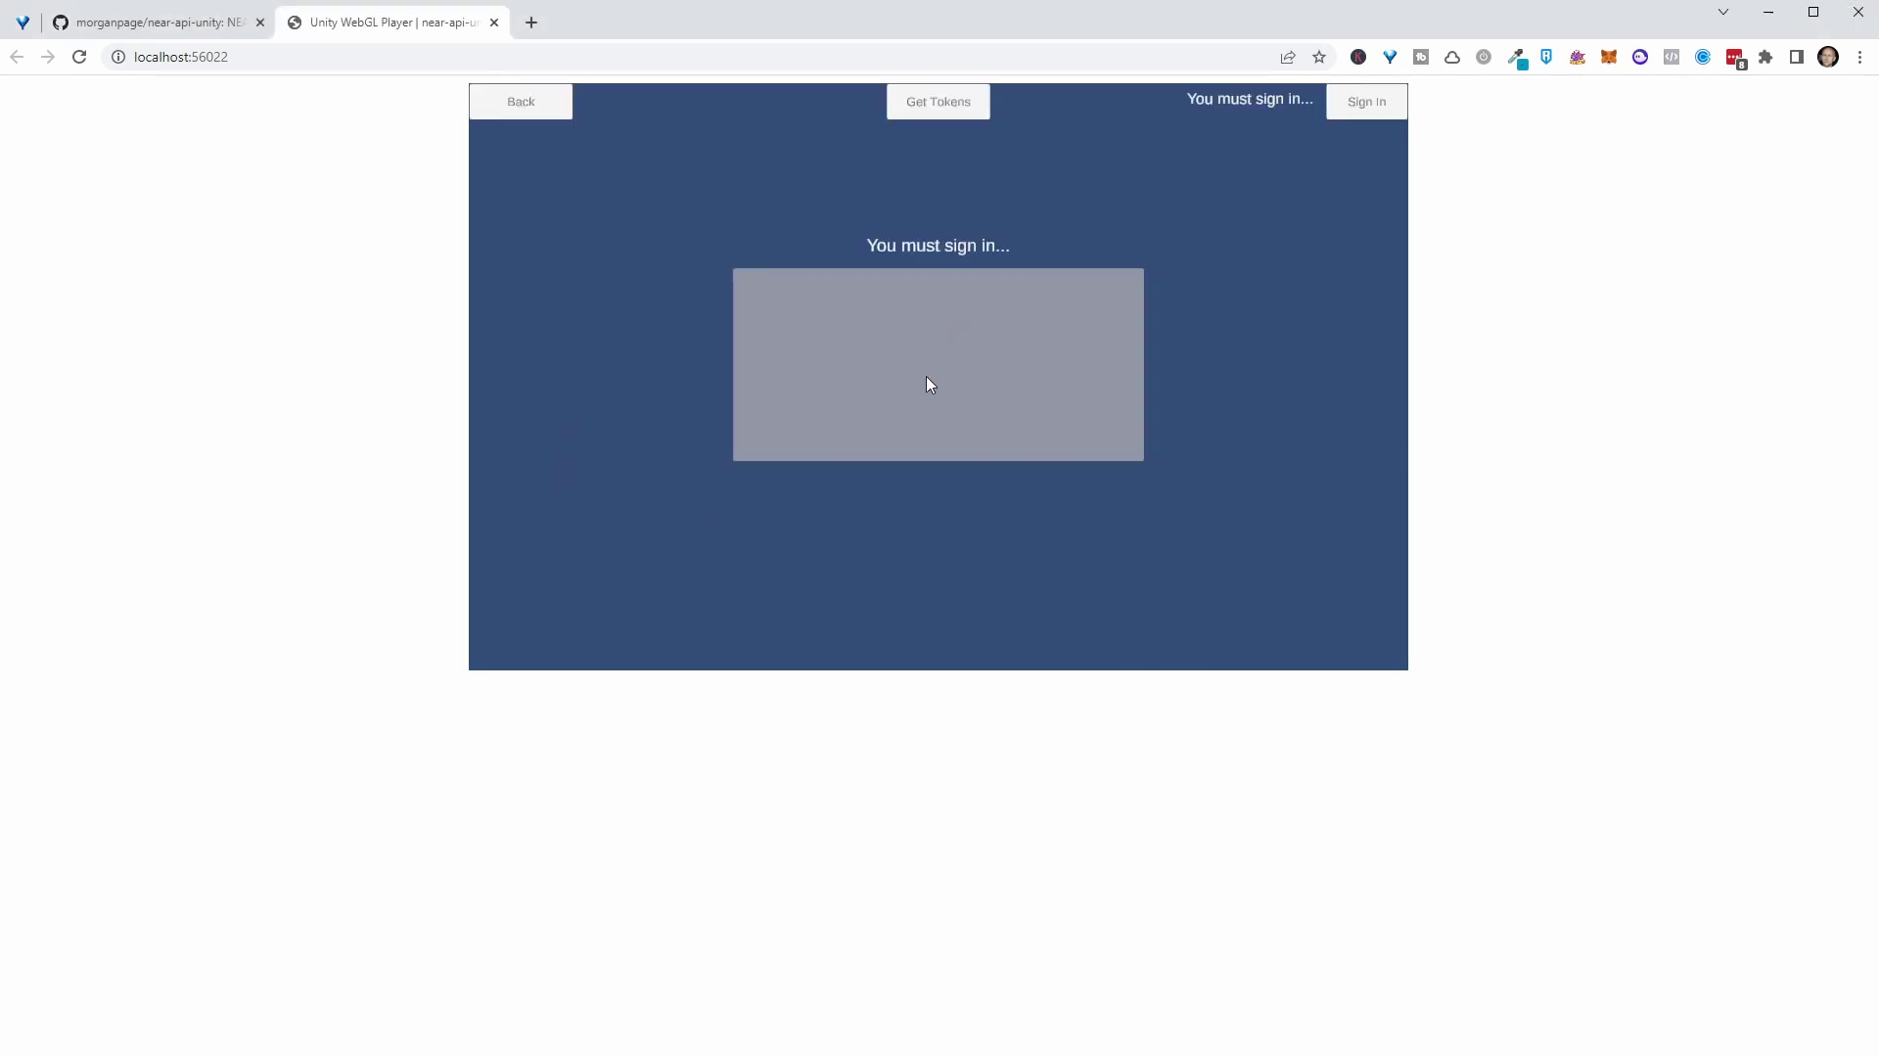
# Sign in via NEAR Wallet with the first testnet account and approve the localhost connection.
pyautogui.click(1371, 108)
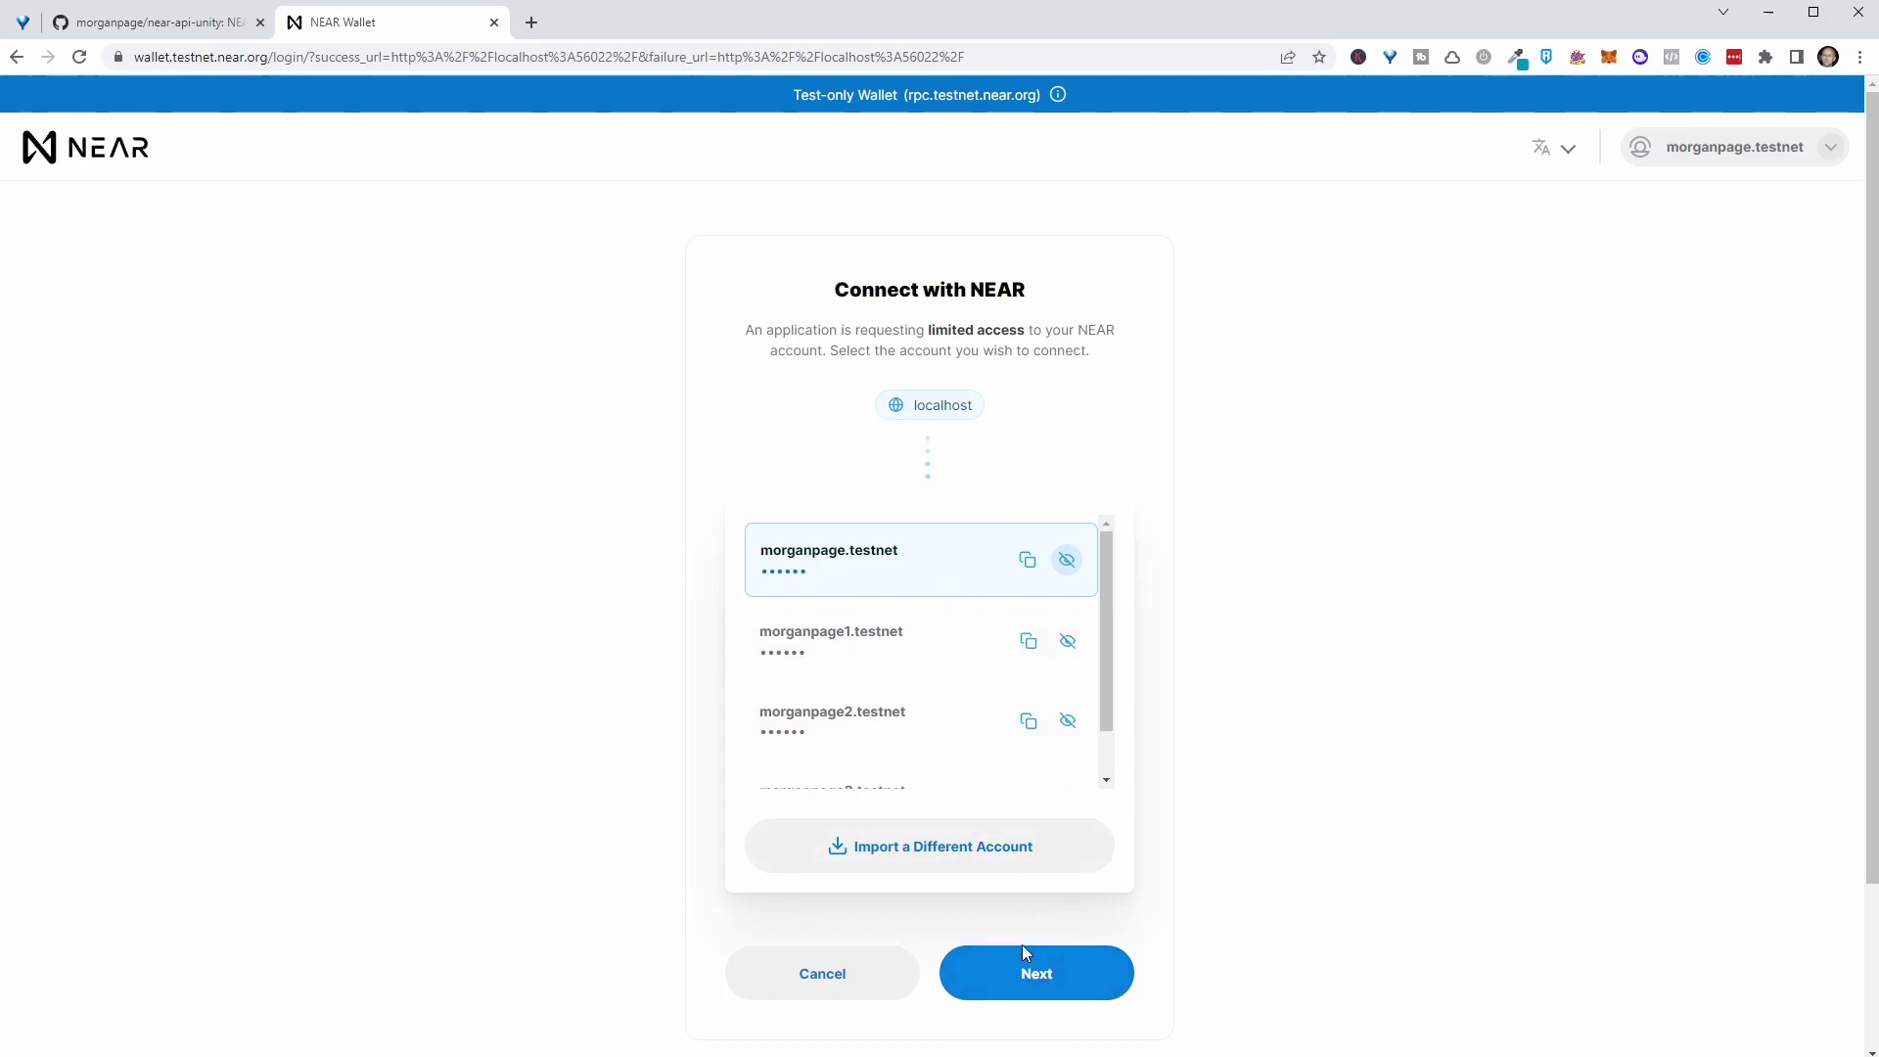
pyautogui.click(1043, 978)
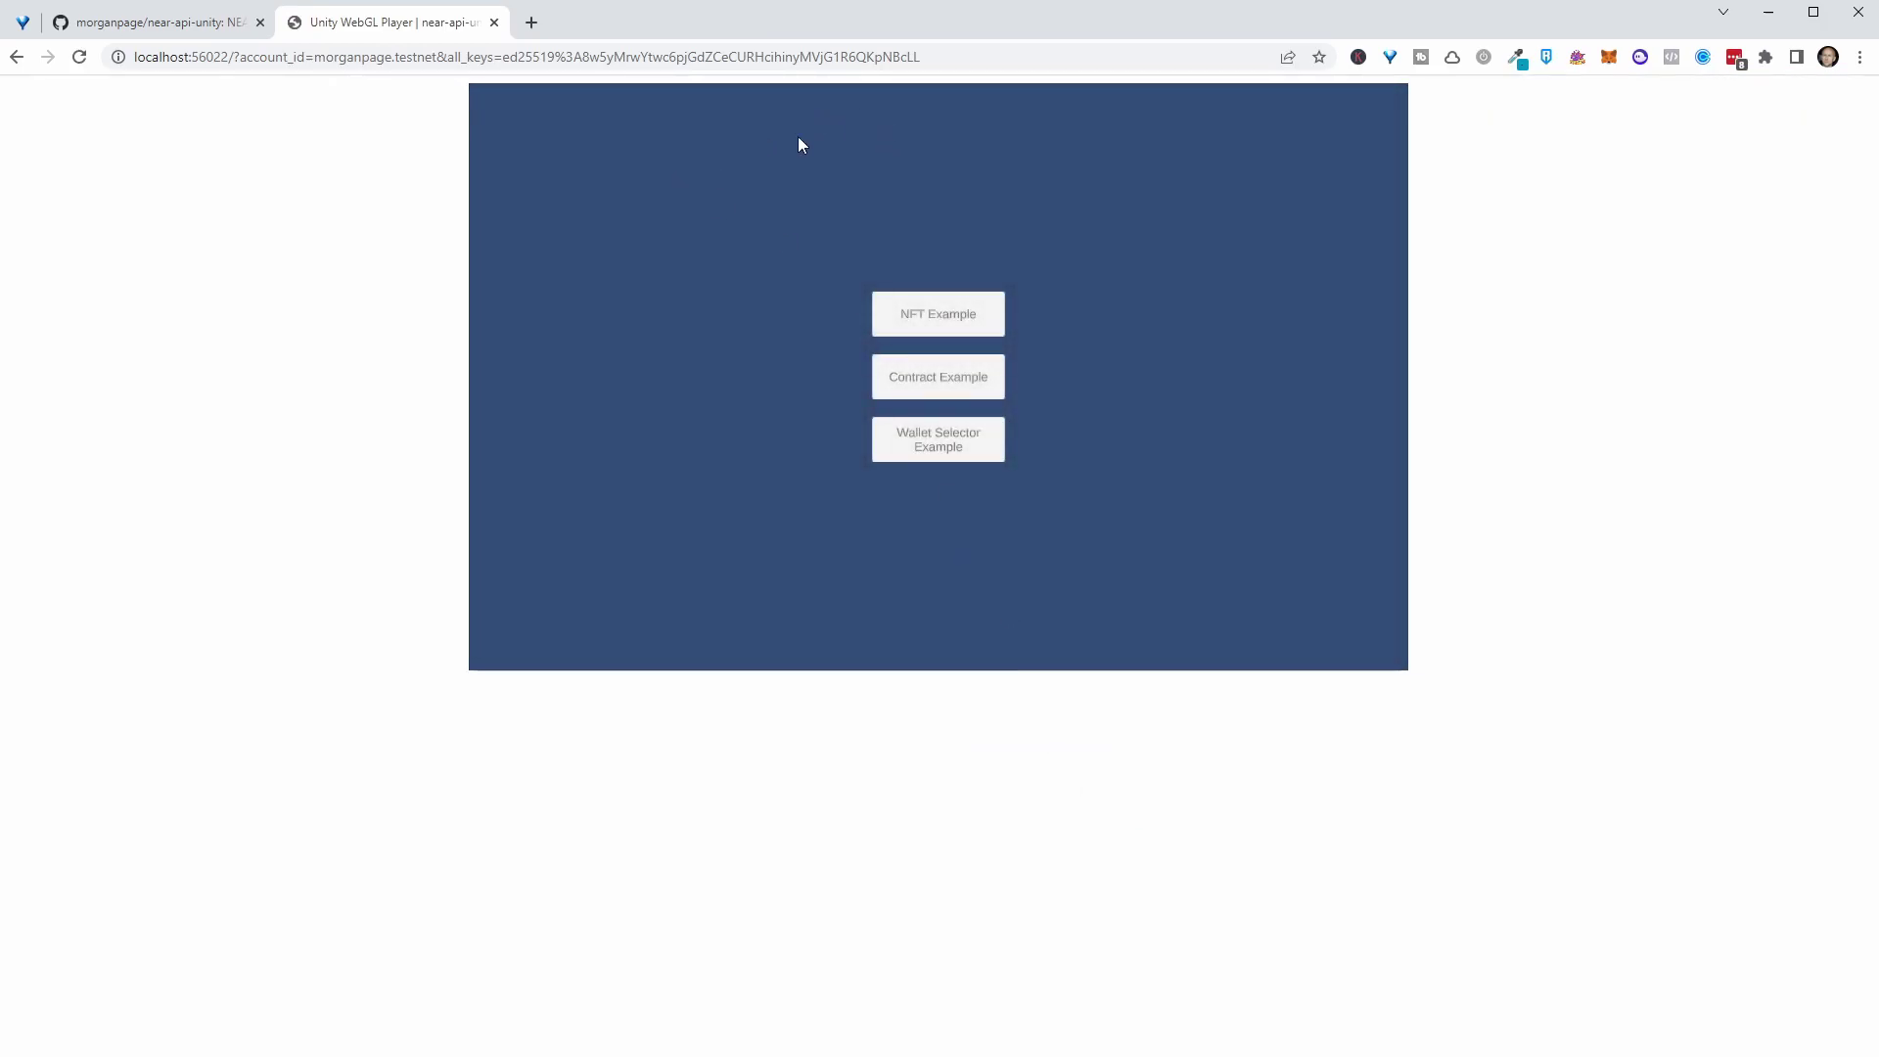
# Load tokens 3, 10 and 12 in the NFT example and select each, ending on Daenerys.
pyautogui.click(947, 315)
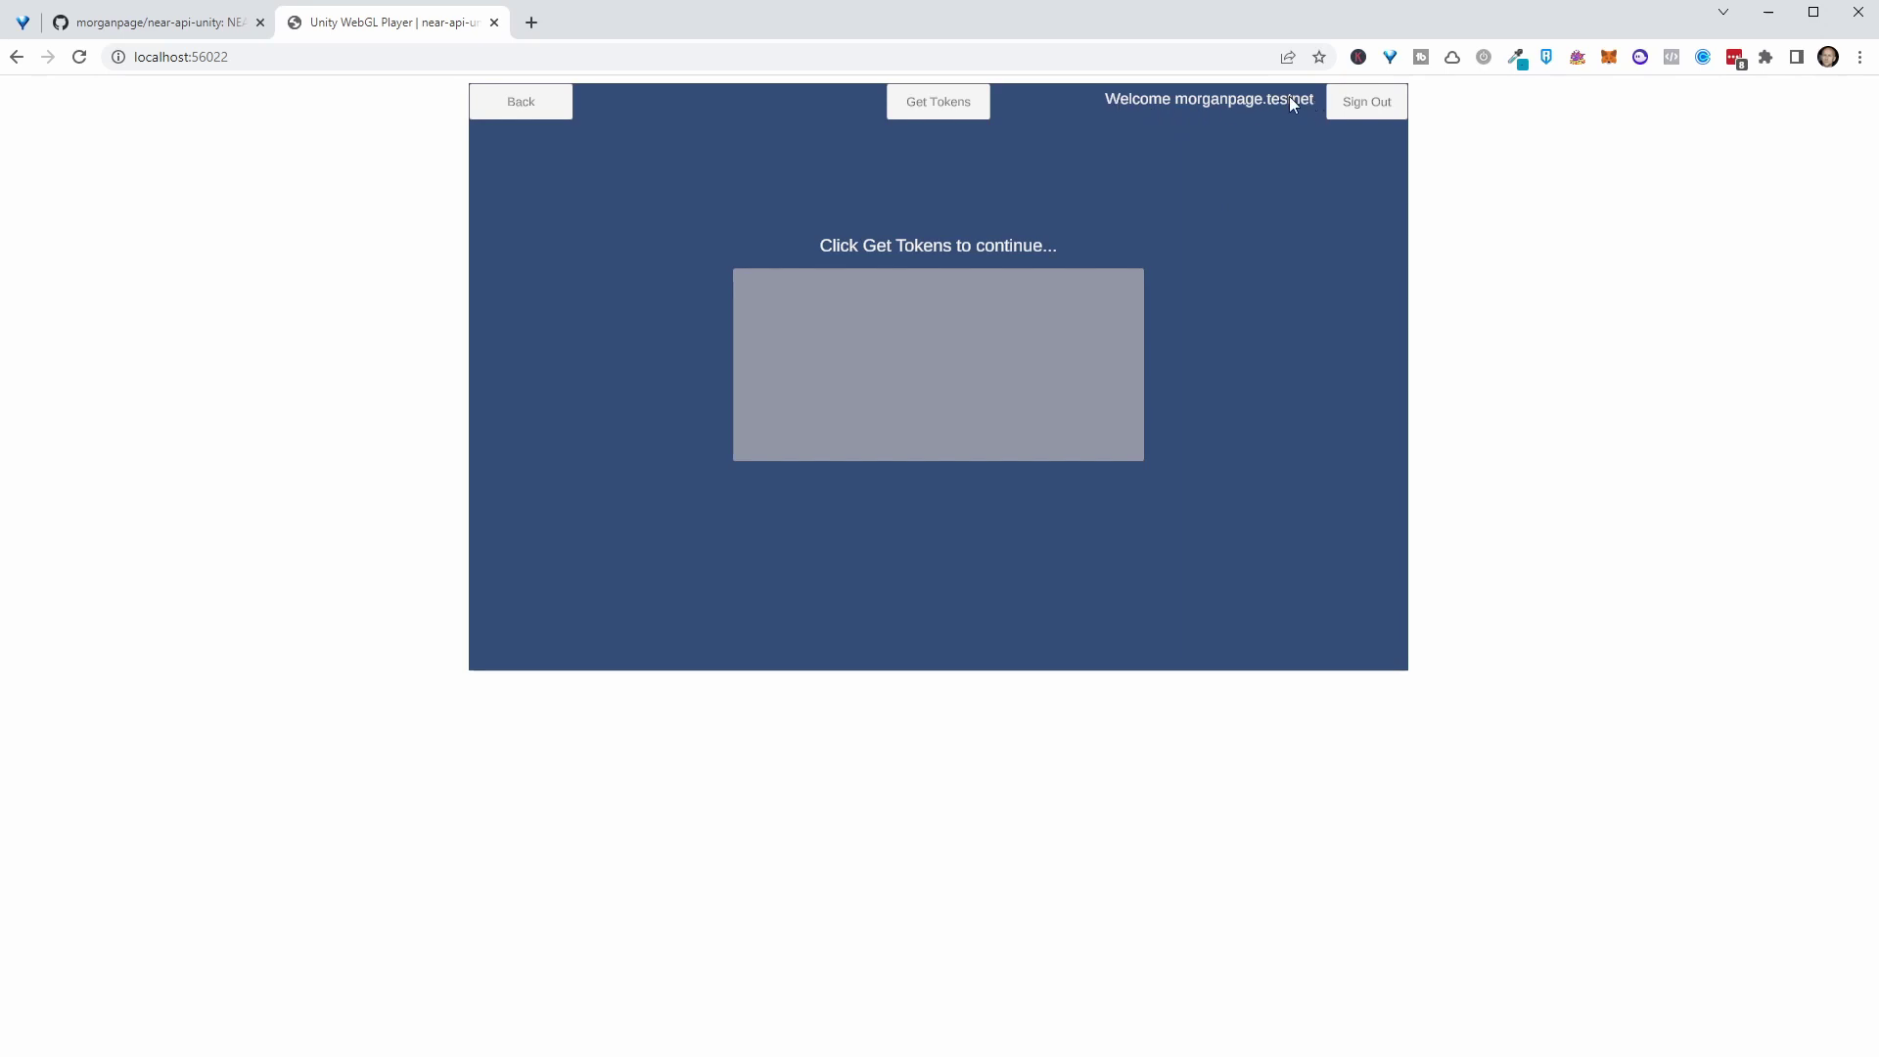
pyautogui.click(948, 102)
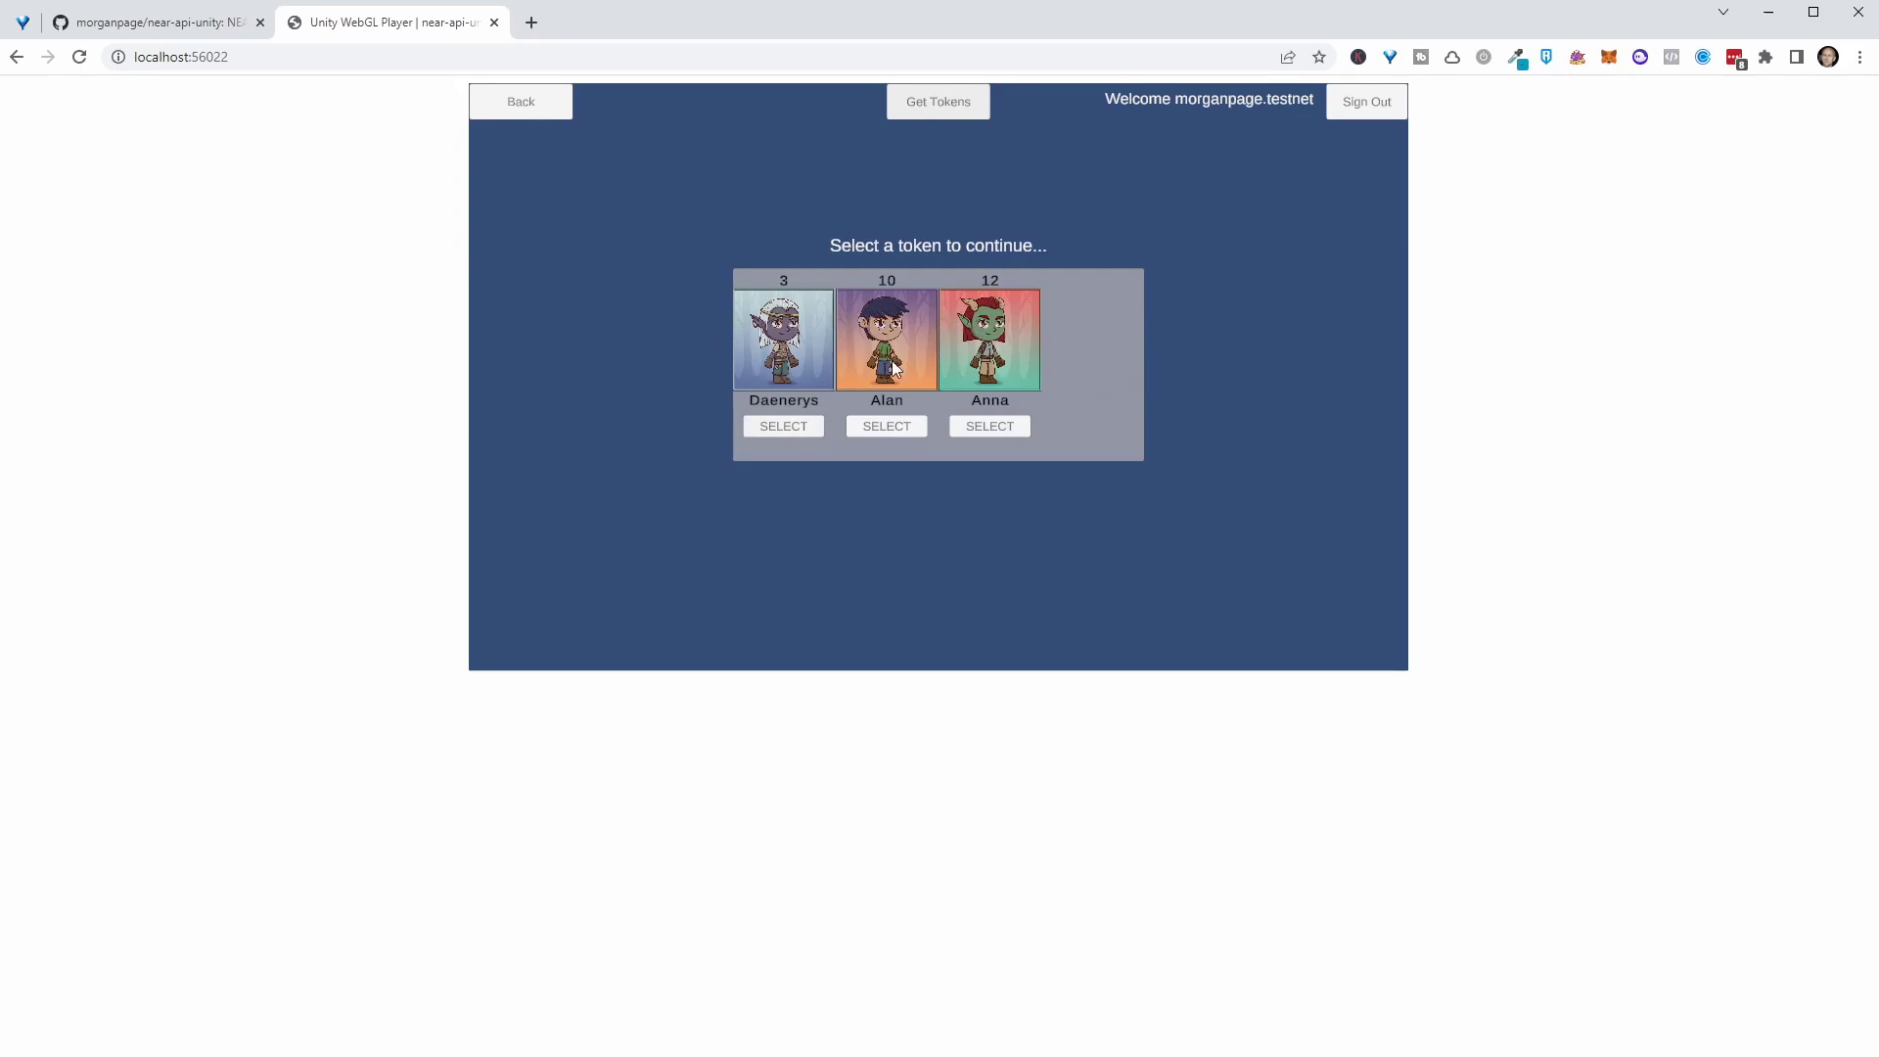
pyautogui.click(802, 425)
pyautogui.click(849, 424)
pyautogui.click(1000, 426)
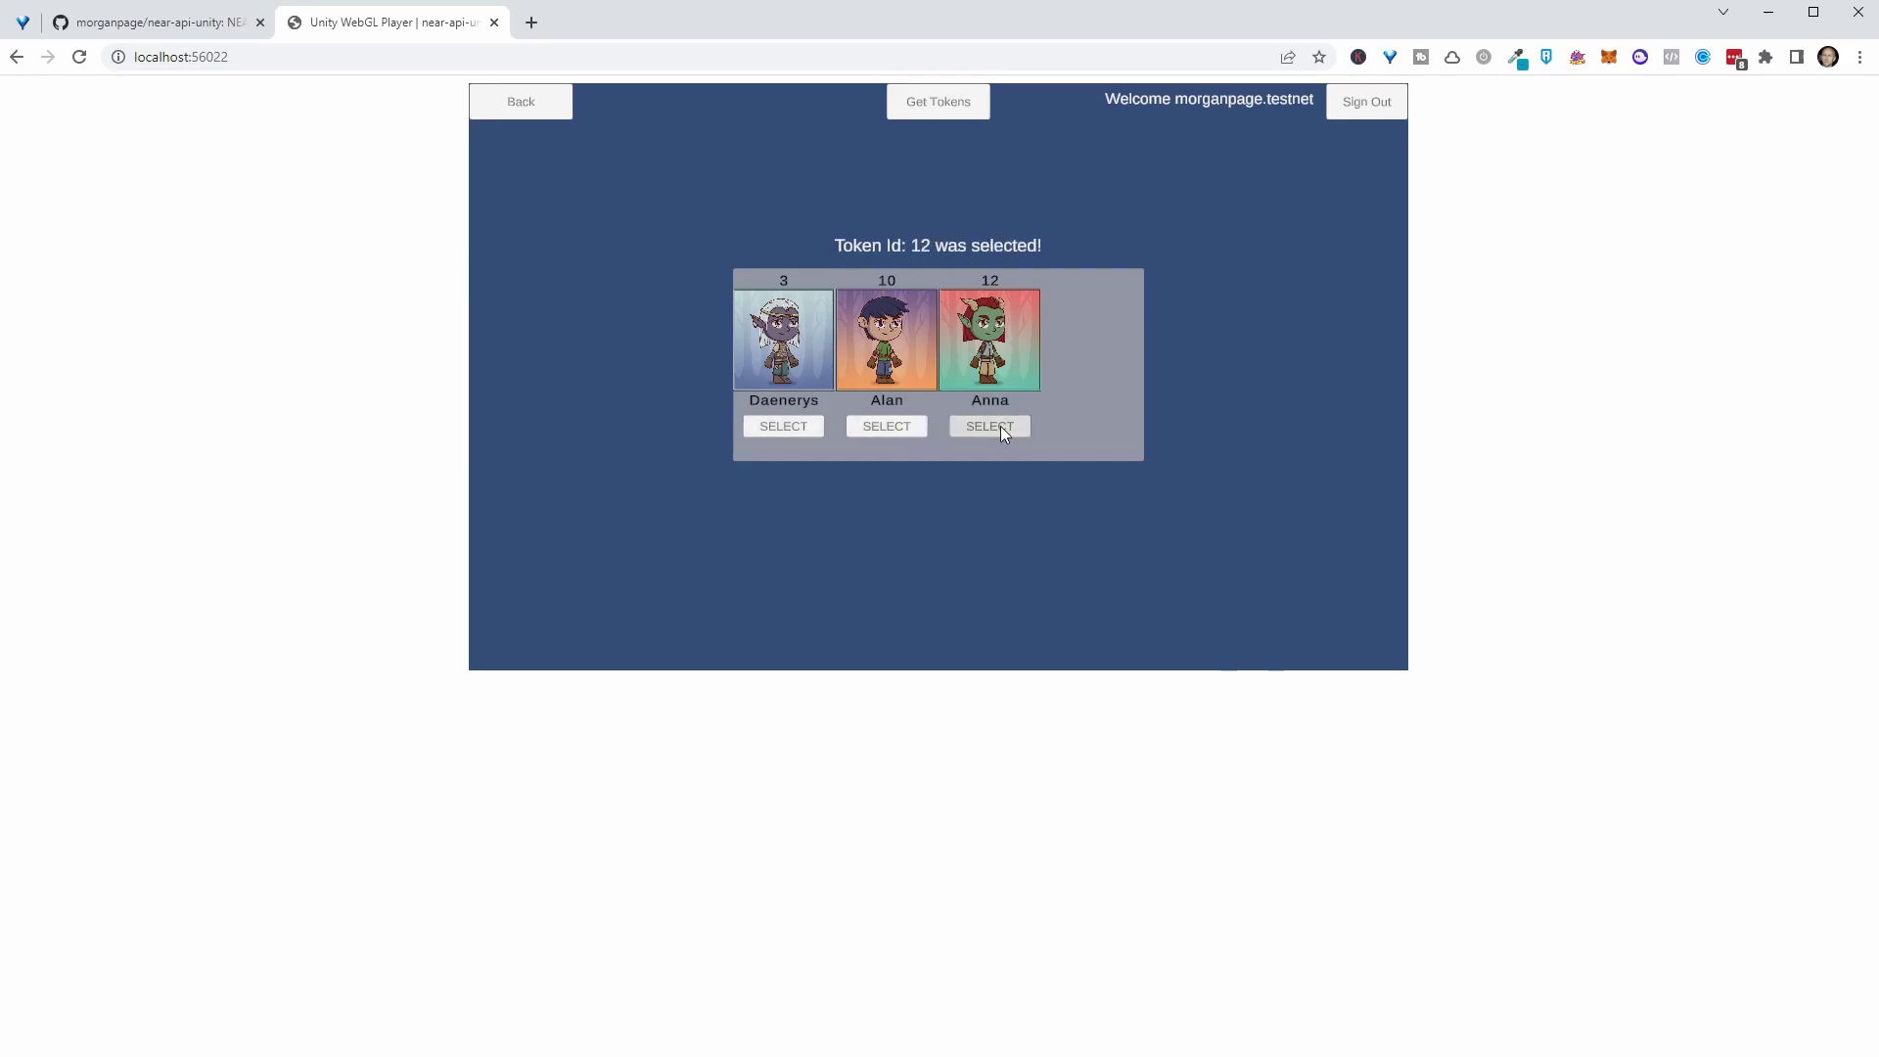
pyautogui.click(891, 428)
pyautogui.click(799, 432)
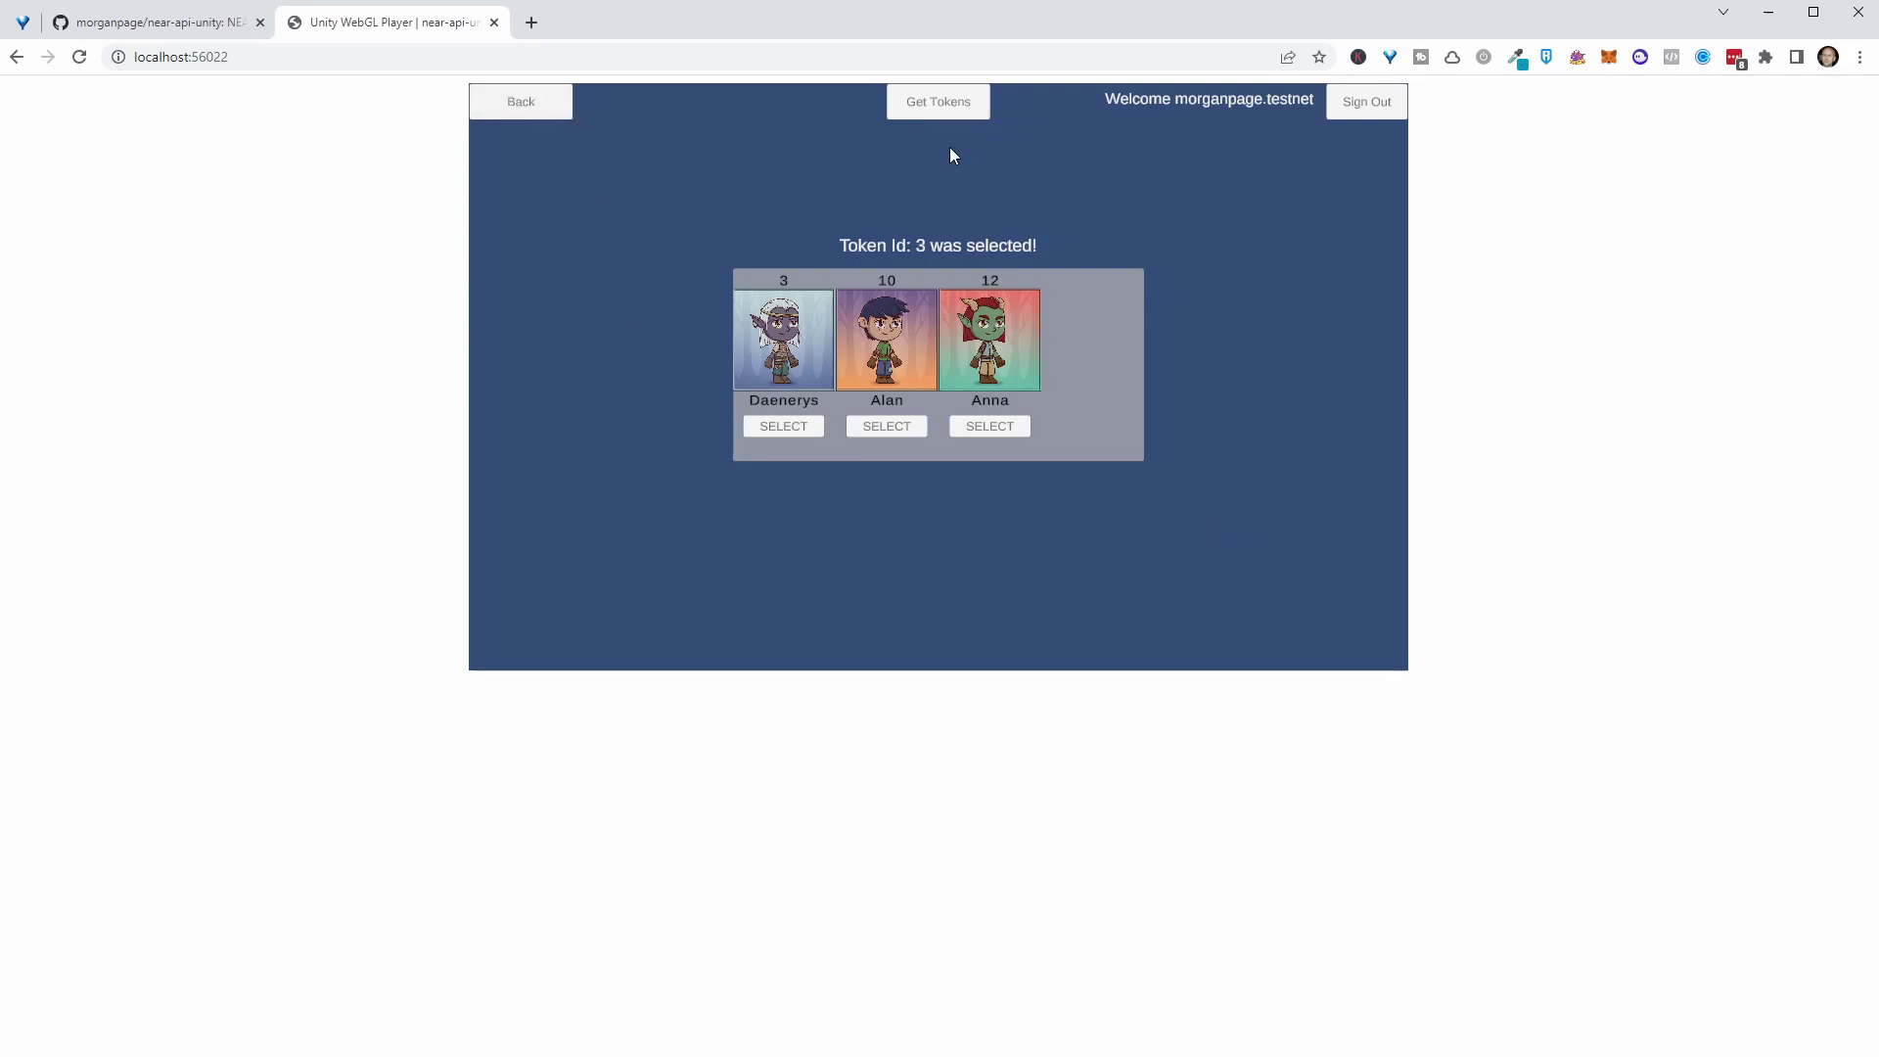
# Return to the menu, open the Contract example and run nft_tokens_for_owner.
pyautogui.click(531, 104)
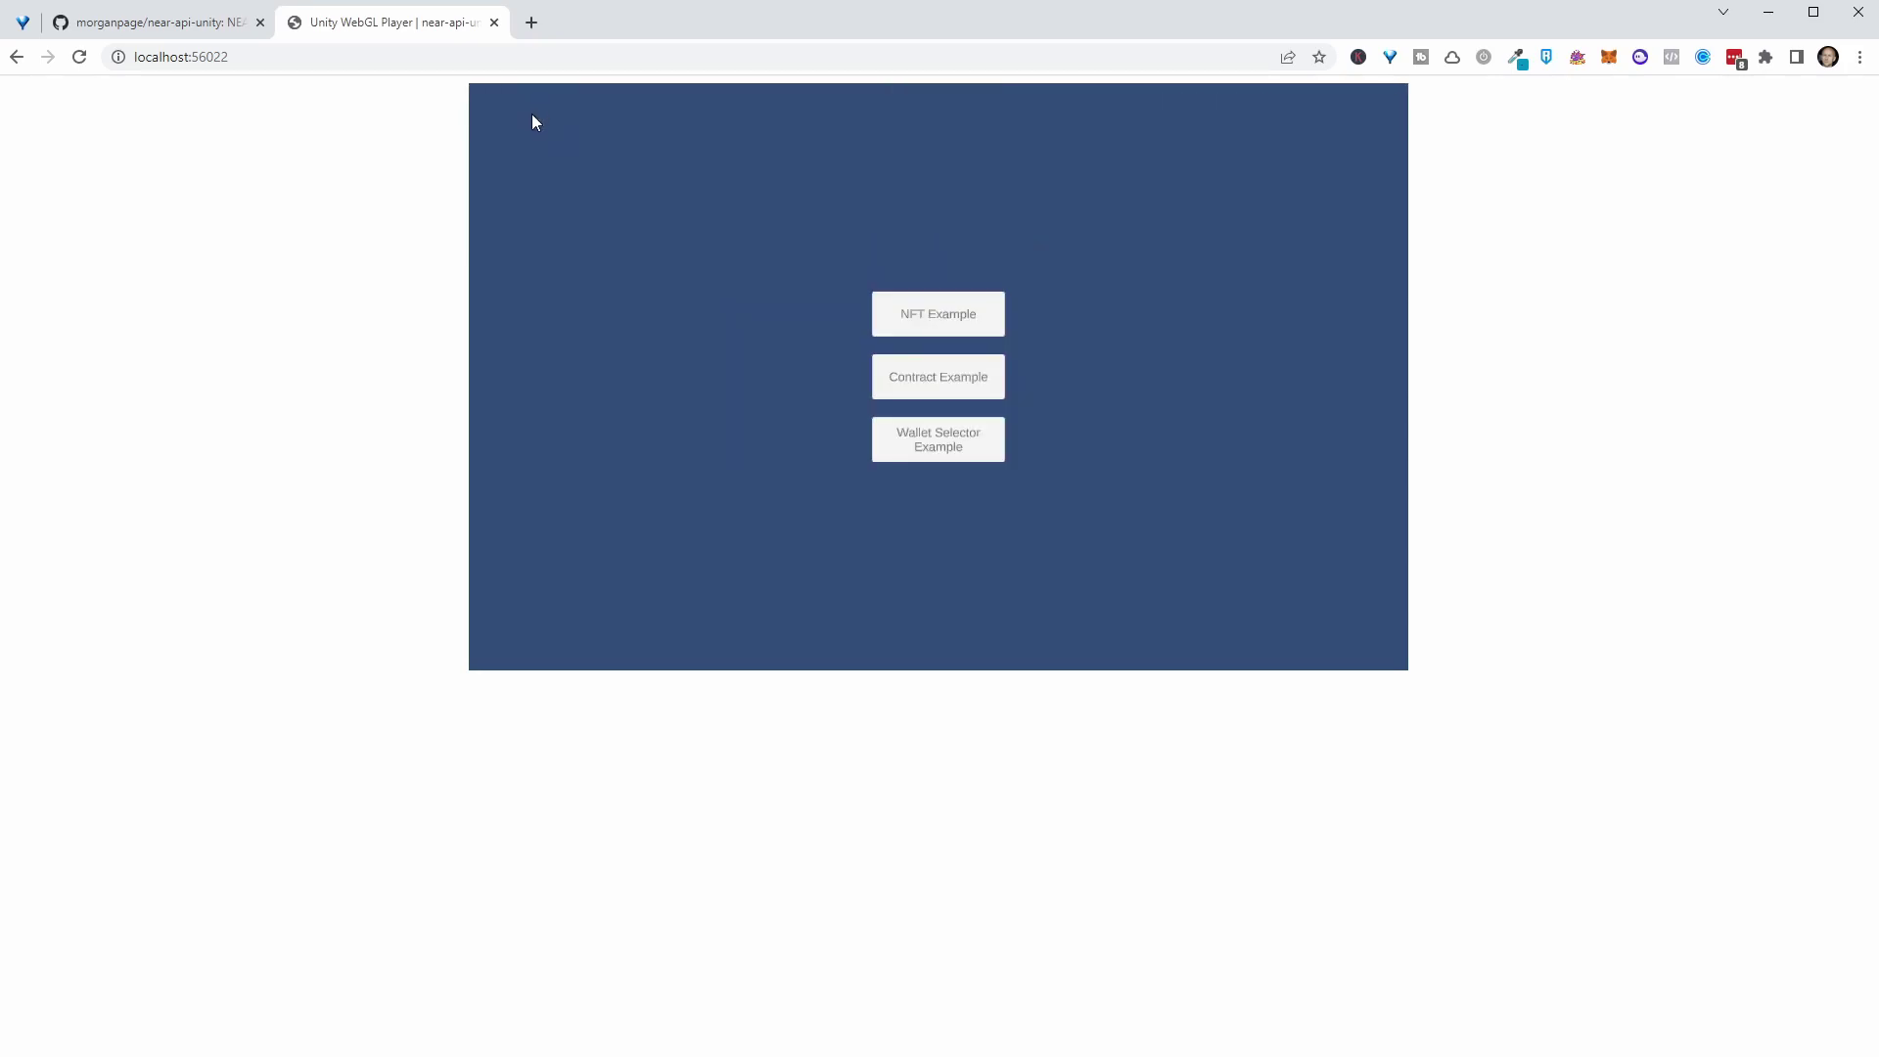
pyautogui.click(936, 377)
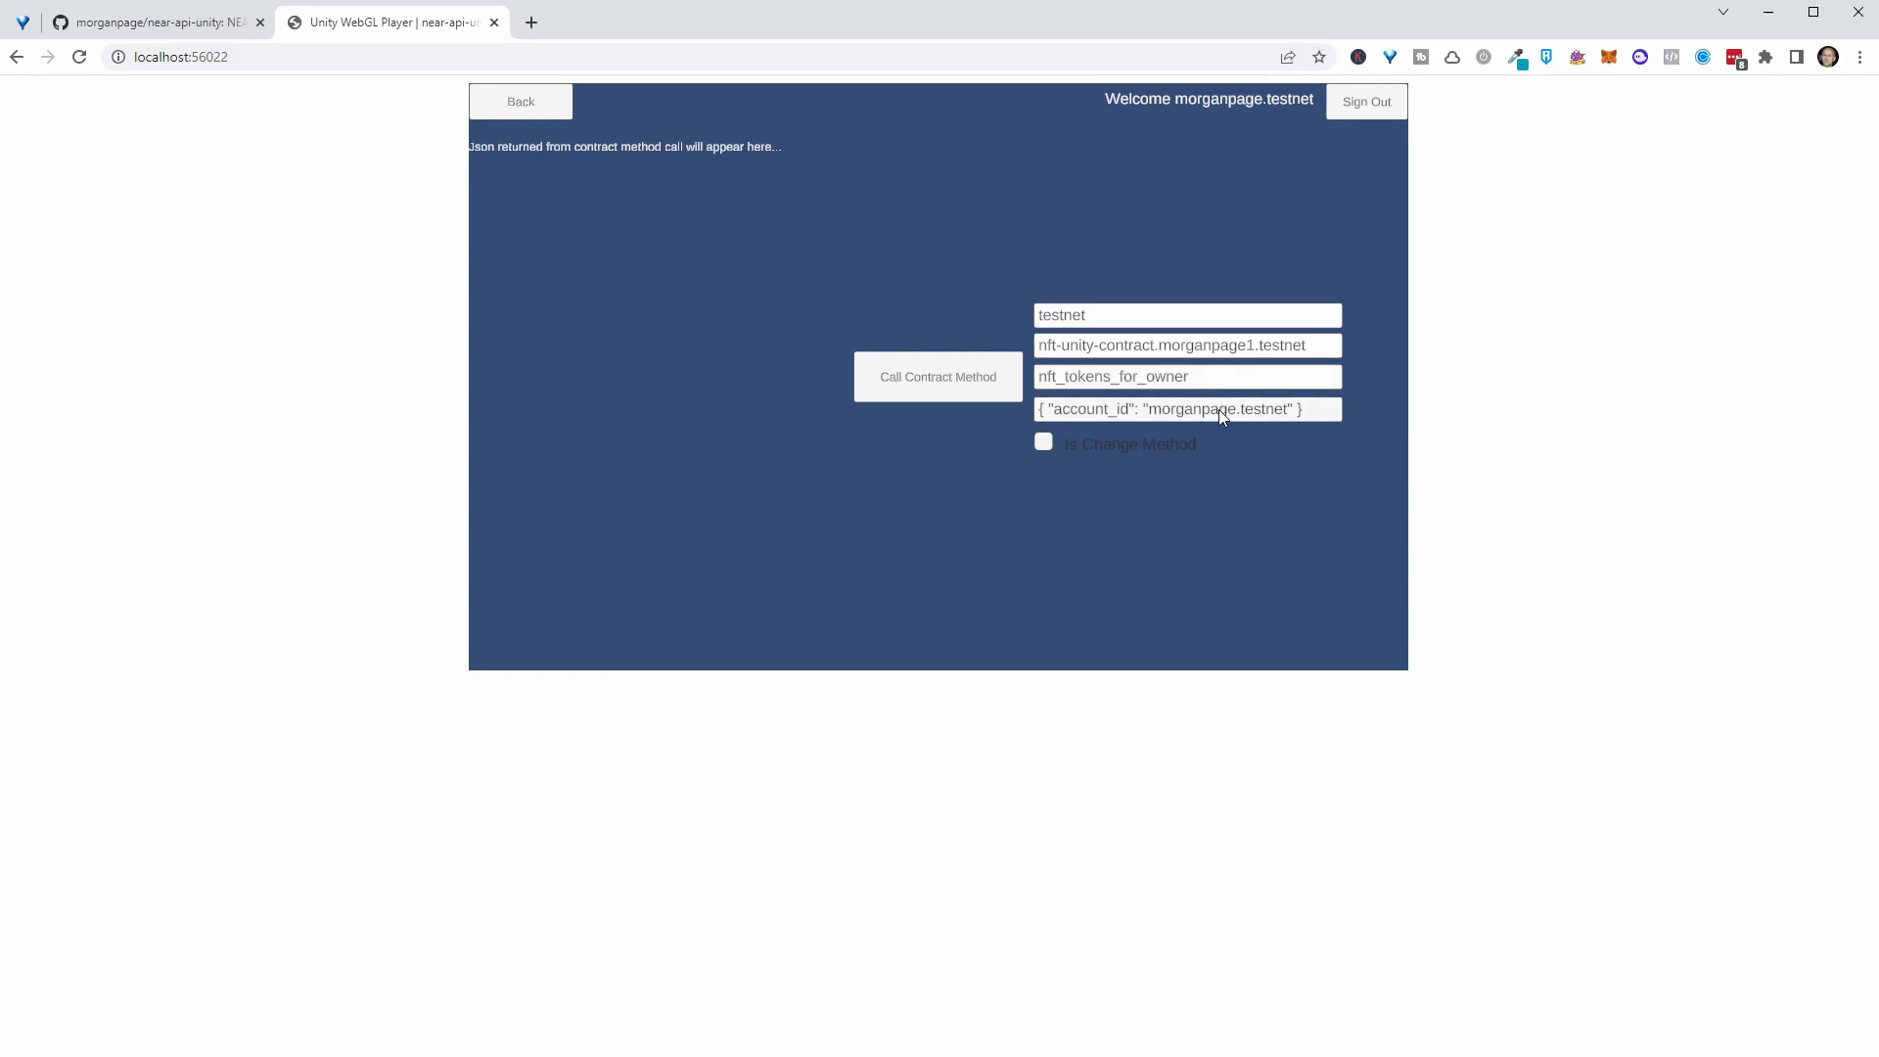
pyautogui.click(960, 375)
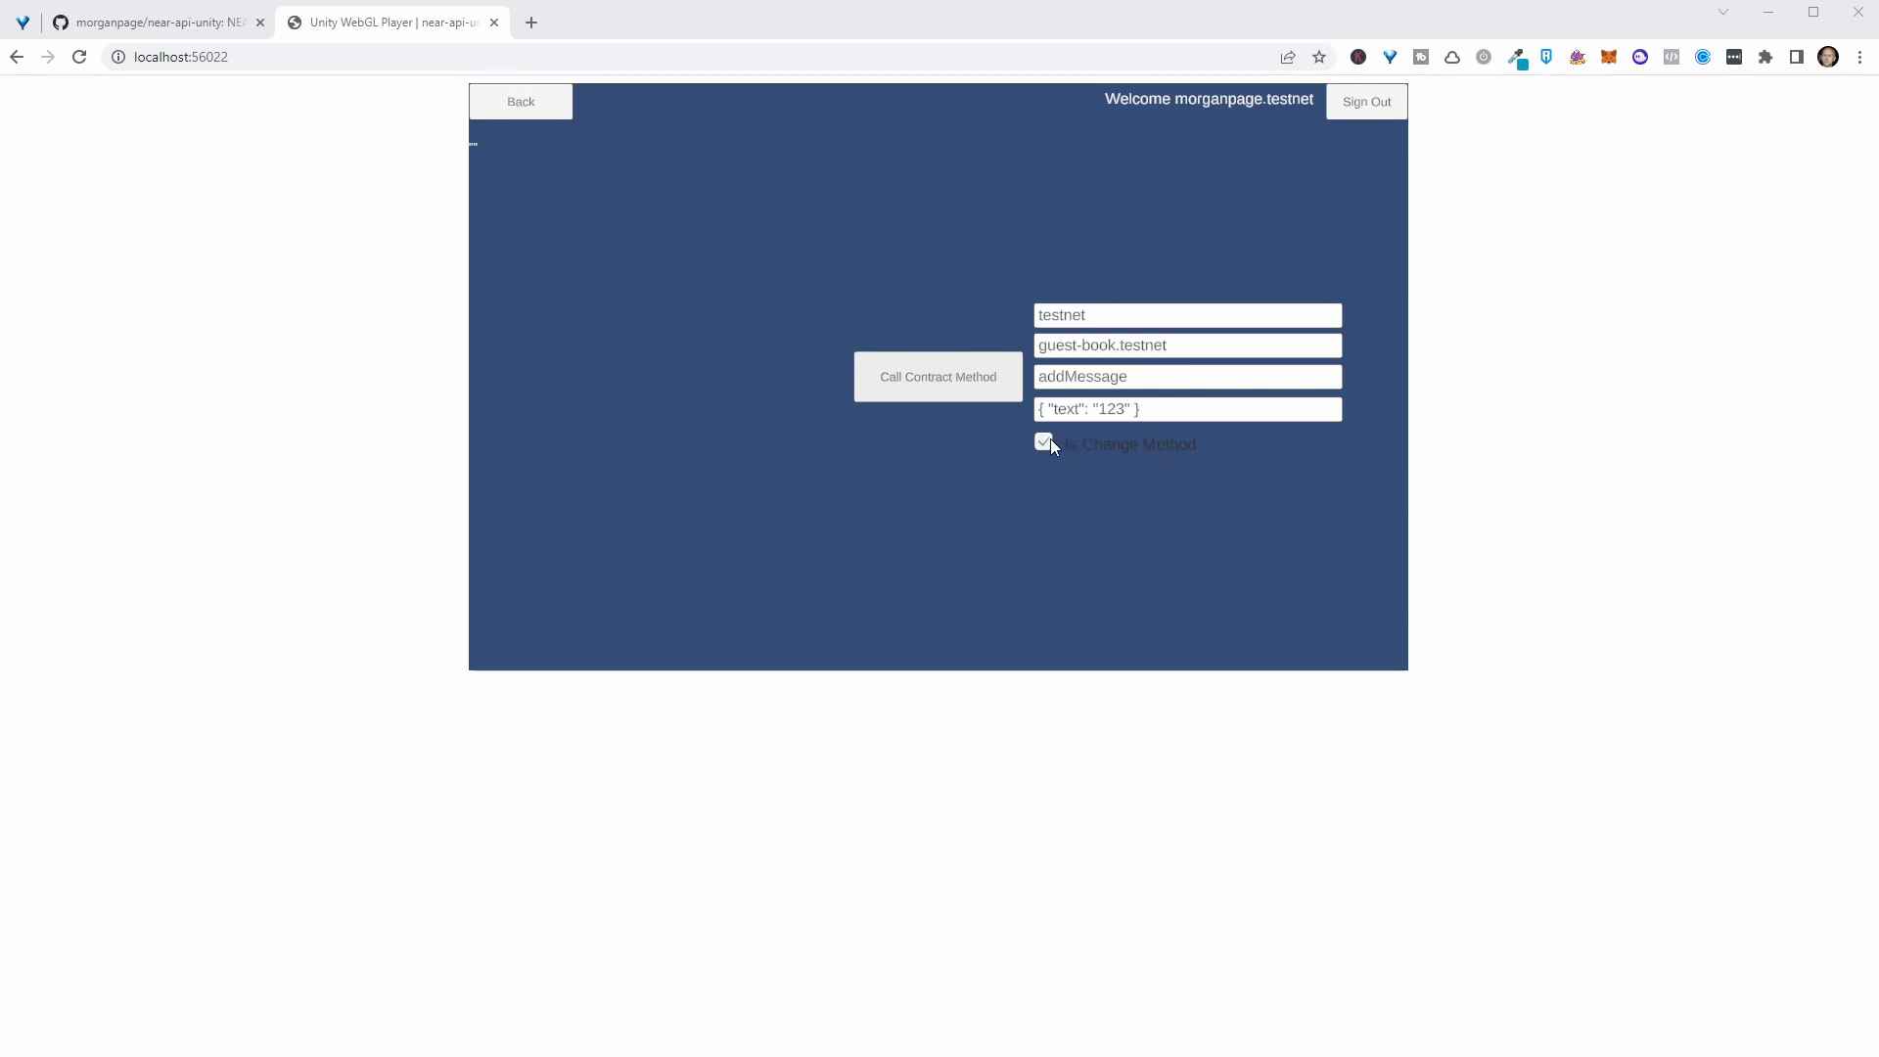
# Append 456 to the addMessage arguments so they read { "text": "123456" }.
pyautogui.click(1125, 407)
pyautogui.click(1126, 407)
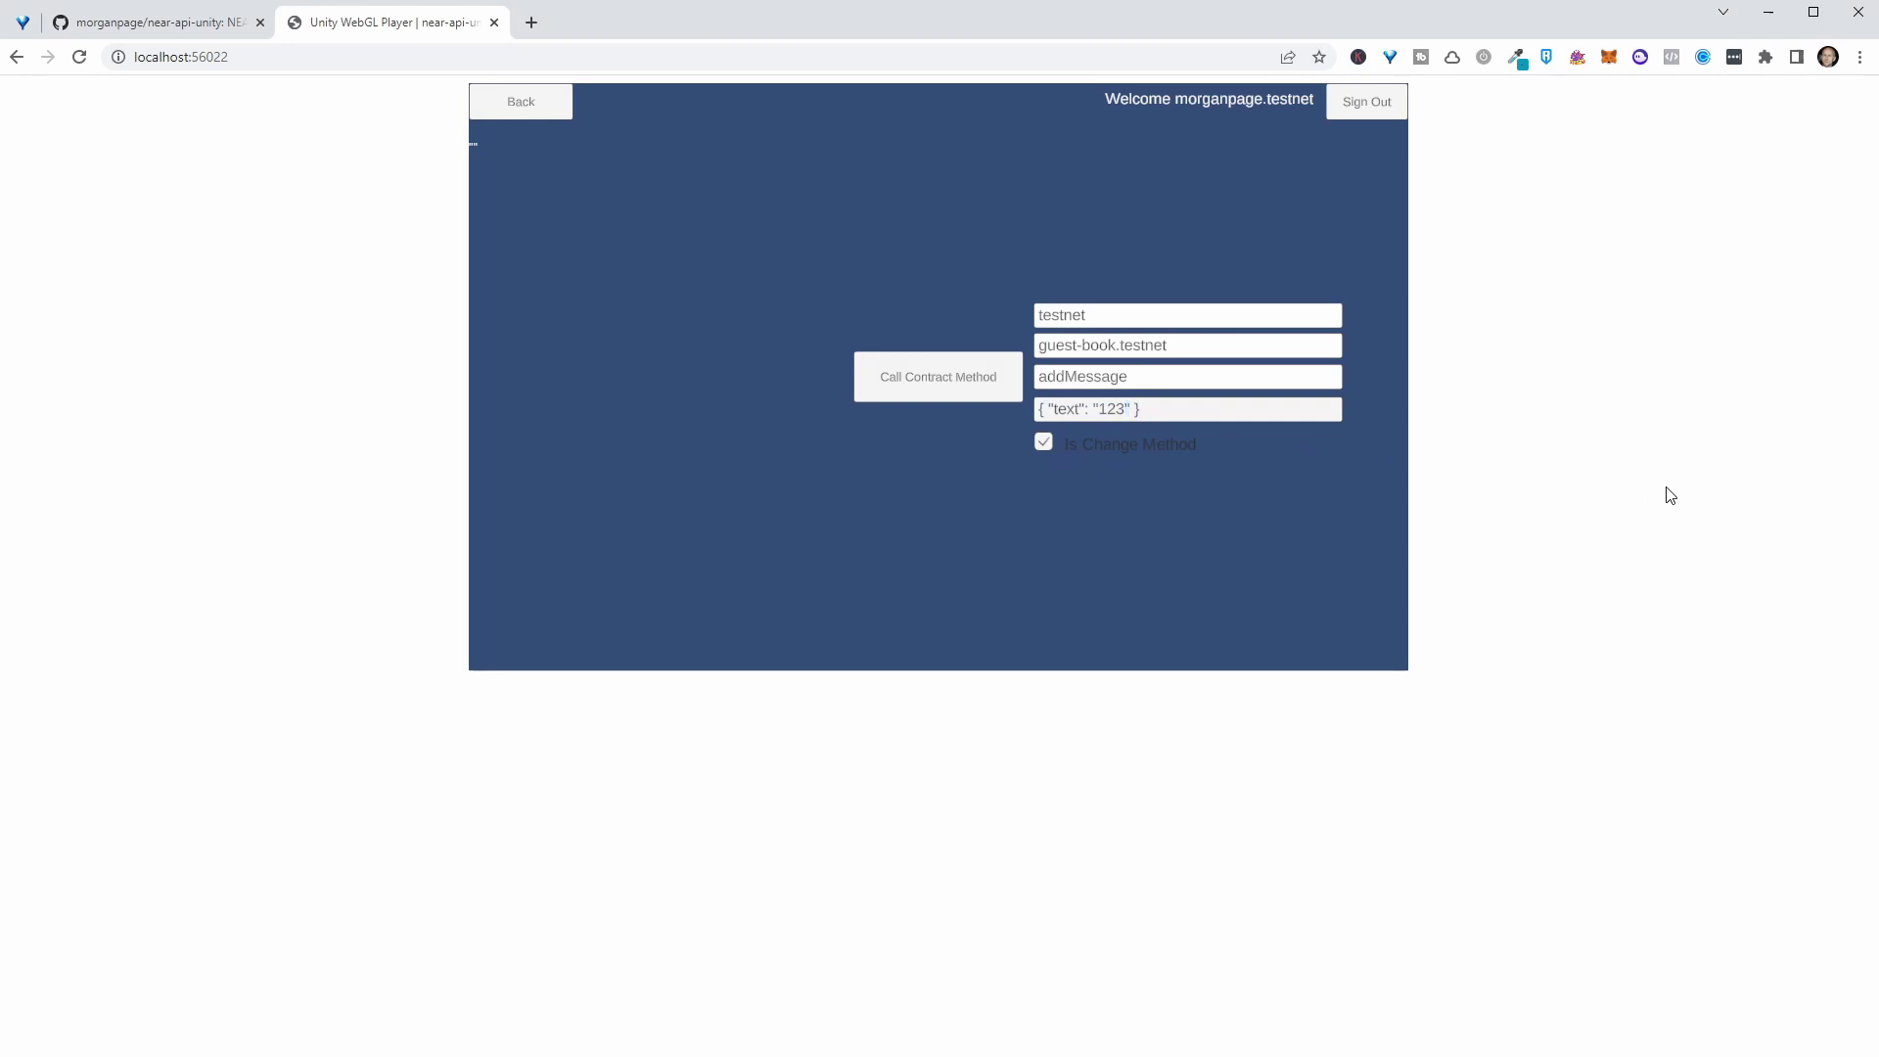
pyautogui.write('456')
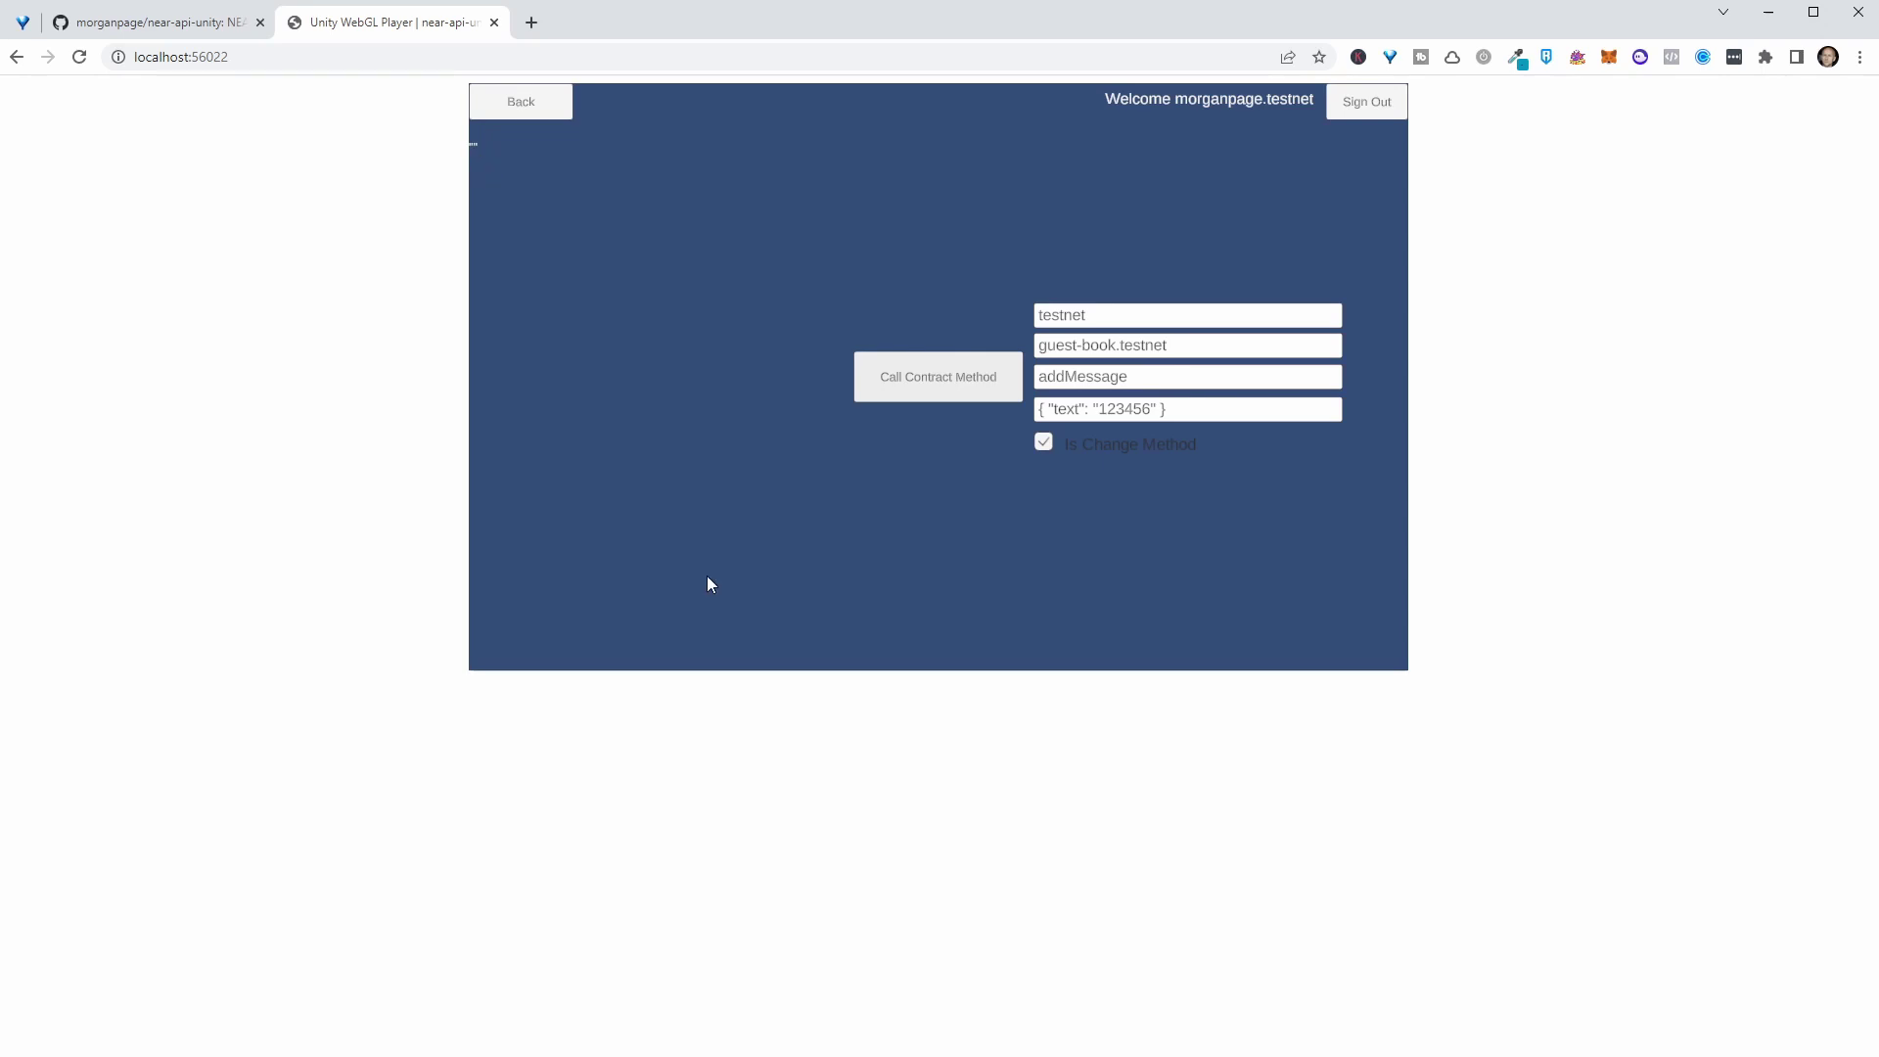
pyautogui.rightClick(892, 812)
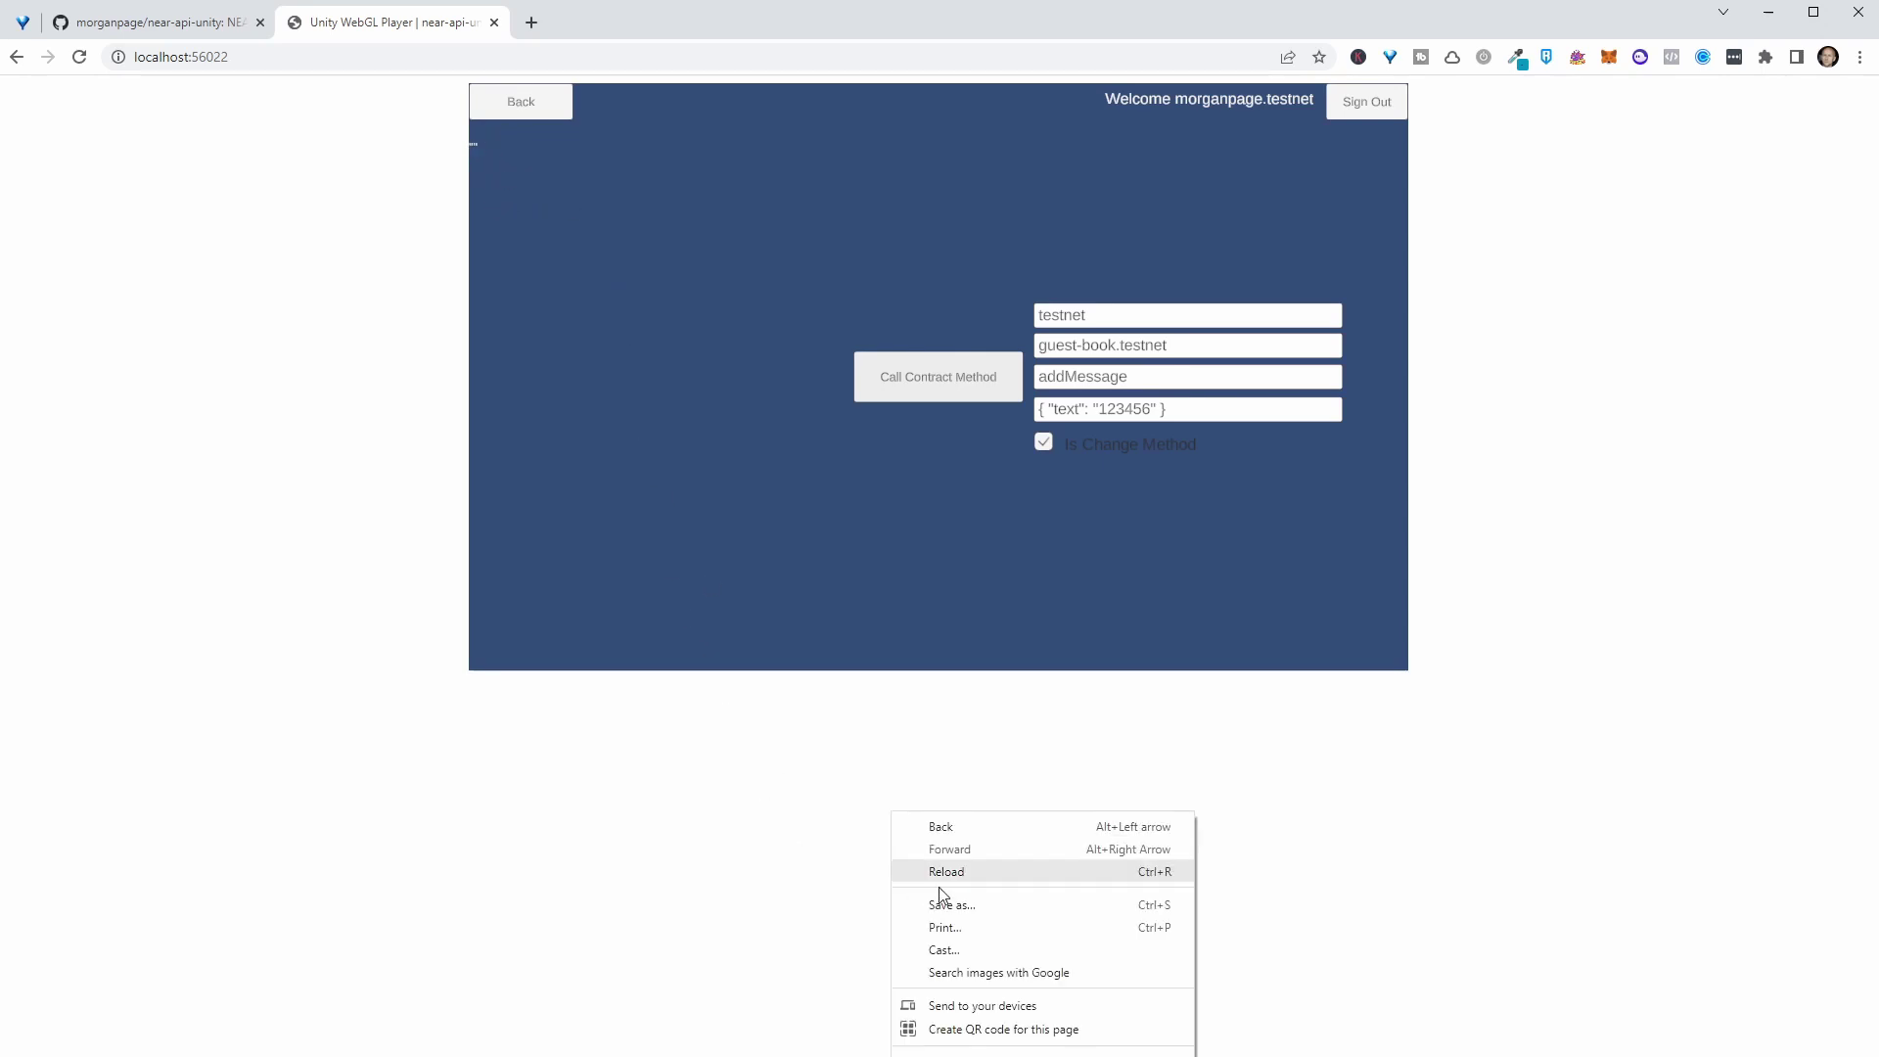
pyautogui.hotkey('ctrl', 'shift', 'i')
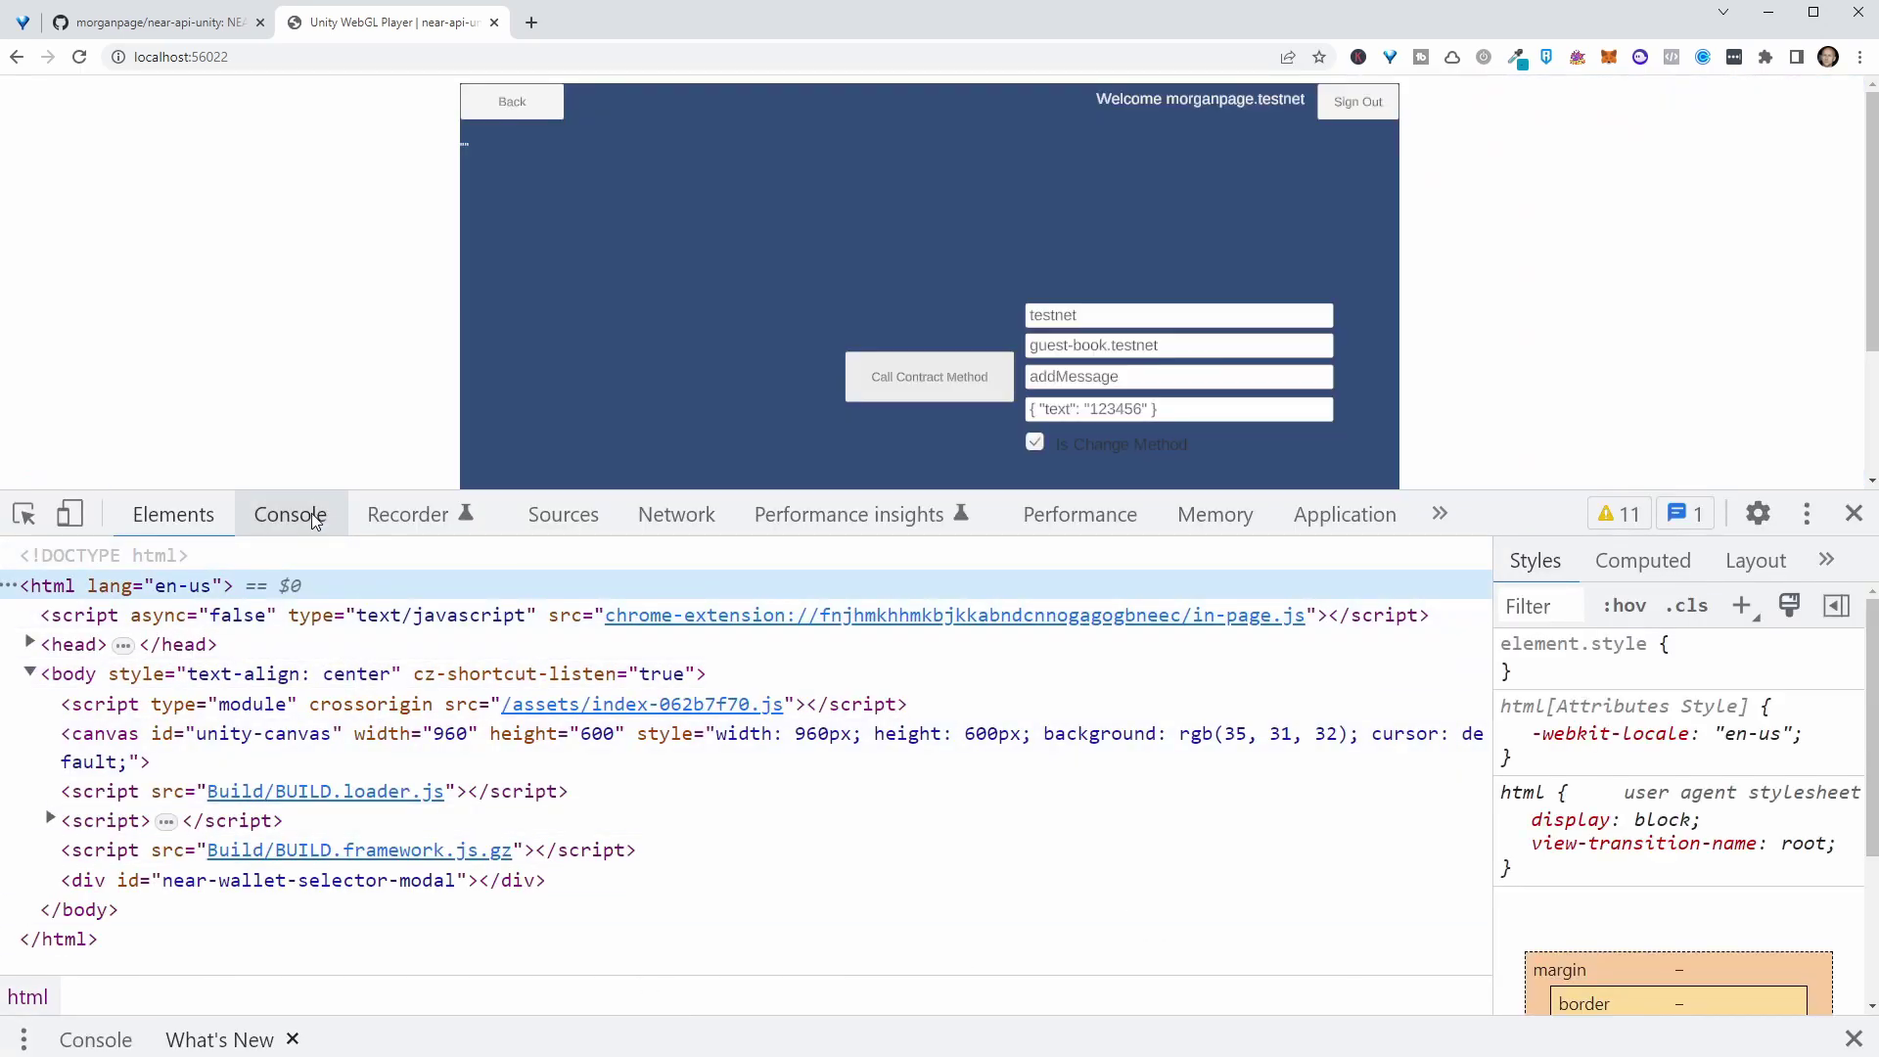
pyautogui.click(307, 523)
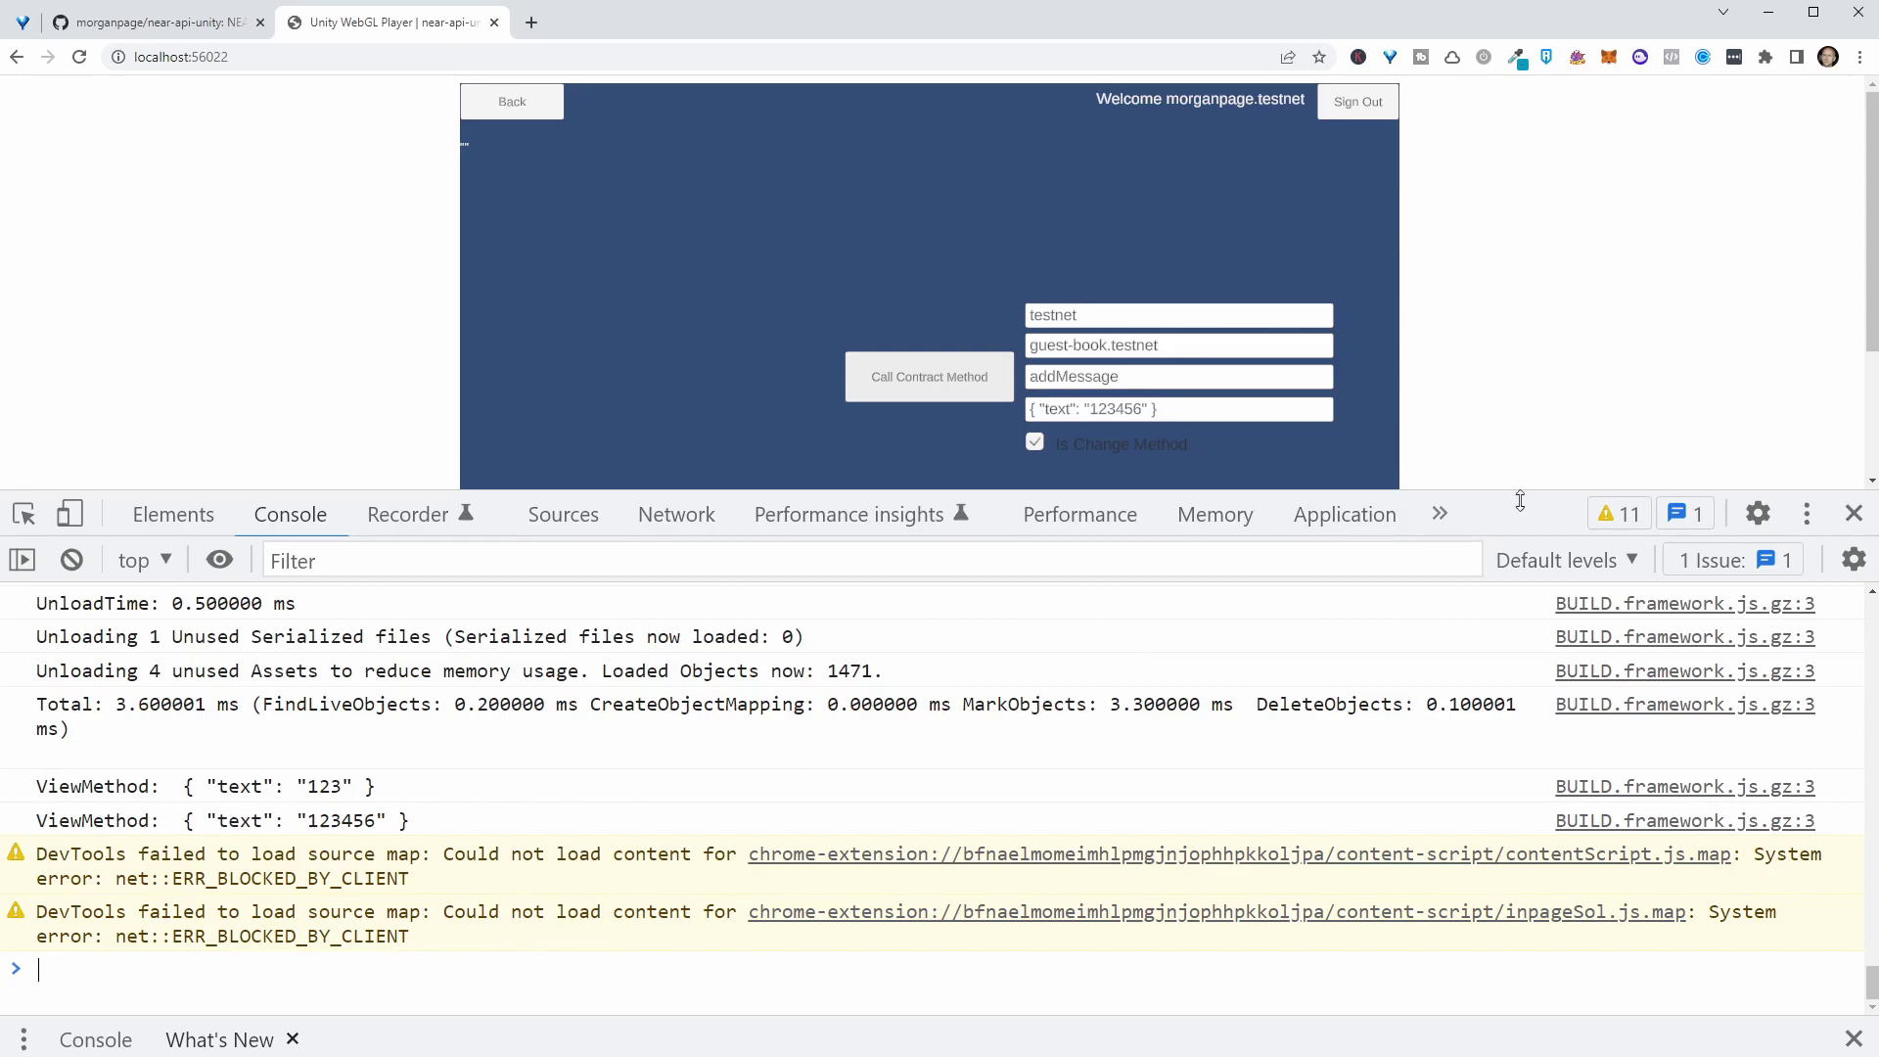
pyautogui.click(1853, 515)
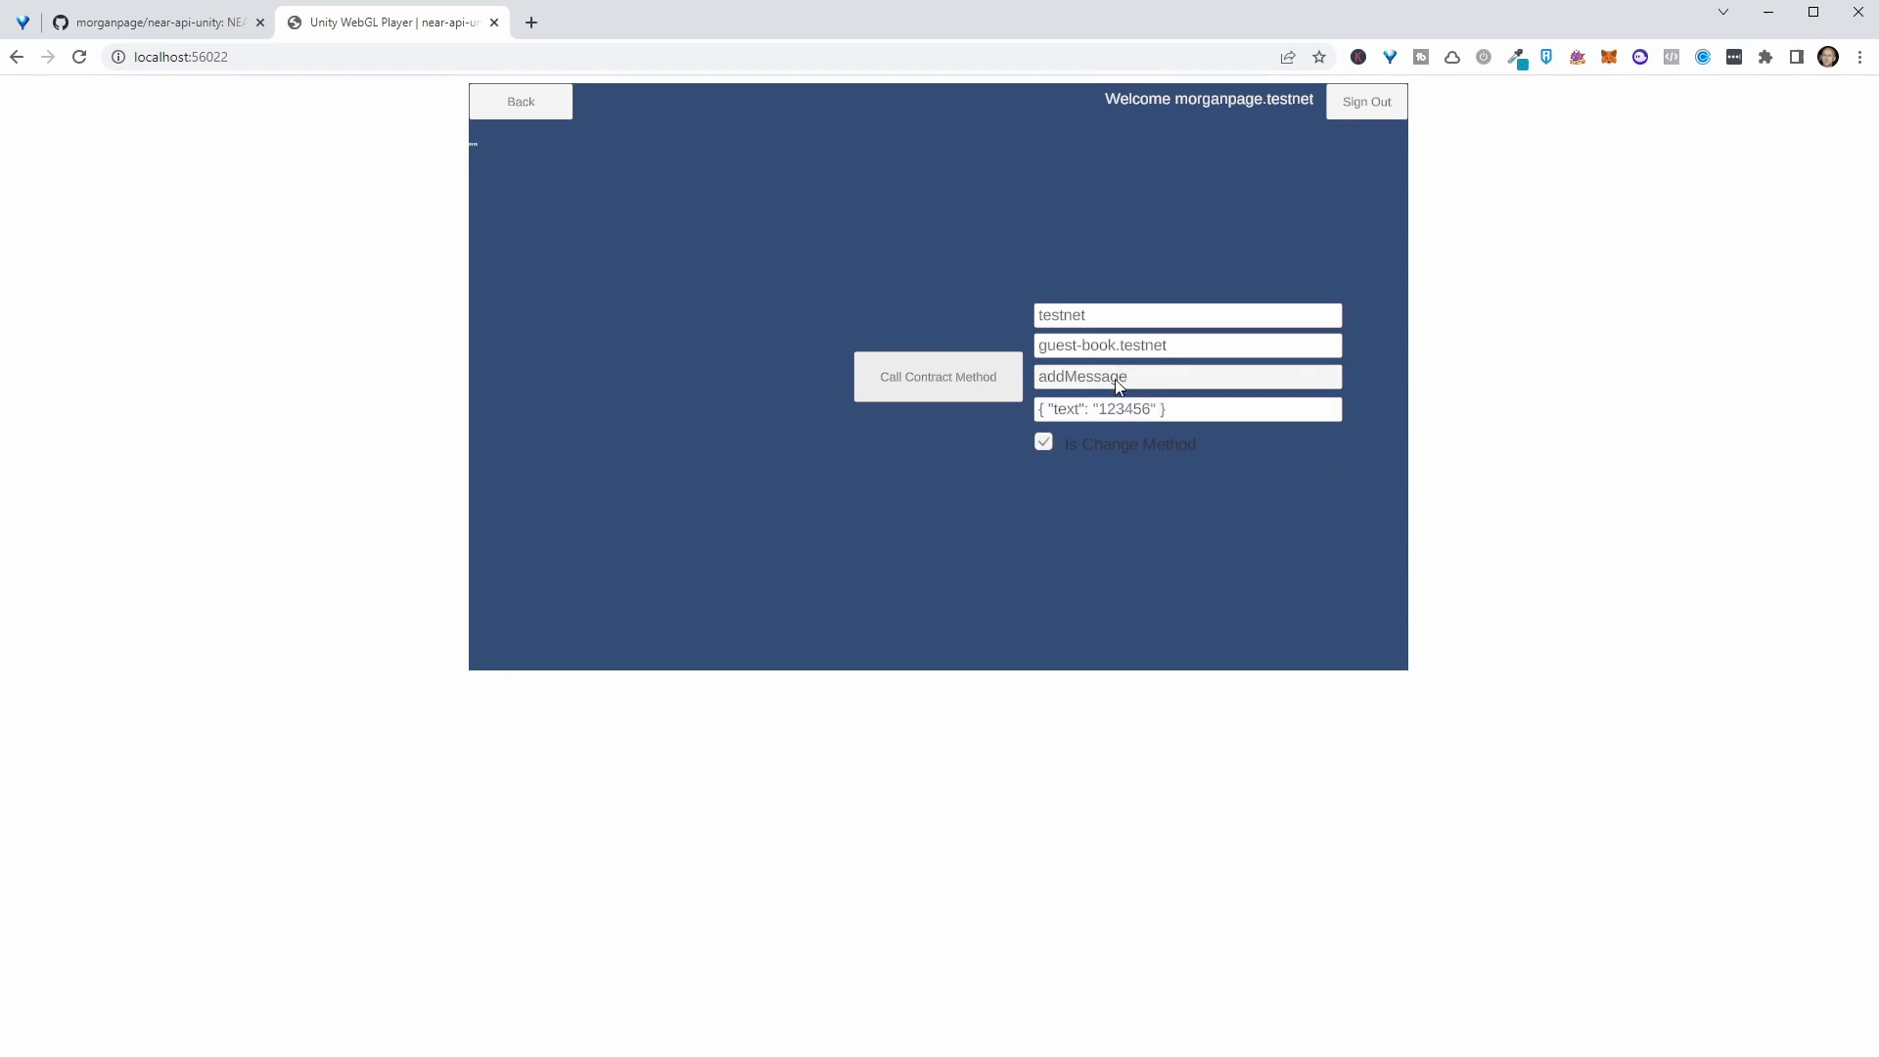
# Change the message text to 'near/unity api test' and send the addMessage call.
pyautogui.click(1077, 378)
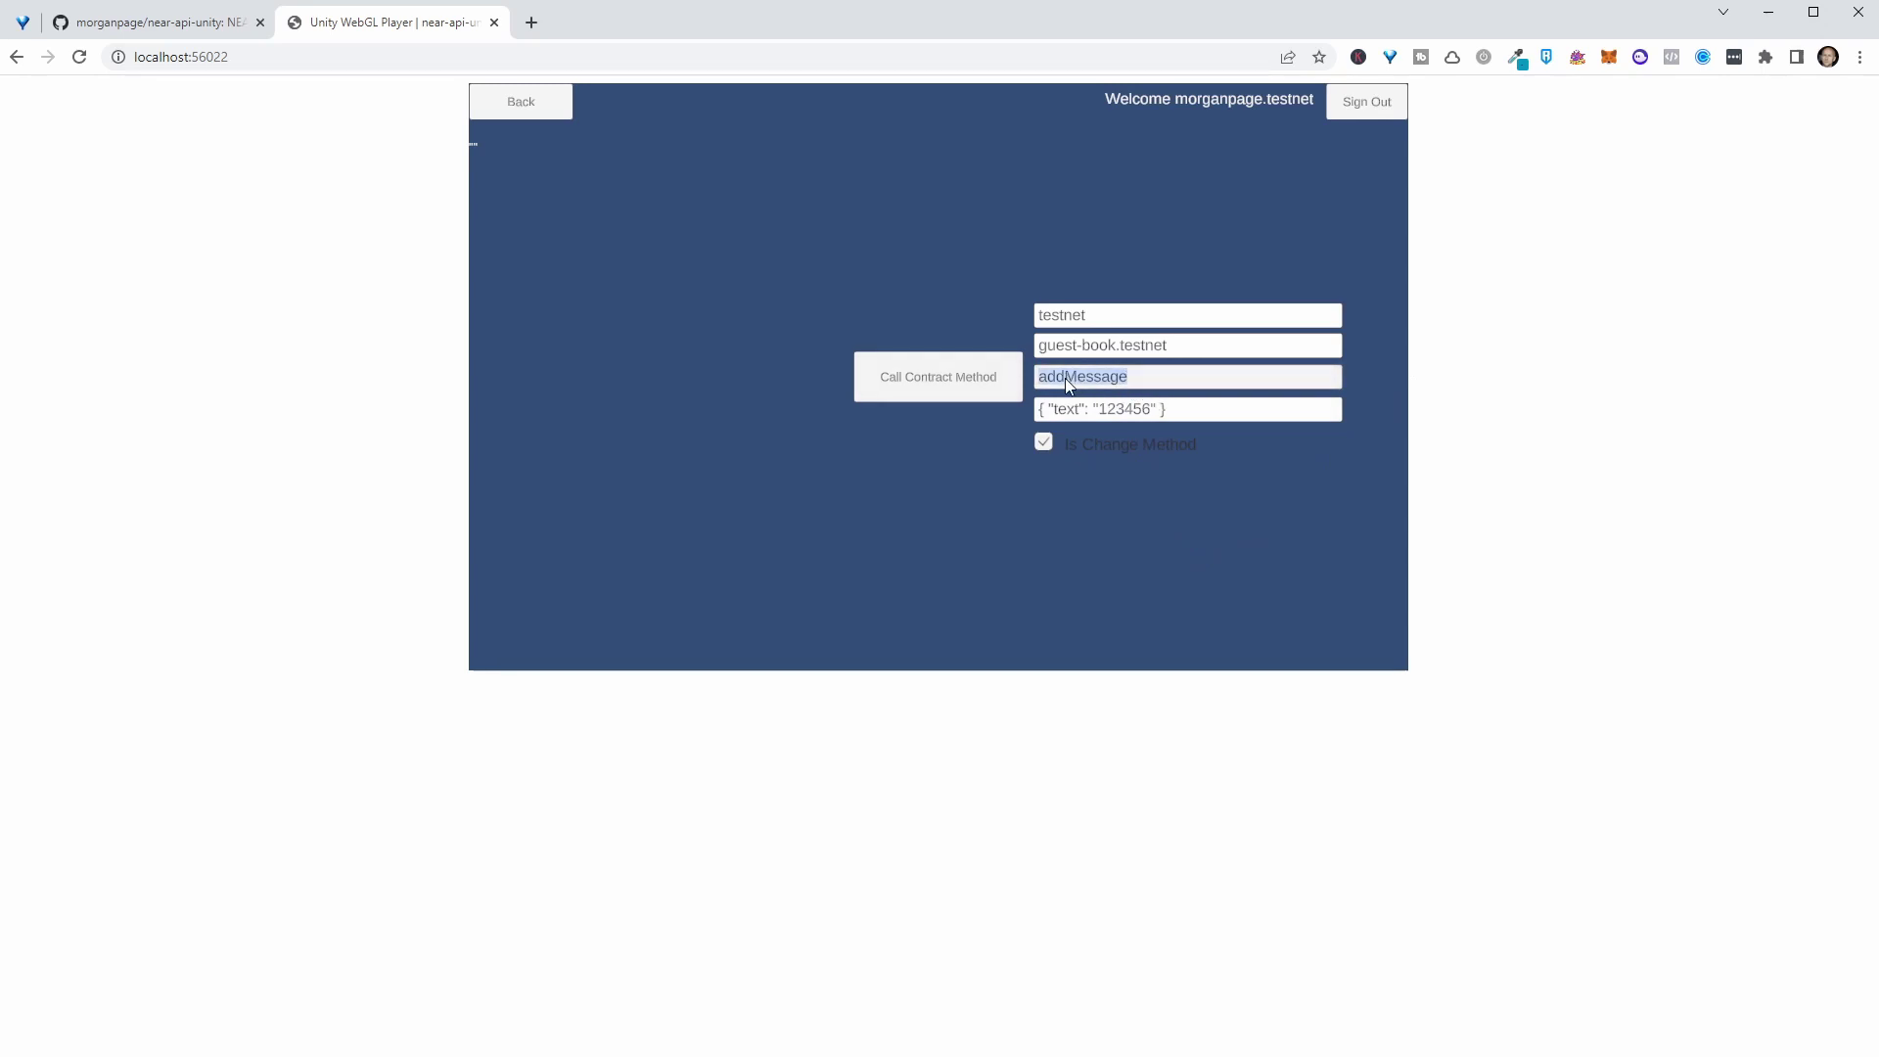
pyautogui.click(1179, 376)
pyautogui.click(1151, 411)
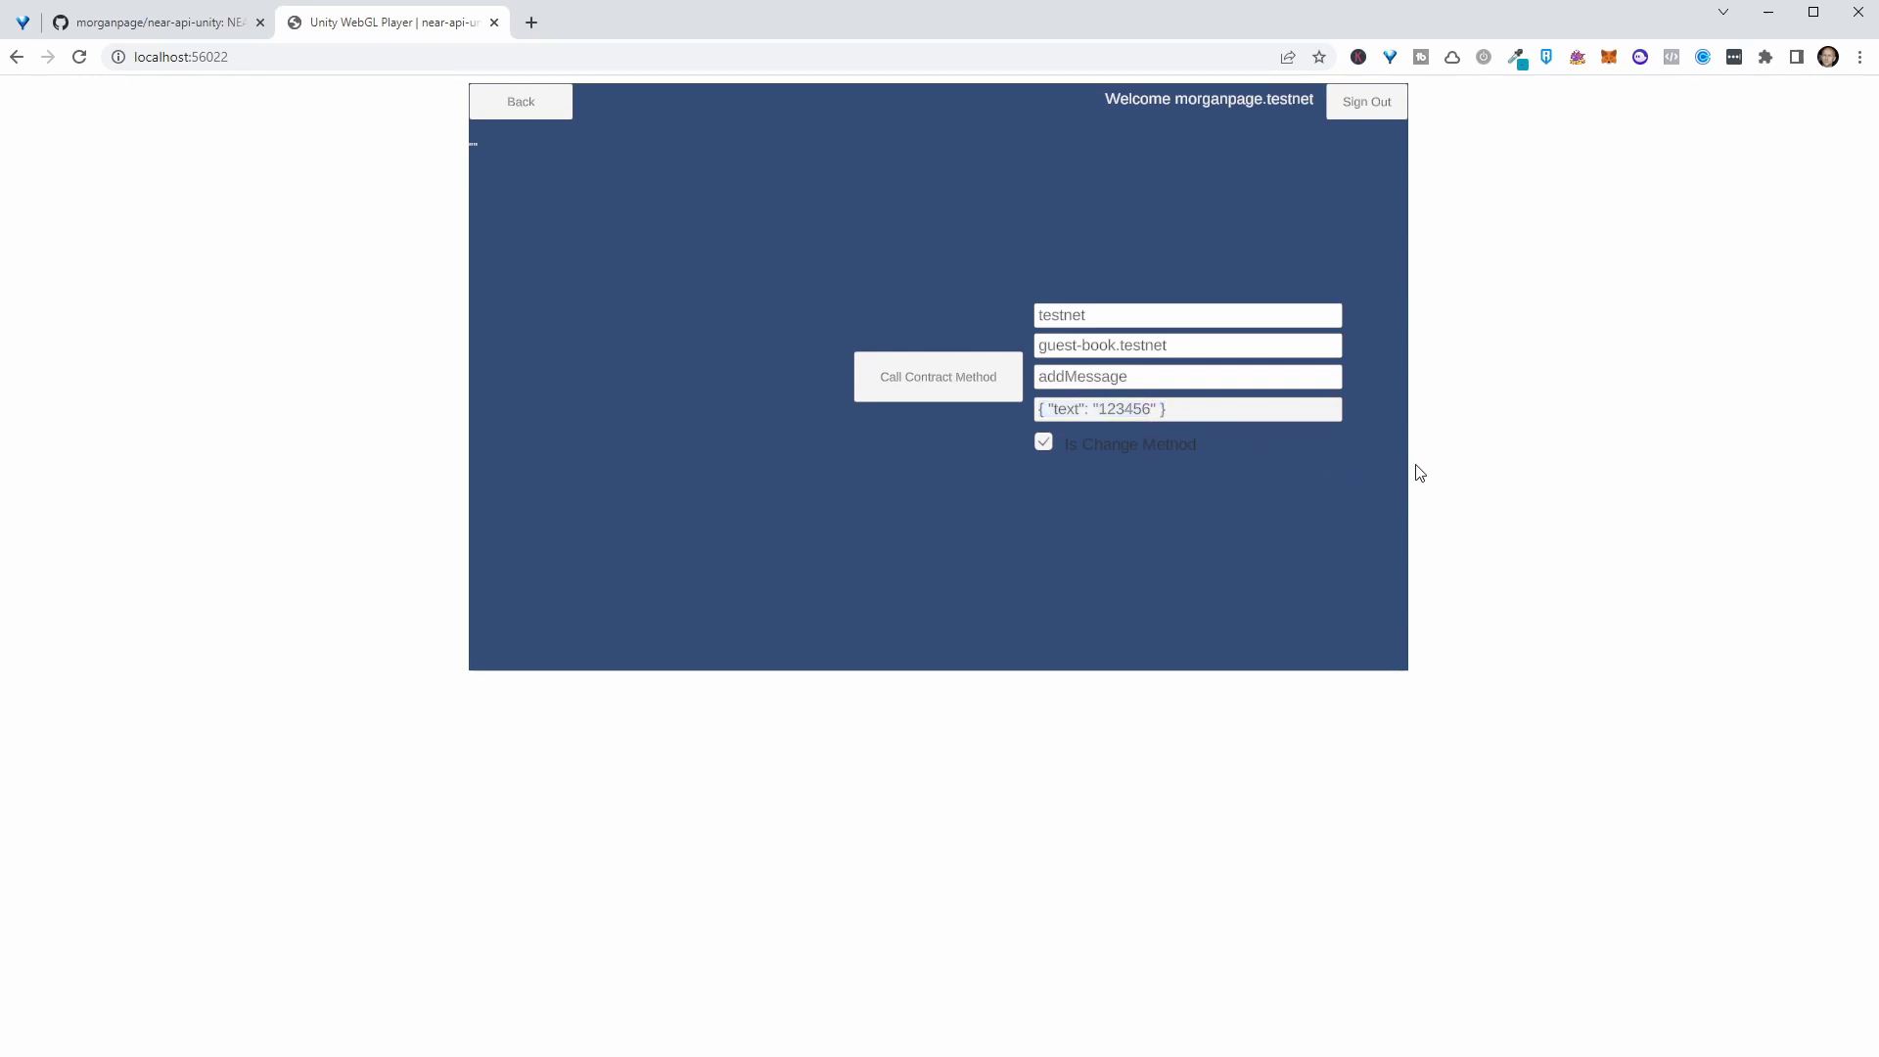
pyautogui.press('BackSpace')
pyautogui.press('BackSpace')
pyautogui.press('BackSpace')
pyautogui.press('BackSpace')
pyautogui.press('BackSpace')
pyautogui.press('BackSpace')
pyautogui.write('near/unity api test')
pyautogui.click(902, 372)
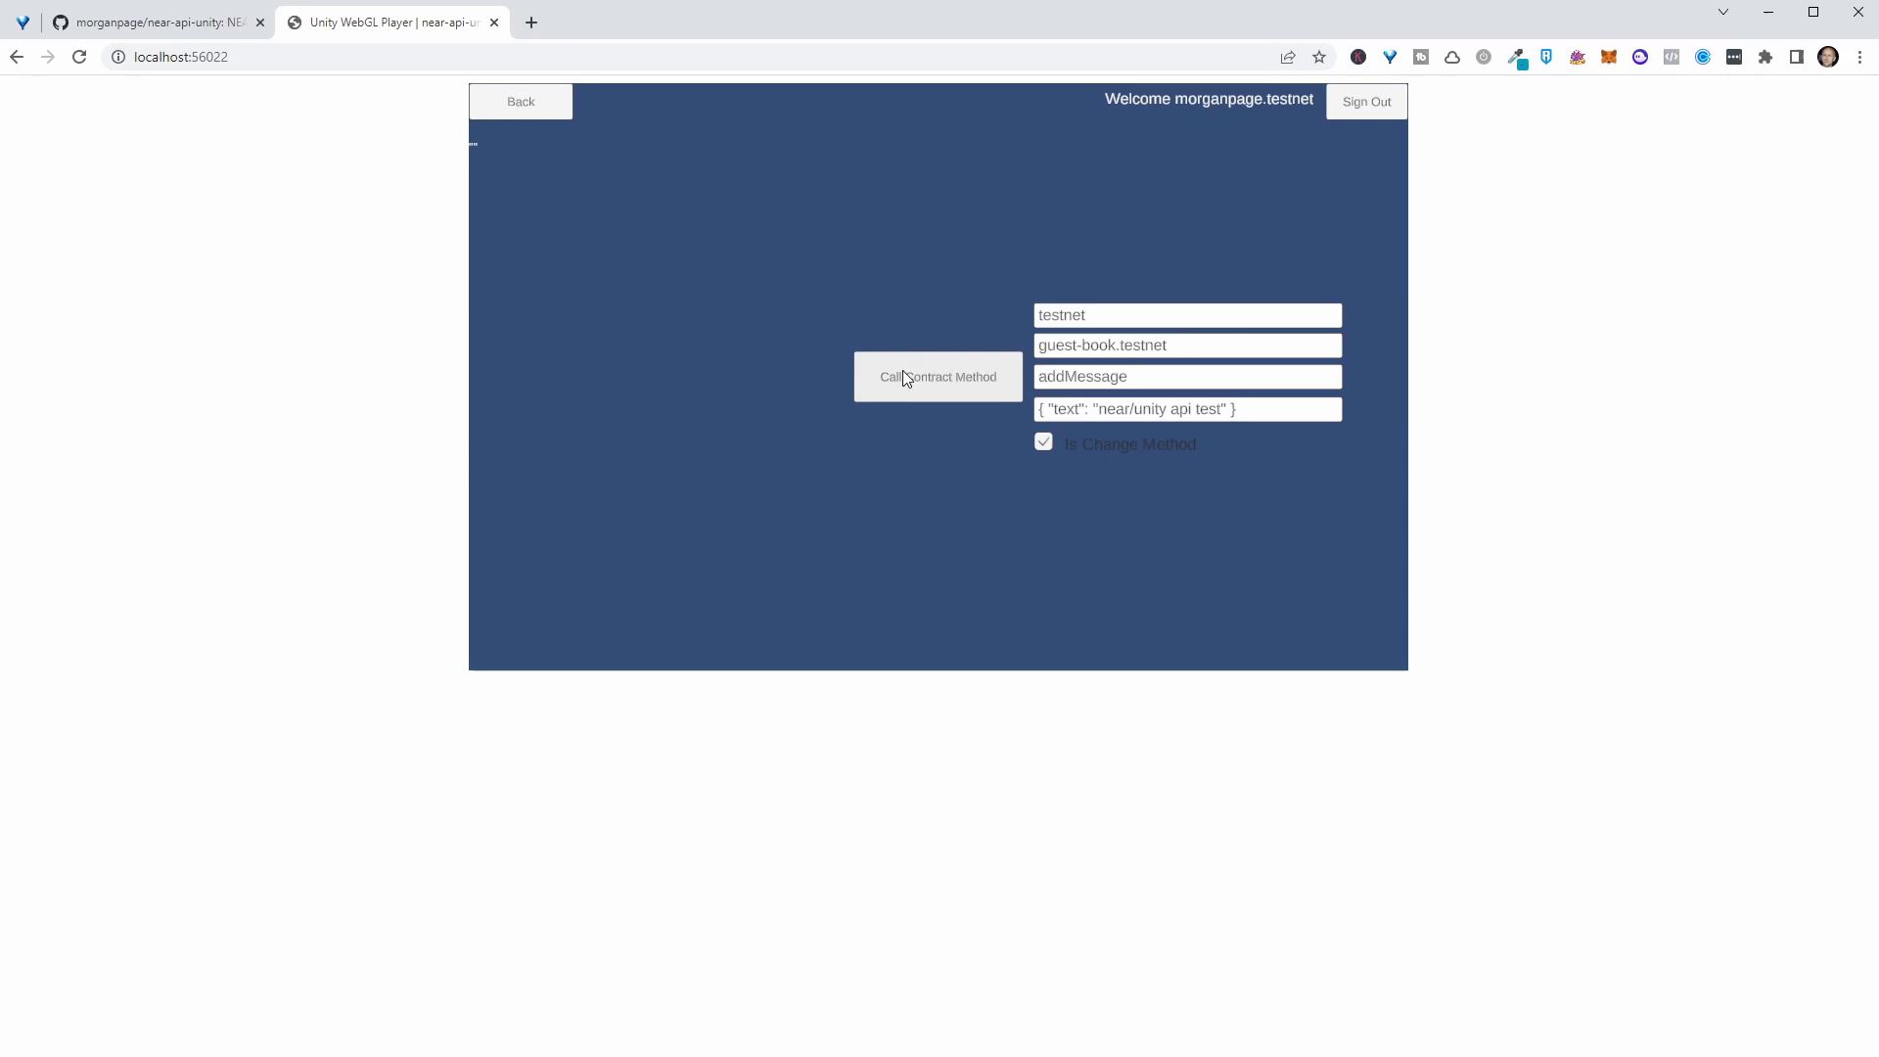
# Rename the contract method from addMessage to getMessages.
pyautogui.click(1149, 373)
pyautogui.click(1122, 375)
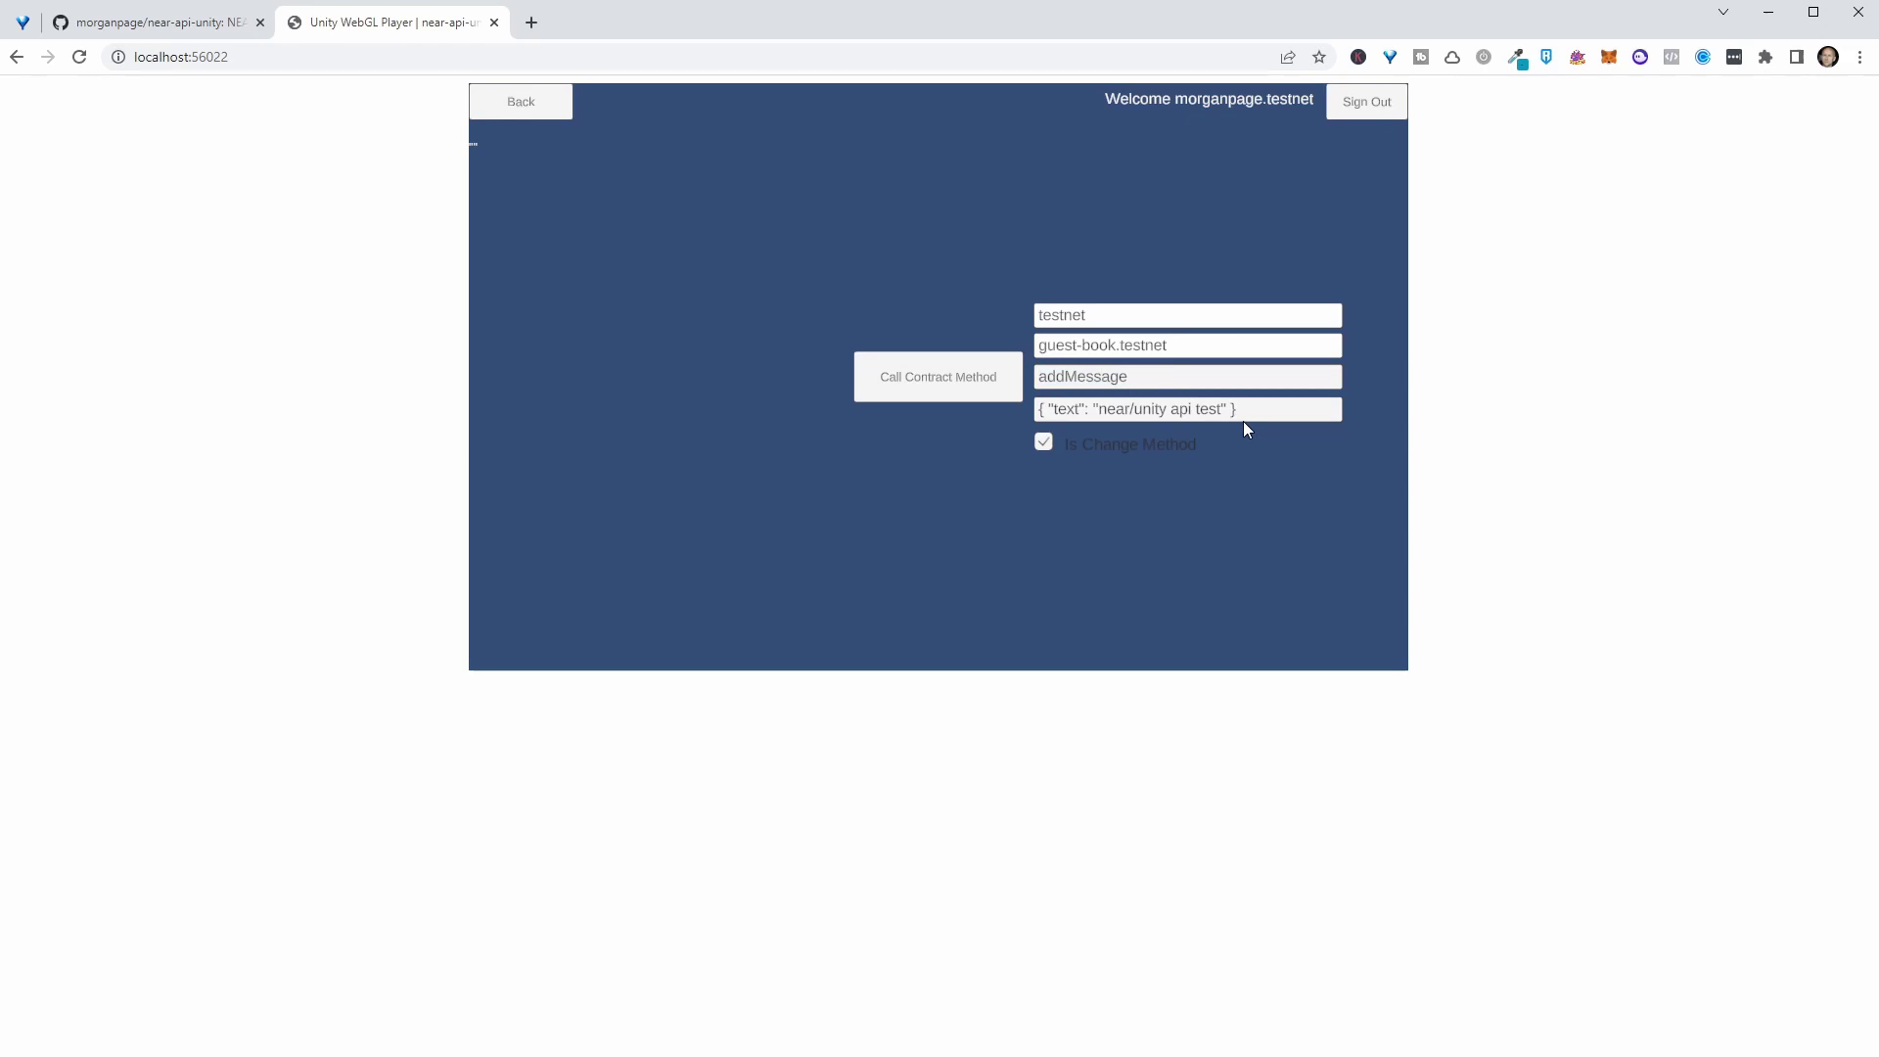
pyautogui.press('Left')
pyautogui.press('Left')
pyautogui.press('Left')
pyautogui.press('Left')
pyautogui.press('Left')
pyautogui.press('Left')
pyautogui.press('Left')
pyautogui.press('BackSpace')
pyautogui.press('BackSpace')
pyautogui.press('BackSpace')
pyautogui.write('getMes')
# Switch getMessages to a view call and run it to fetch the guest-book messages.
pyautogui.click(1043, 445)
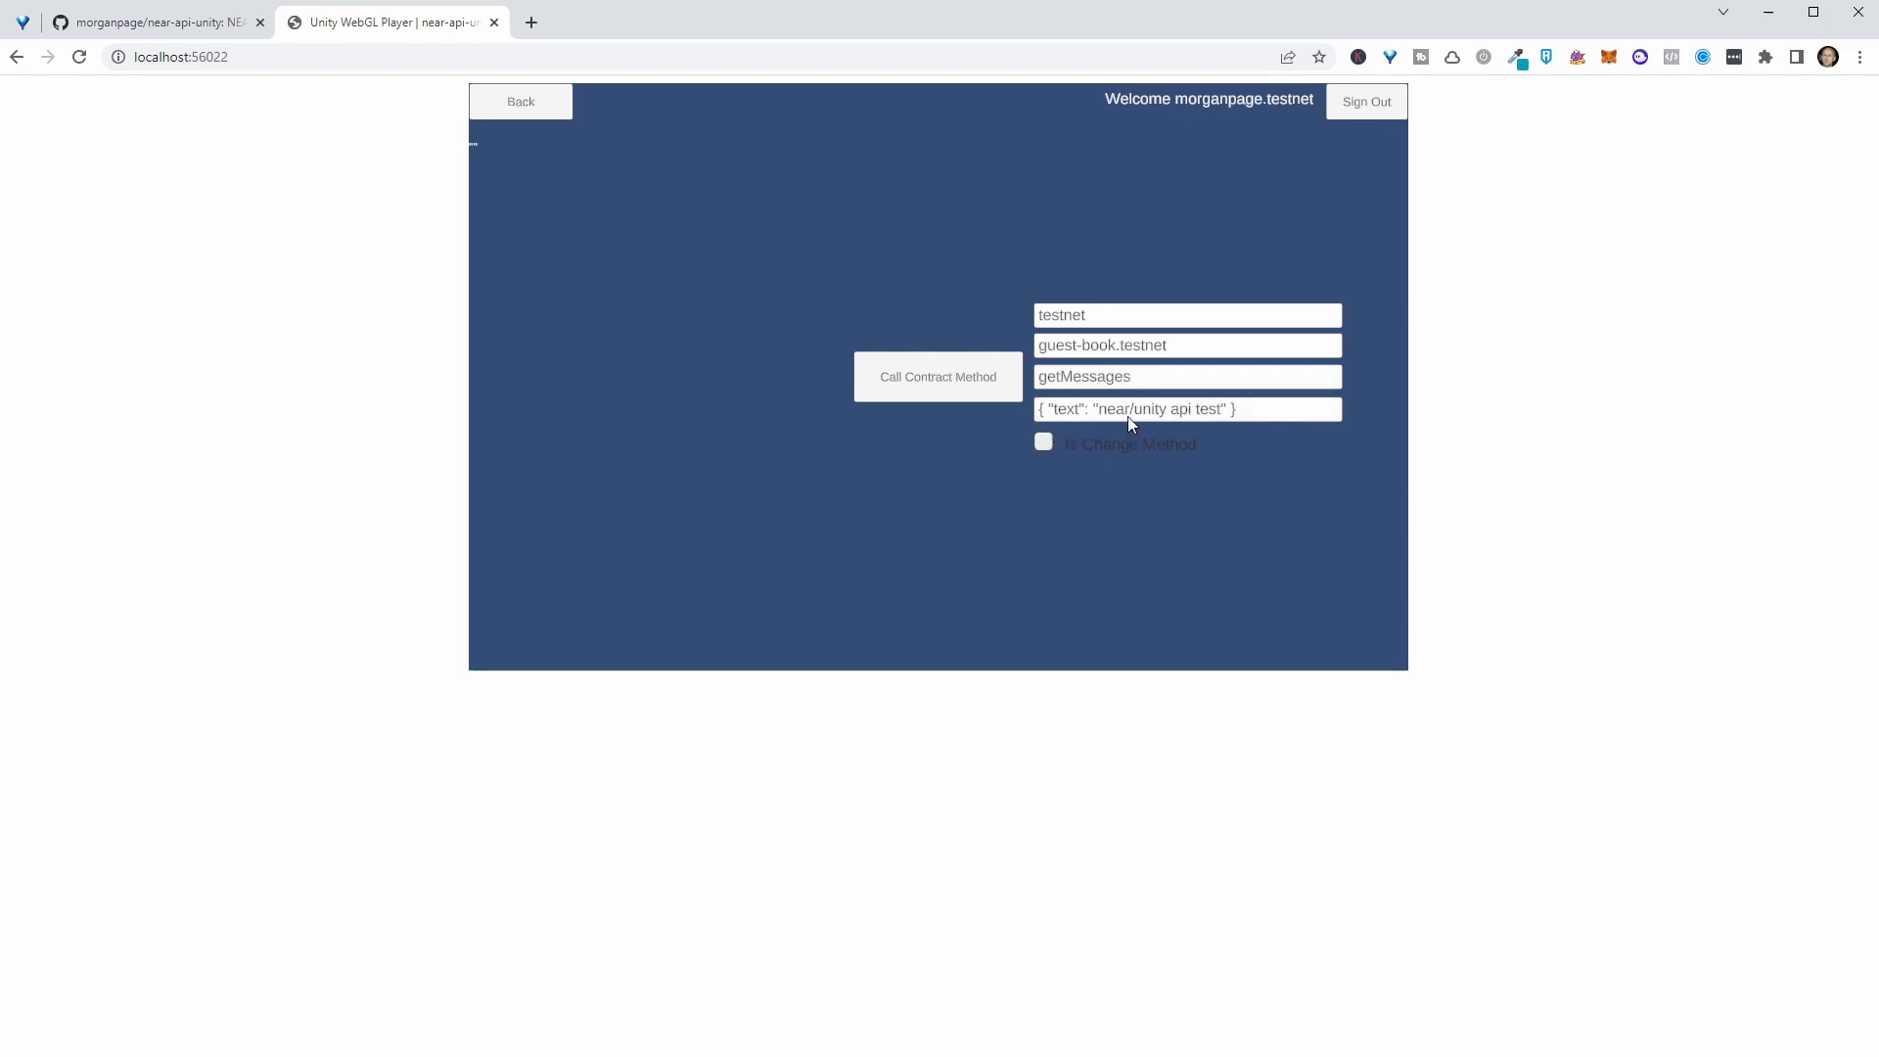
pyautogui.click(925, 381)
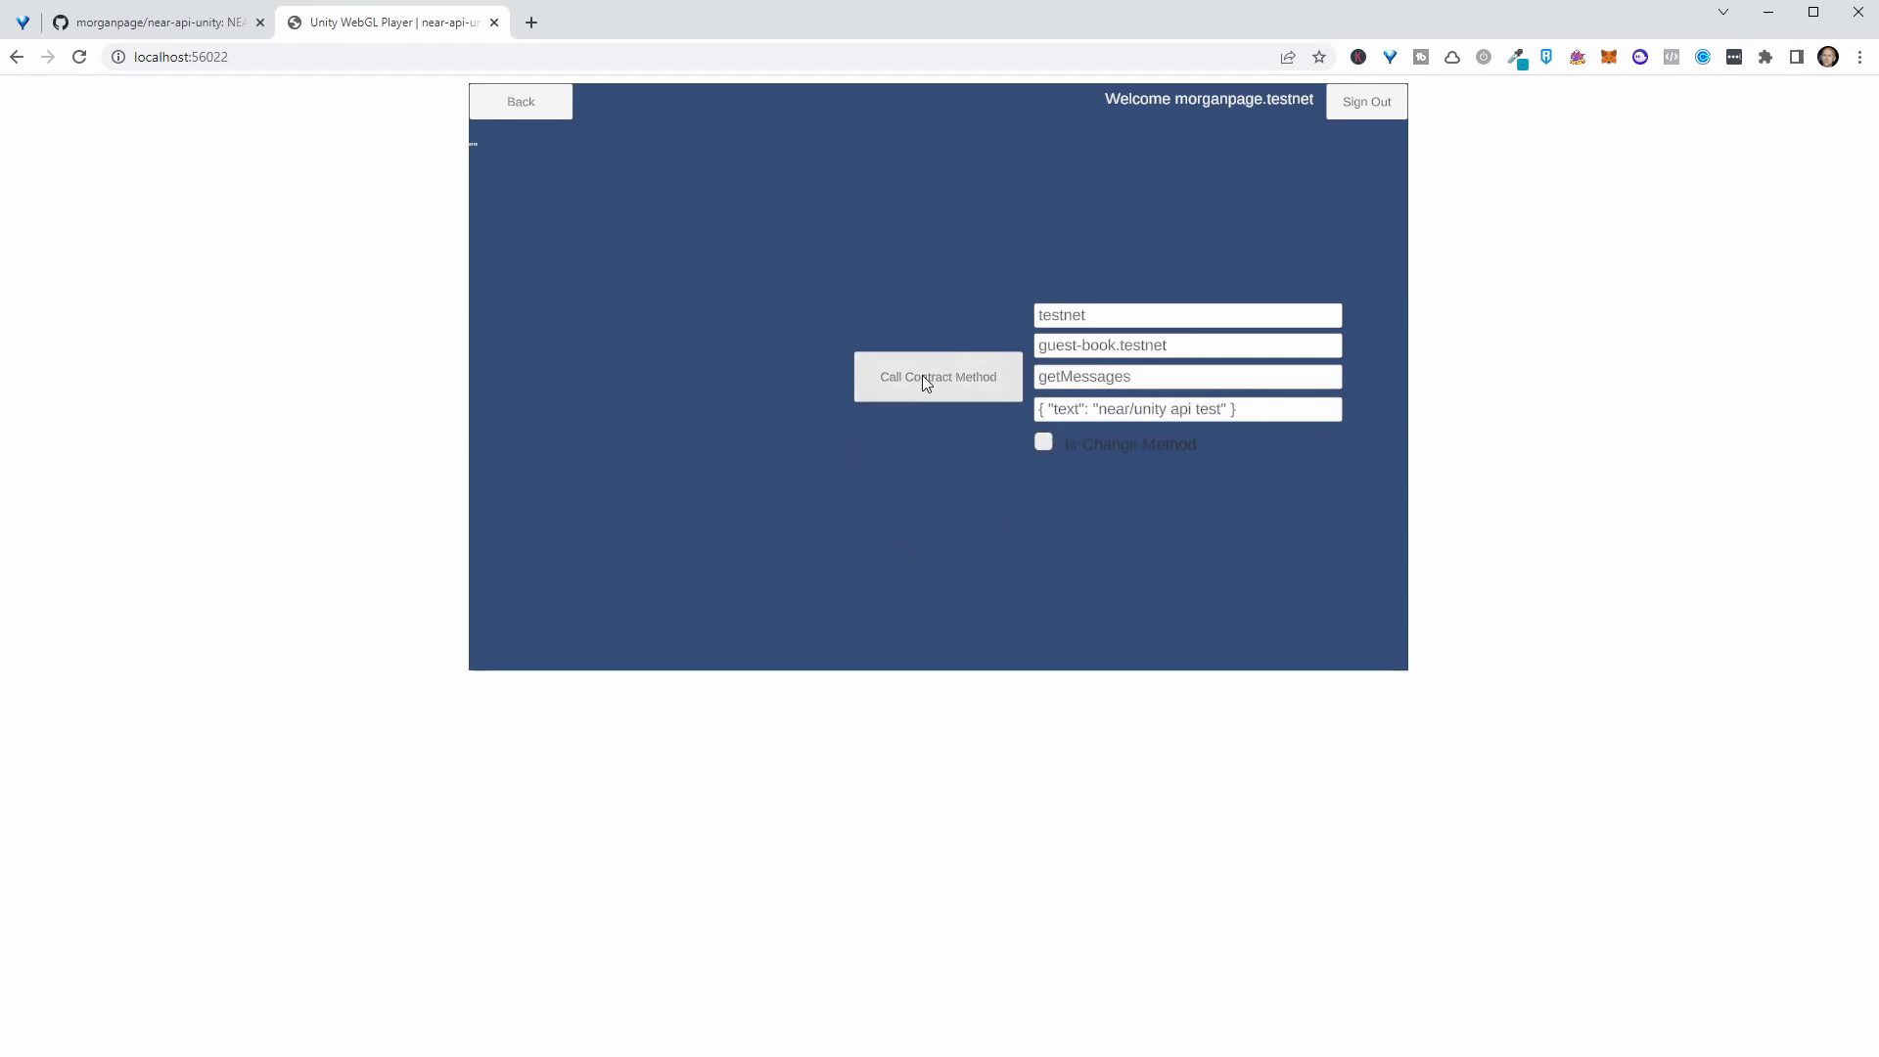